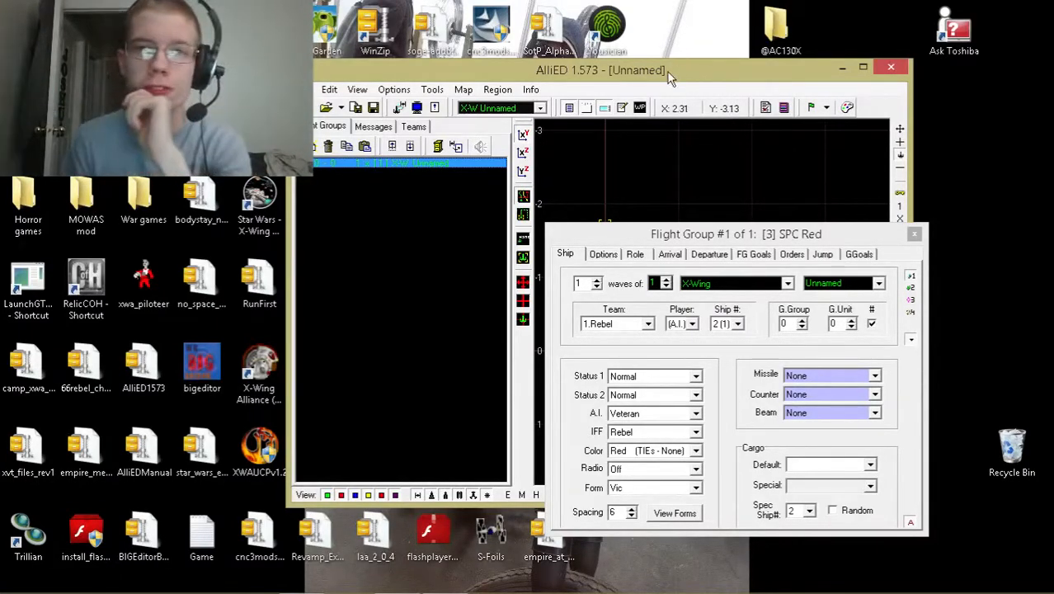
- Rearrange the editor and Flight Group windows to uncover the map, with the X-Wing flight group selected
left_click_drag(667, 73, 603, 73)
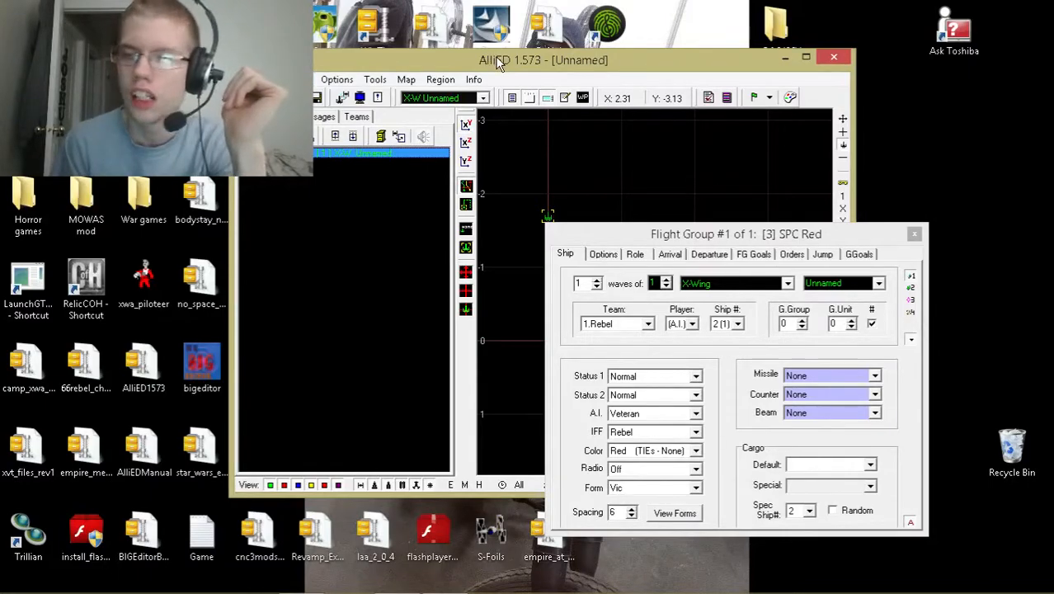
left_click_drag(715, 234, 741, 237)
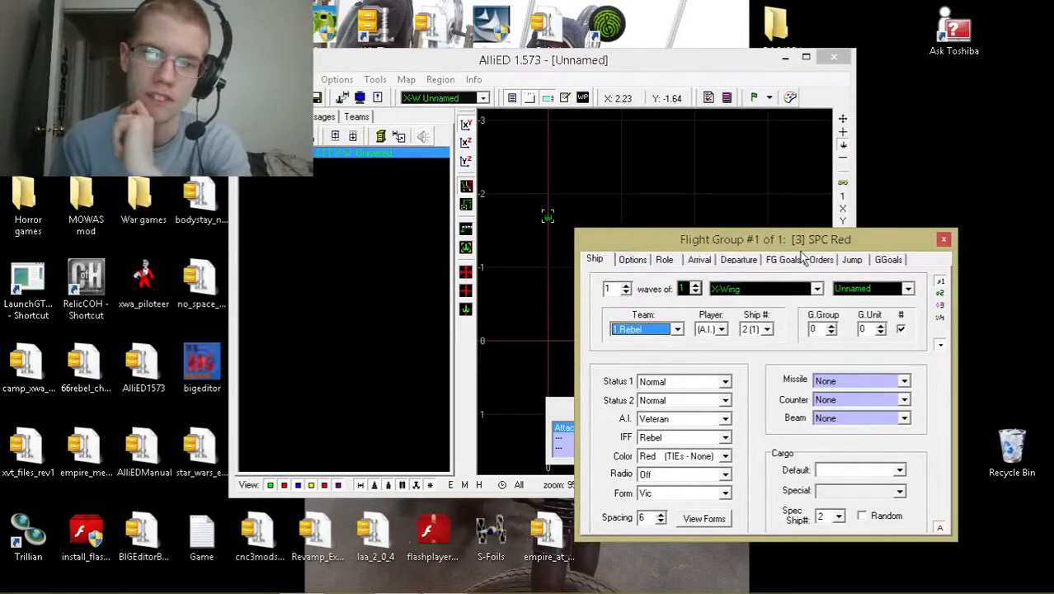
left_click_drag(732, 273, 562, 240)
left_click_drag(602, 198, 702, 180)
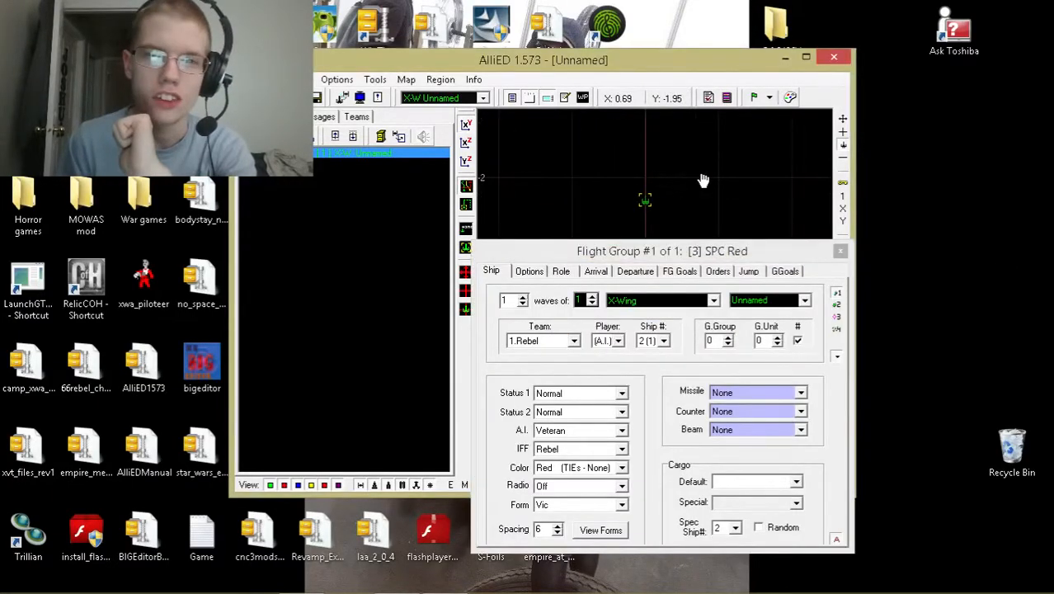
left_click_drag(681, 252, 342, 306)
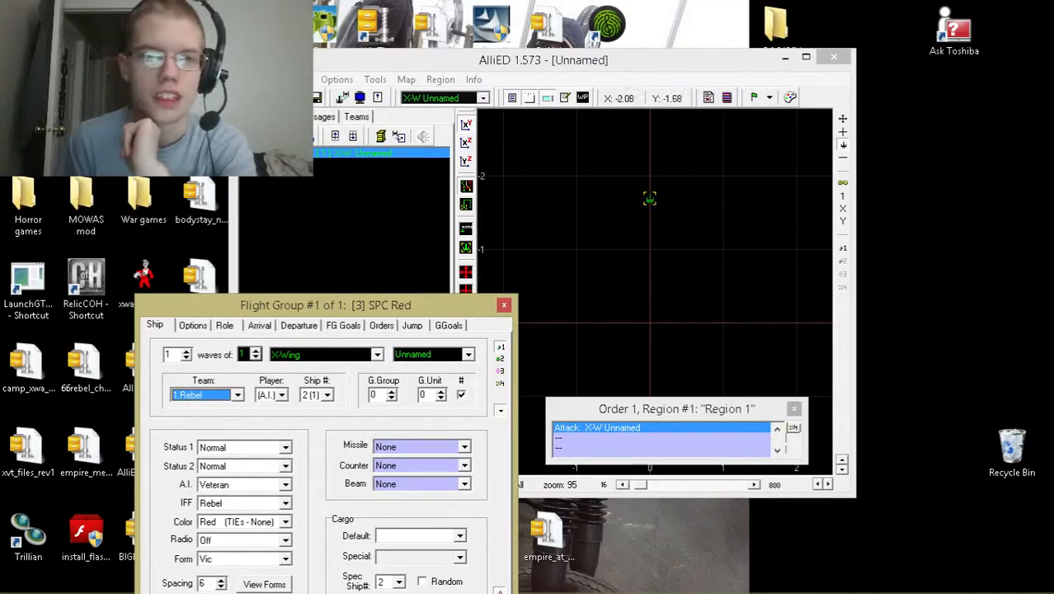
left_click(332, 155)
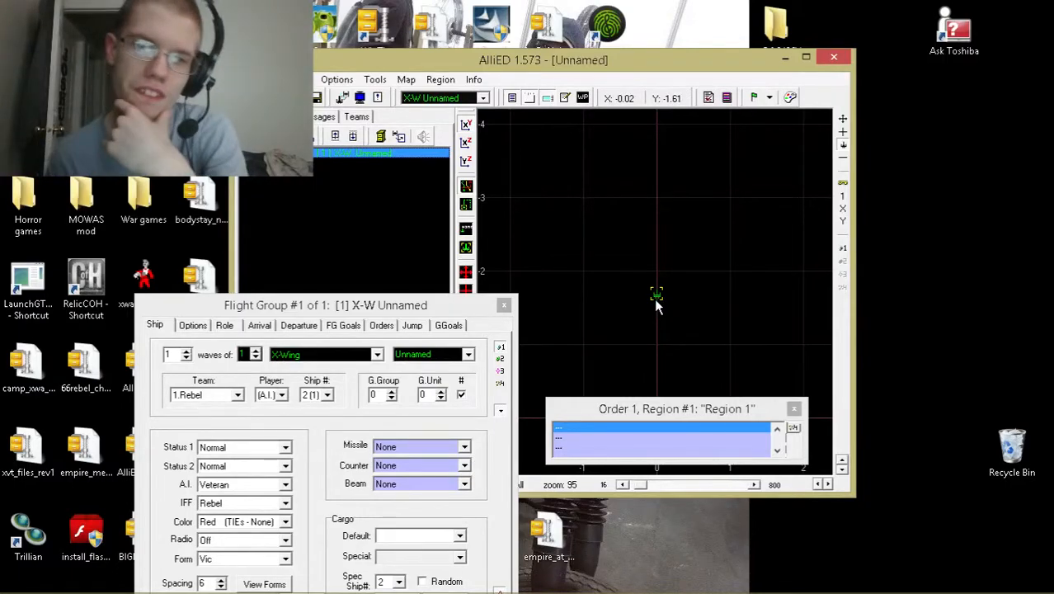
left_click_drag(393, 299, 259, 271)
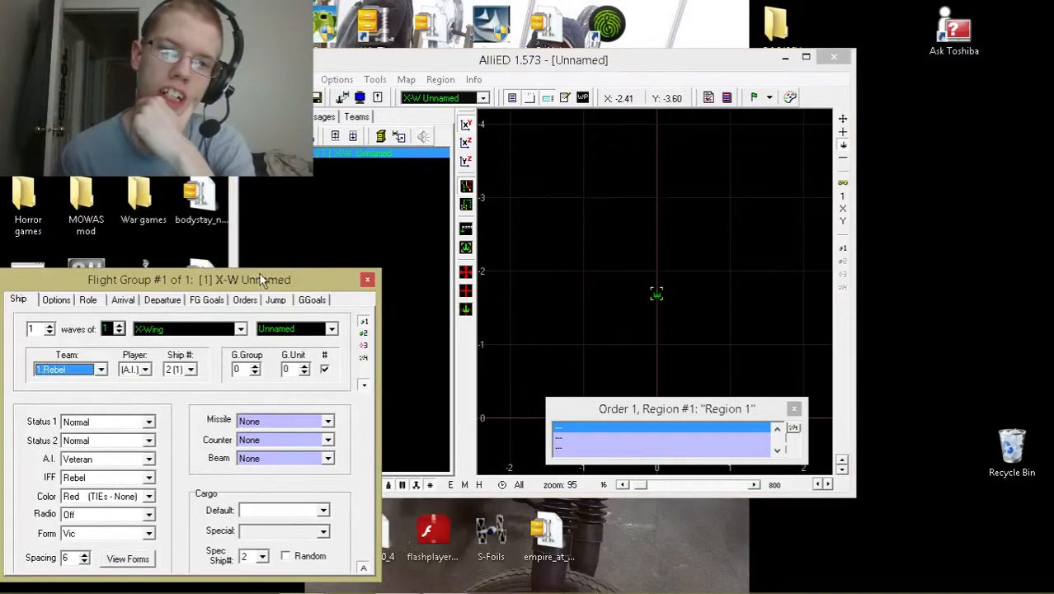
left_click(561, 68)
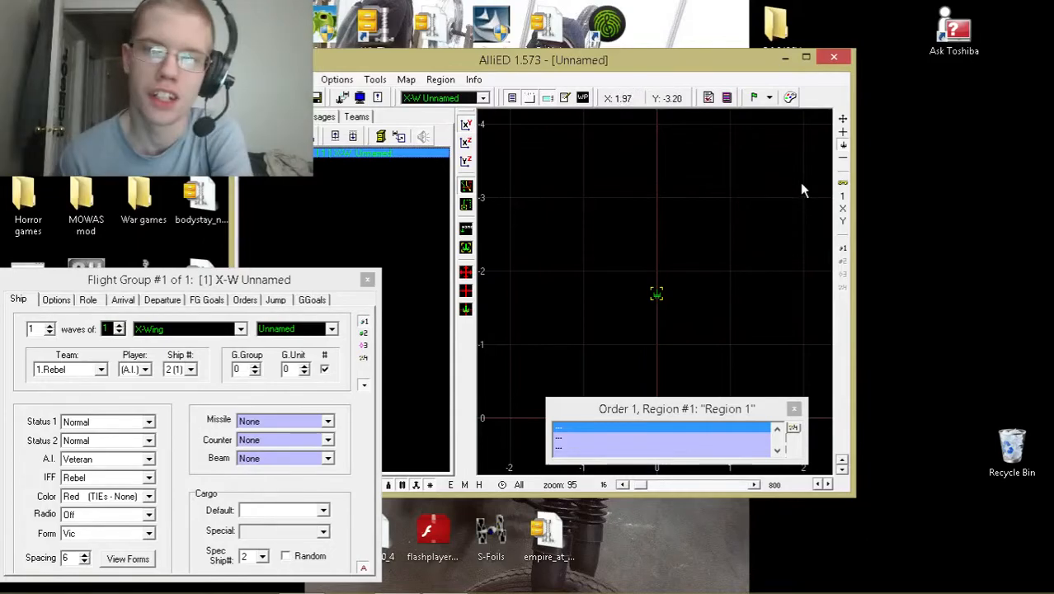
- Examine the X-Wing's placement on the XY map at closer and wider zoom levels
left_click_drag(791, 237, 832, 170)
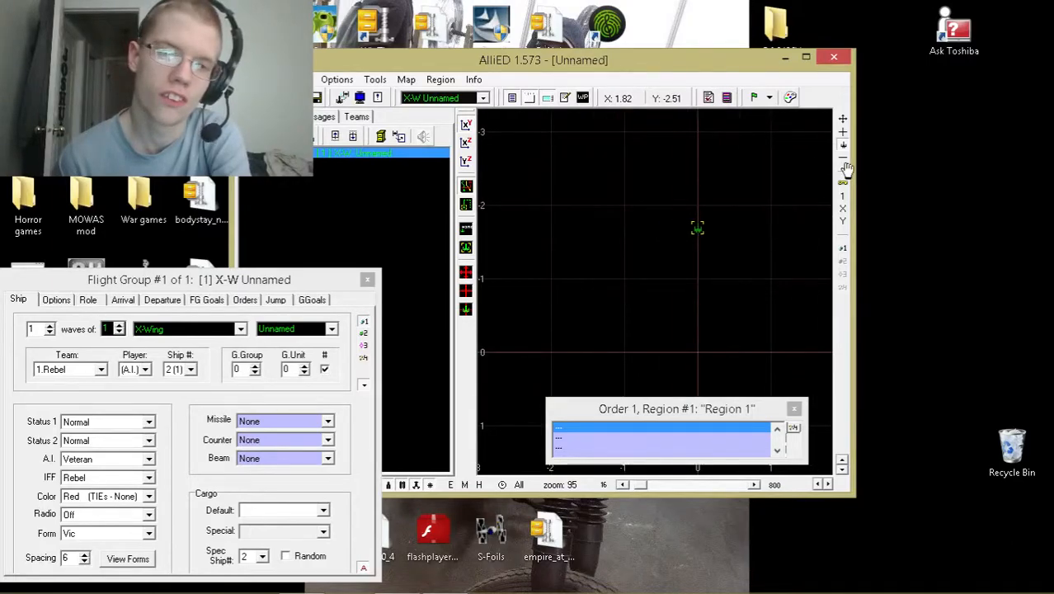
left_click_drag(844, 169, 489, 189)
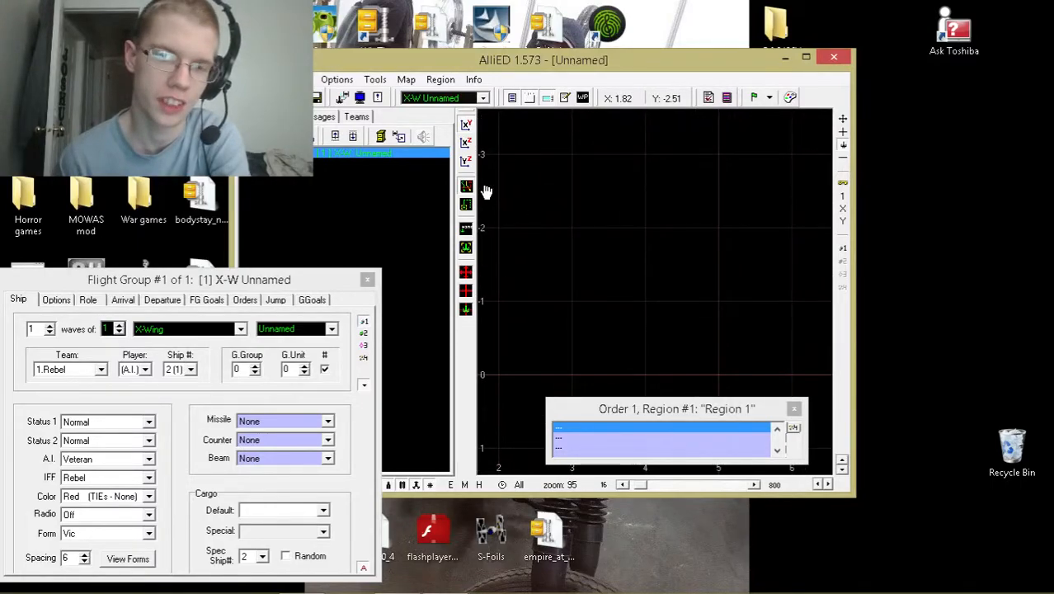
left_click_drag(487, 192, 768, 228)
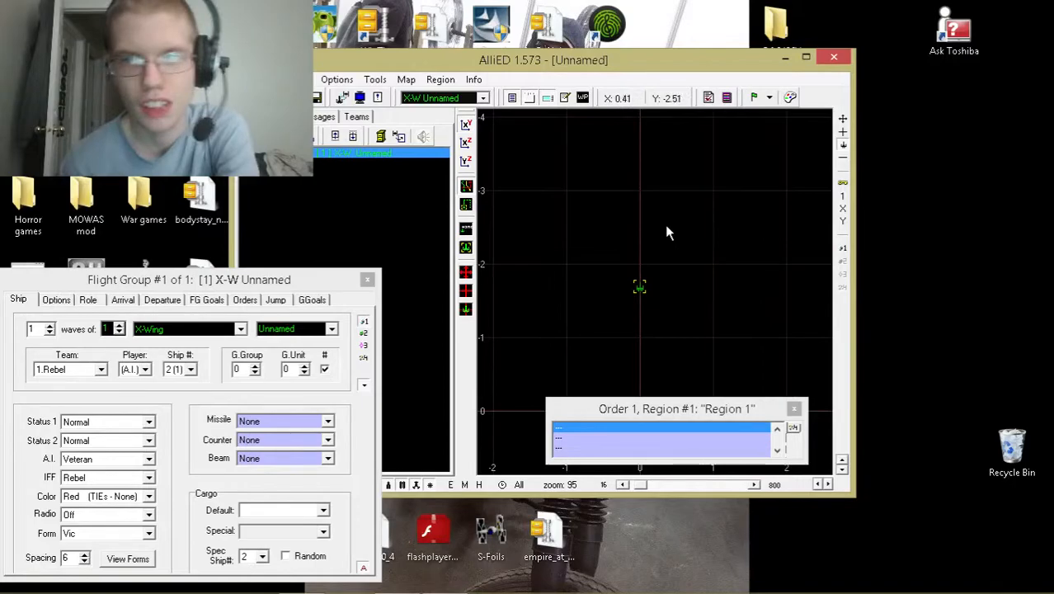
scroll(664, 232, "up", 5)
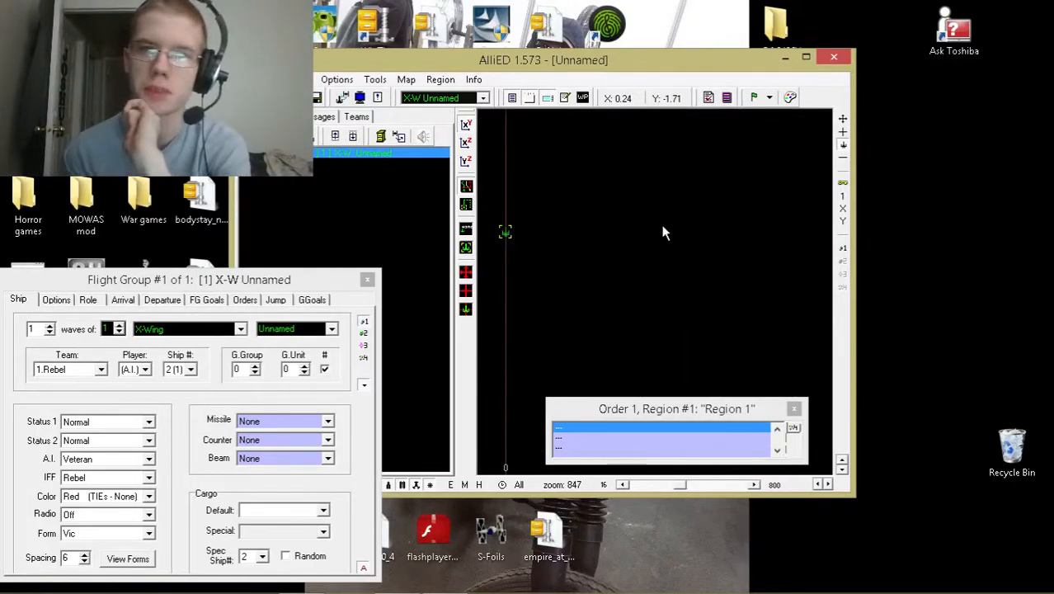
scroll(664, 232, "down", 4)
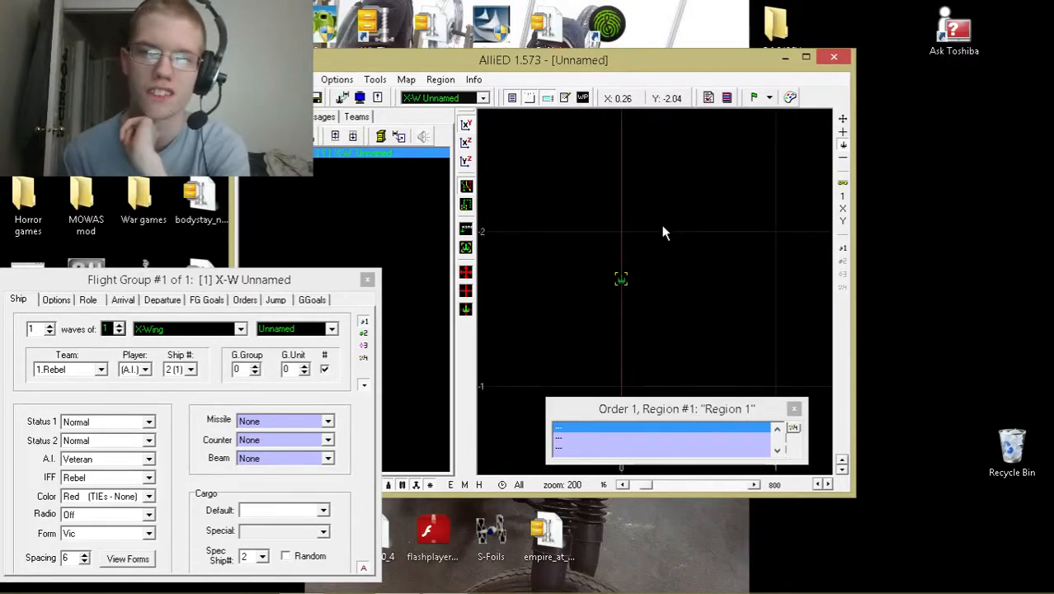
left_click_drag(572, 251, 623, 216)
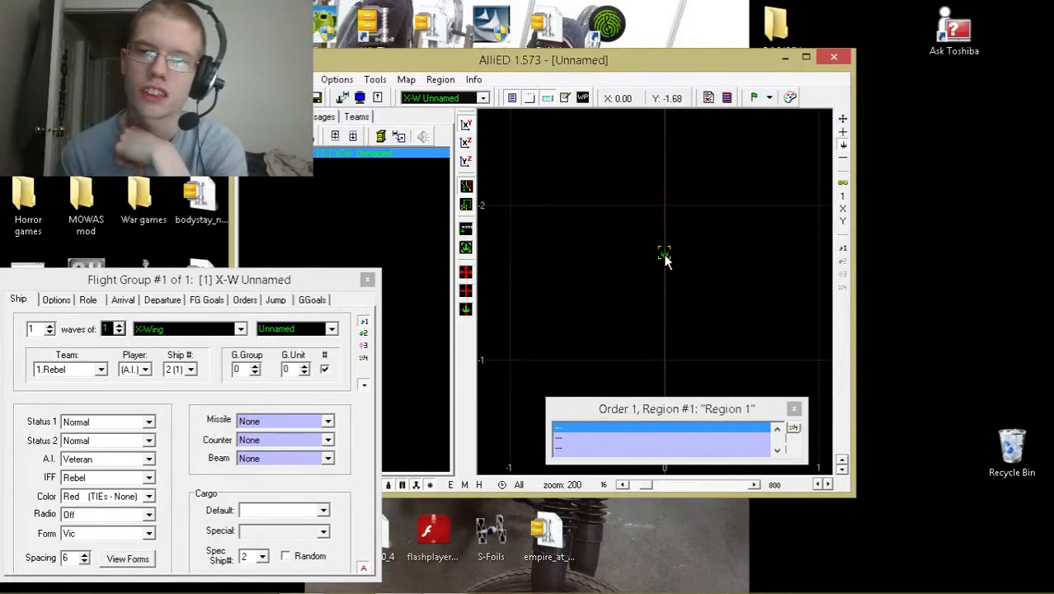
left_click(372, 158)
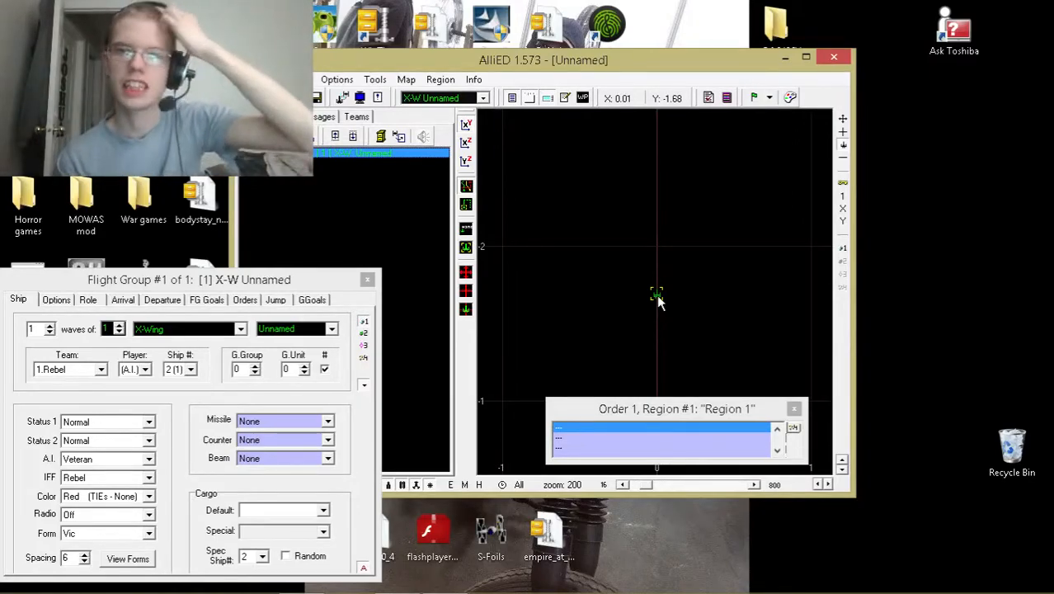
- Inspect the X-Wing's position in the XZ and YZ map views, then return to the XY view
left_click(466, 143)
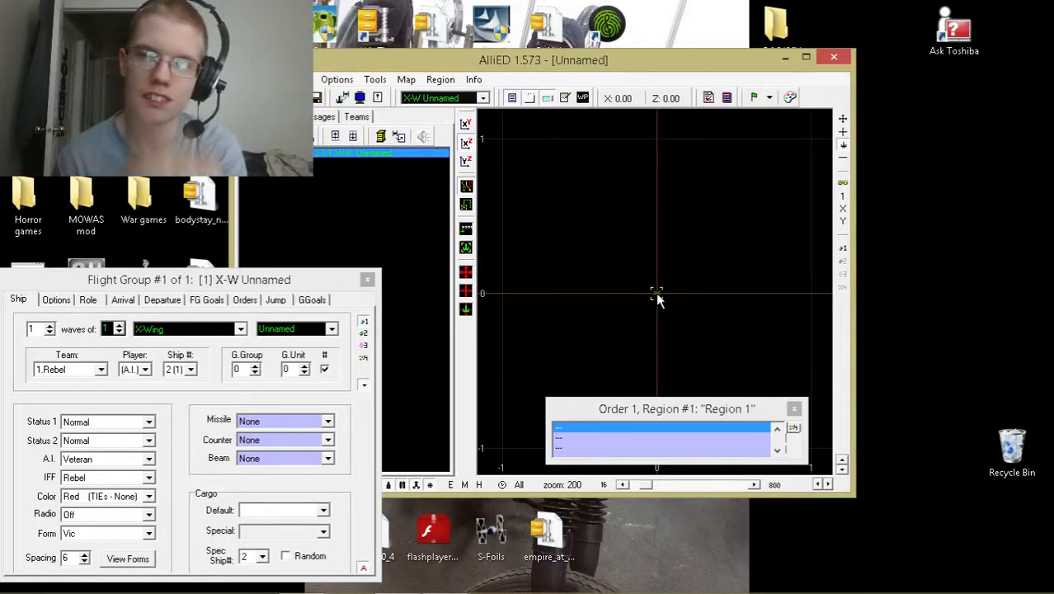
left_click(467, 163)
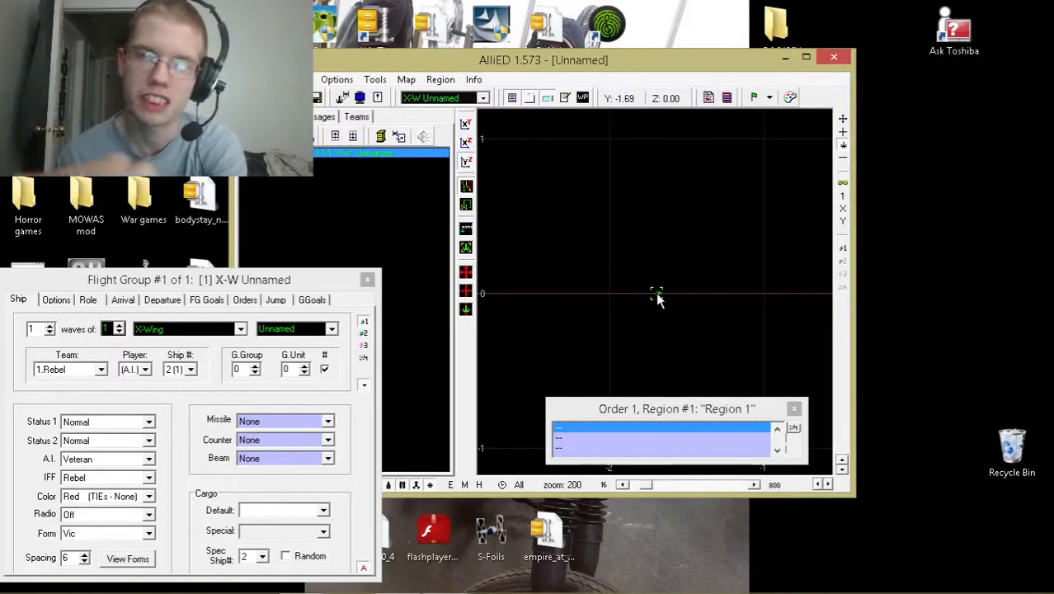
left_click(467, 123)
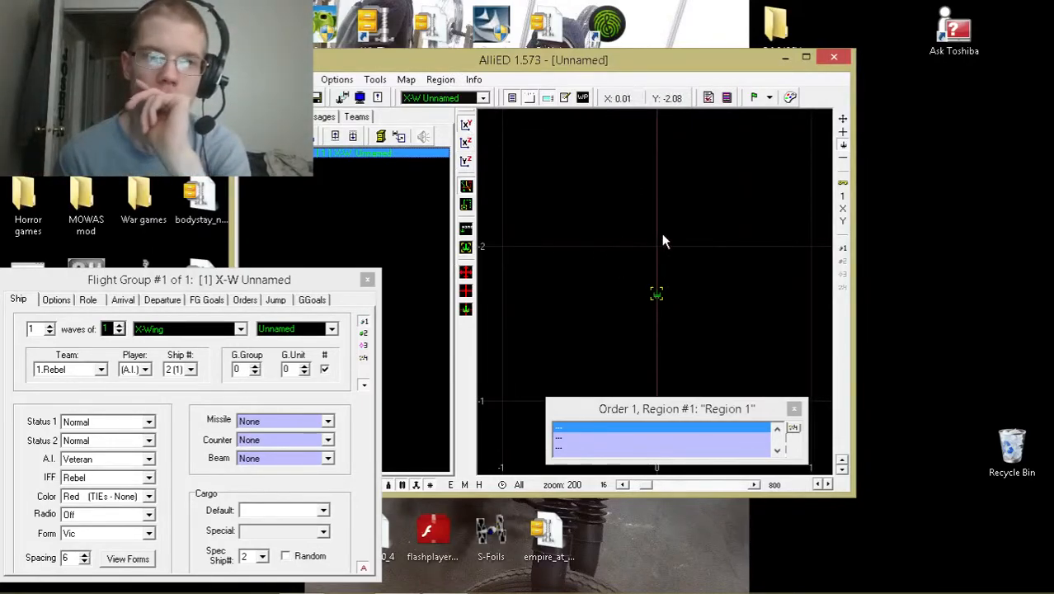
left_click_drag(607, 193, 574, 138)
- Look through the available flight group names and craft types in the Flight Group window, keeping X-Wing as the craft
left_click_drag(223, 288, 757, 200)
left_click_drag(756, 199, 769, 286)
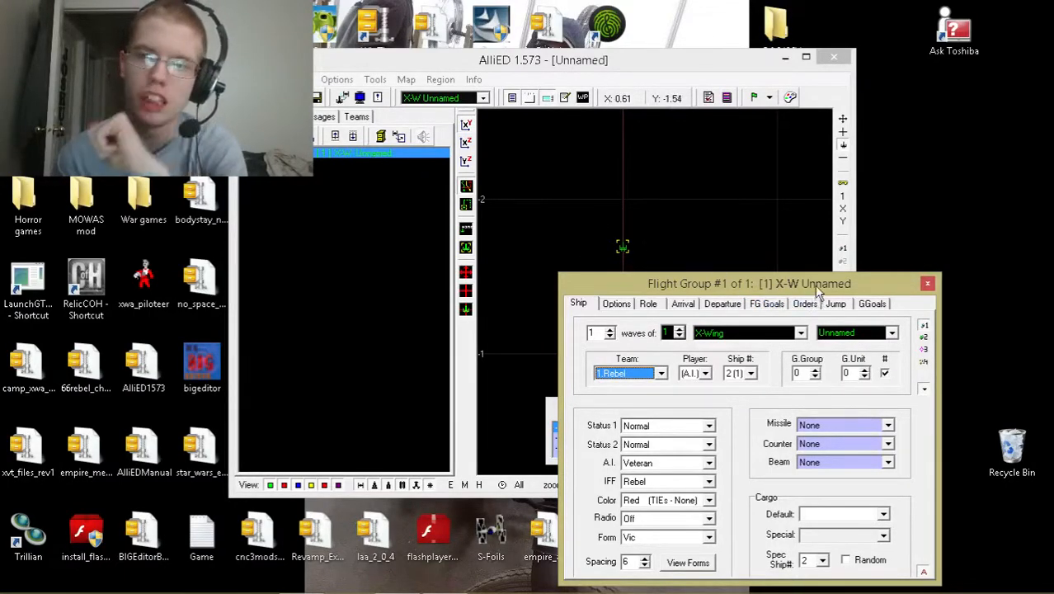
left_click_drag(819, 290, 495, 177)
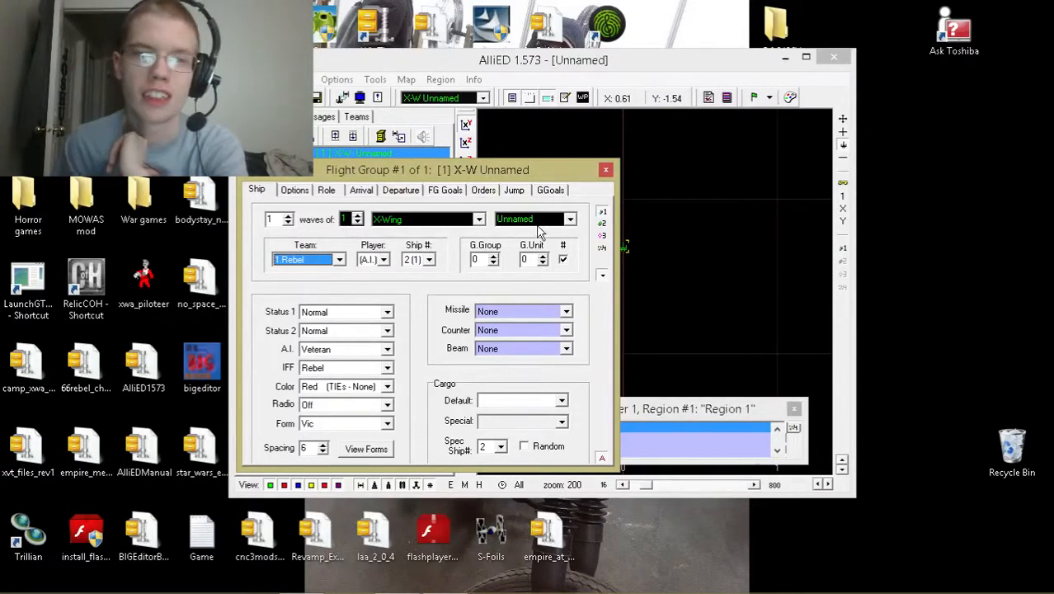
left_click(570, 220)
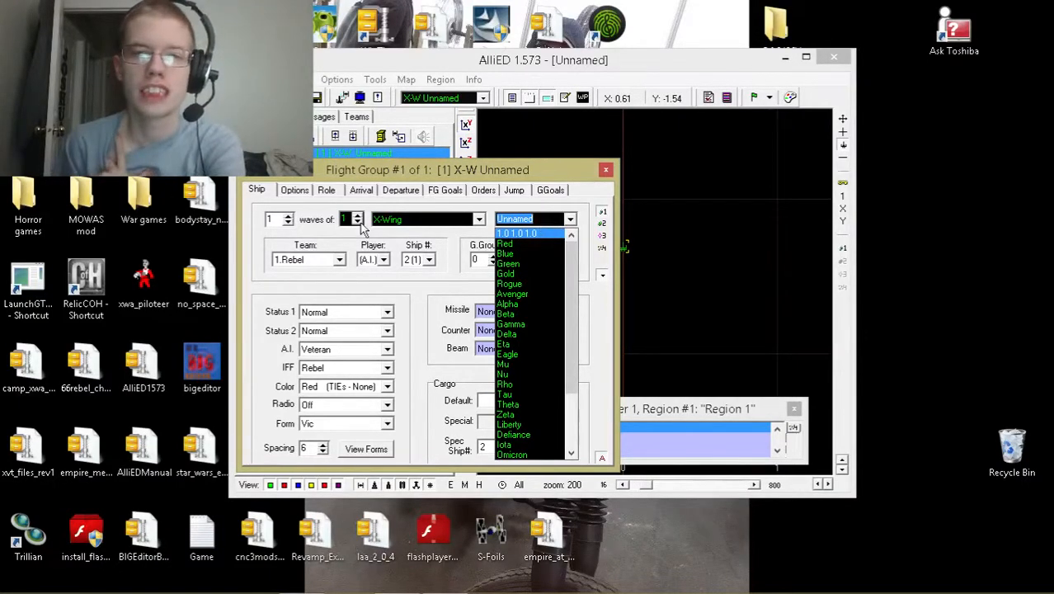
left_click(405, 220)
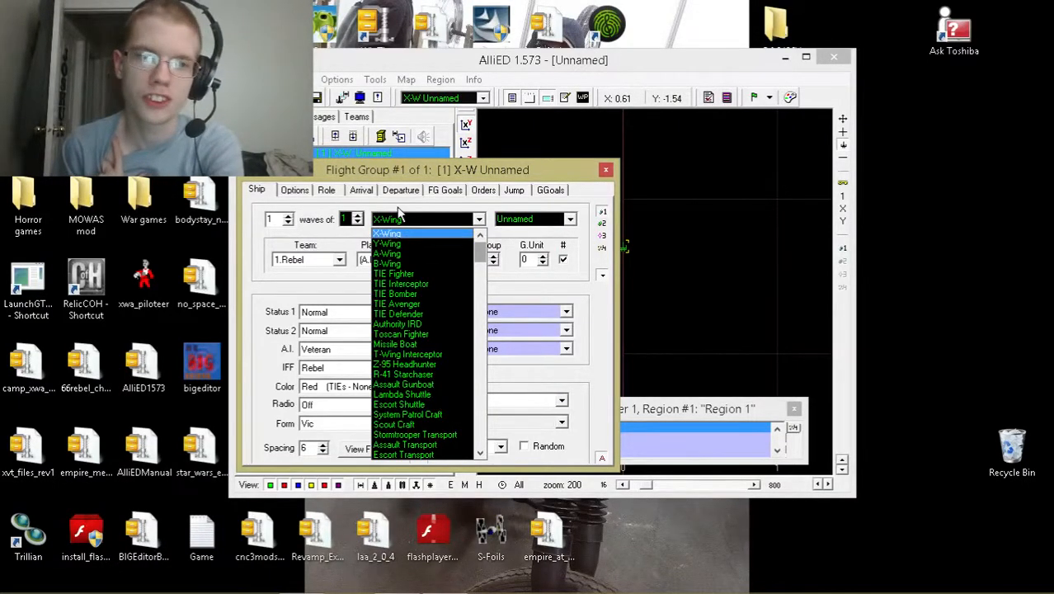
scroll(429, 268, "down", 20)
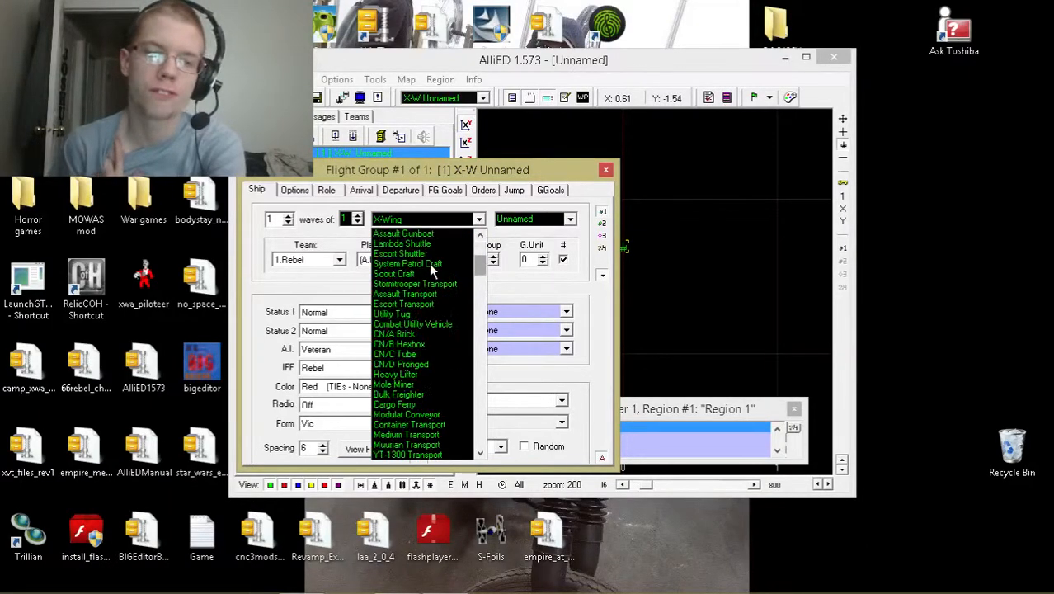
scroll(429, 266, "down", 6)
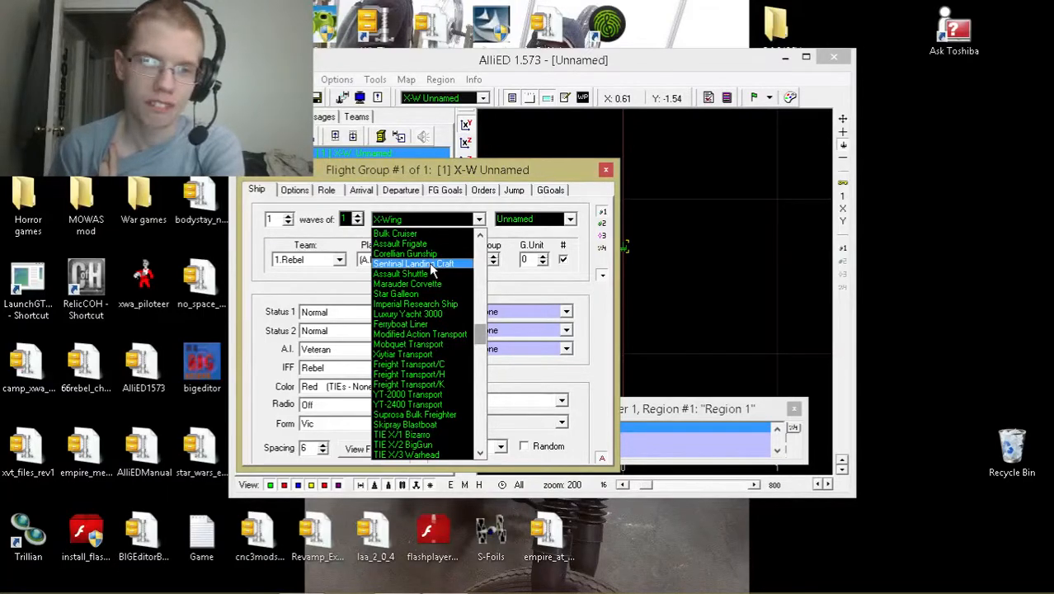
scroll(429, 263, "up", 10)
scroll(429, 269, "up", 5)
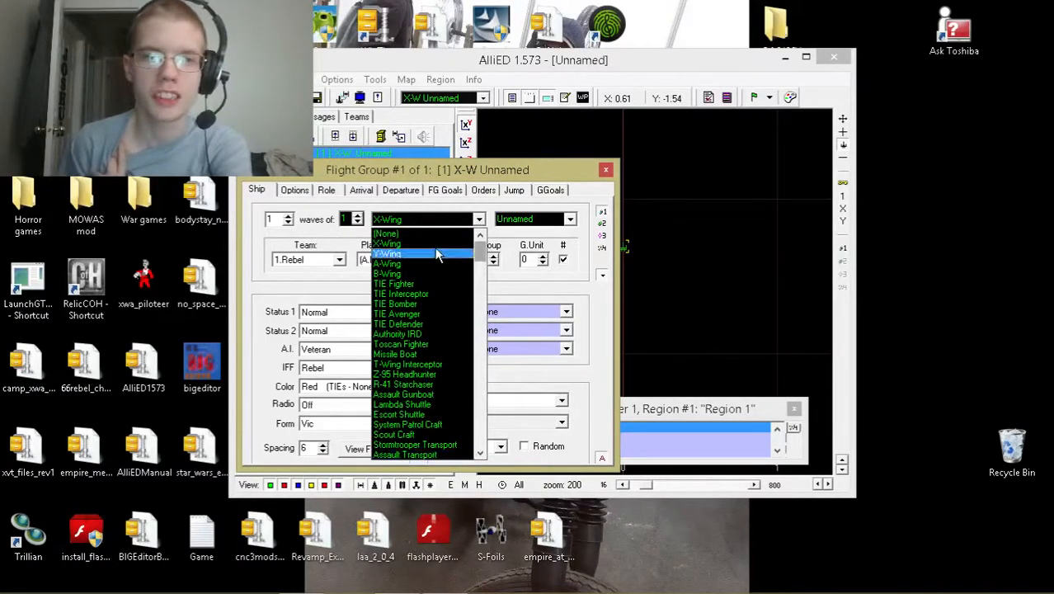
left_click(408, 233)
- Name the X-Wing flight group Red and move its settings window clear of the flight group list
left_click(572, 219)
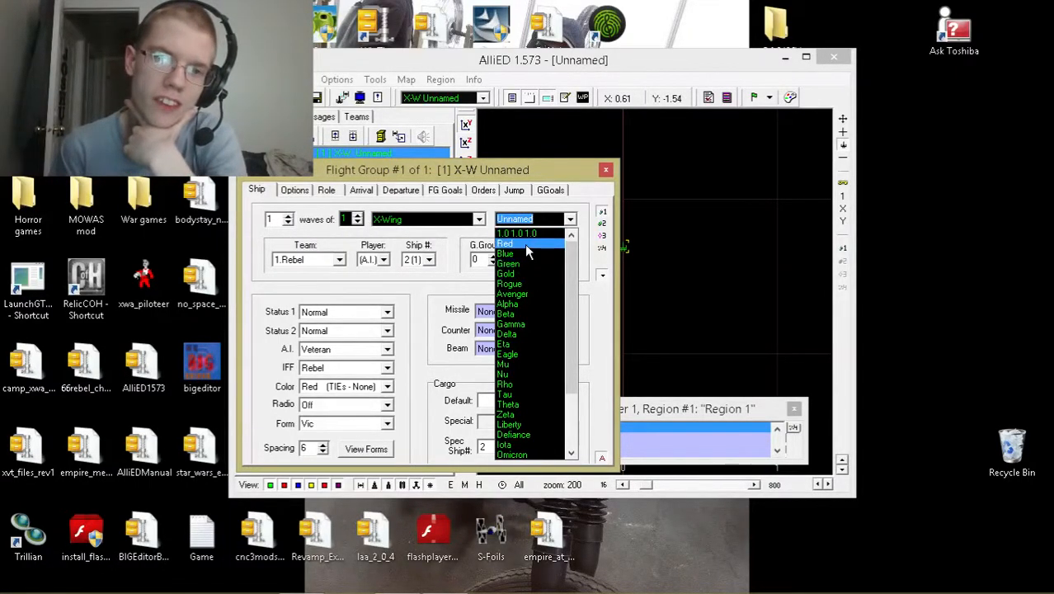
left_click(524, 245)
left_click_drag(472, 169, 684, 155)
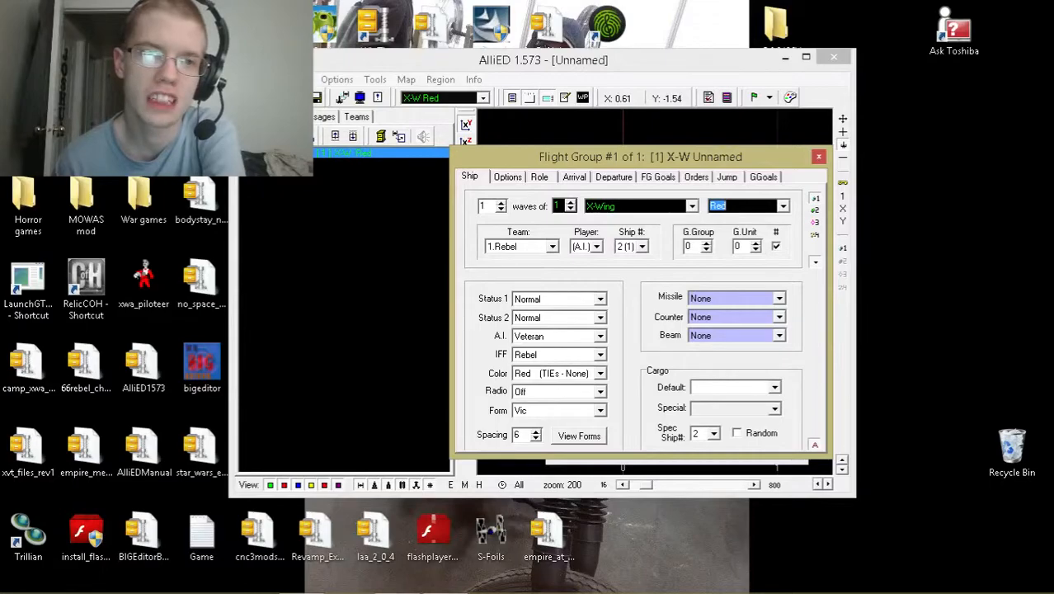
- Set the Red flight group's global group to 1, global unit to 2 and ships per wave to 3
left_click(707, 244)
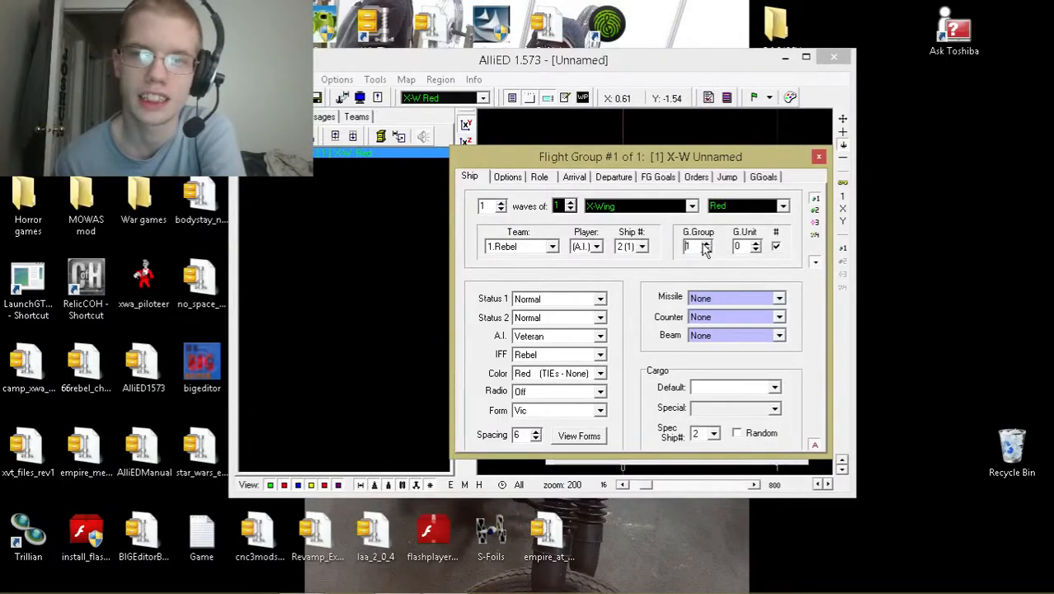
double_click(754, 245)
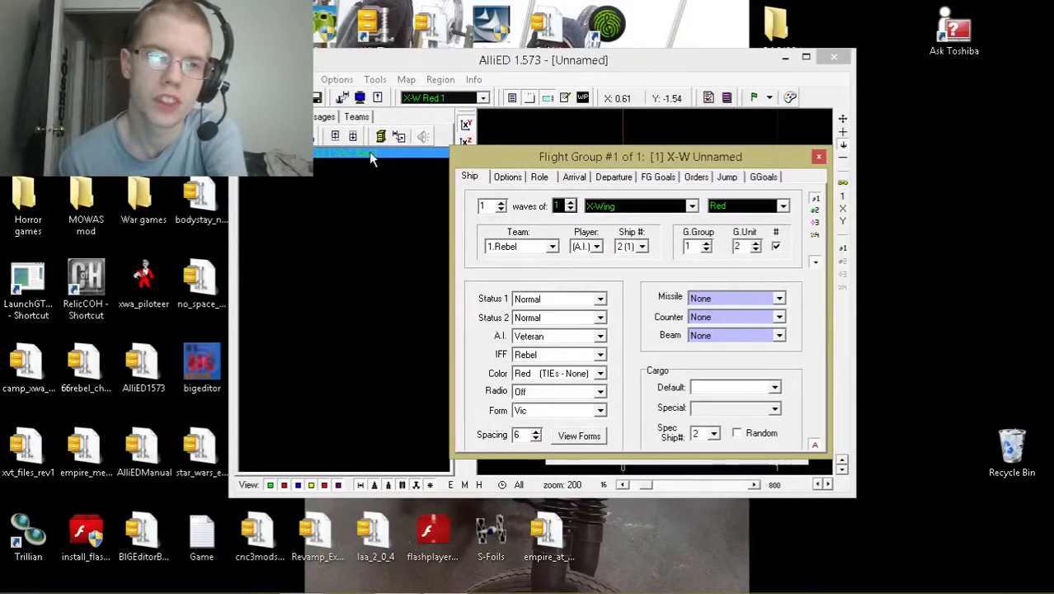
left_click(571, 202)
left_click(570, 202)
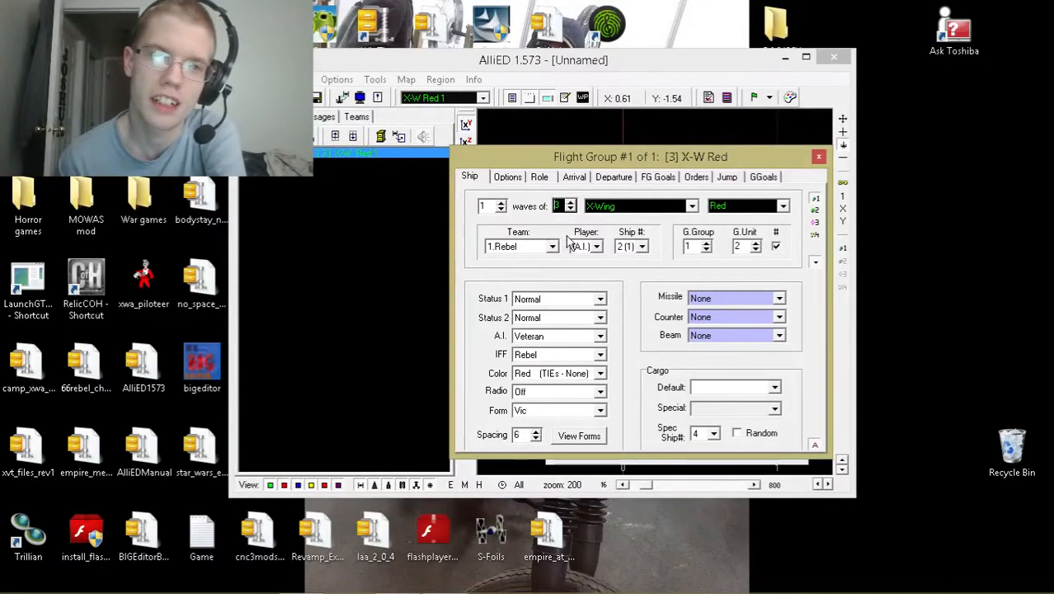
- Switch the Red flight group's ship numbering off and back on to compare its name in the list
left_click(777, 247)
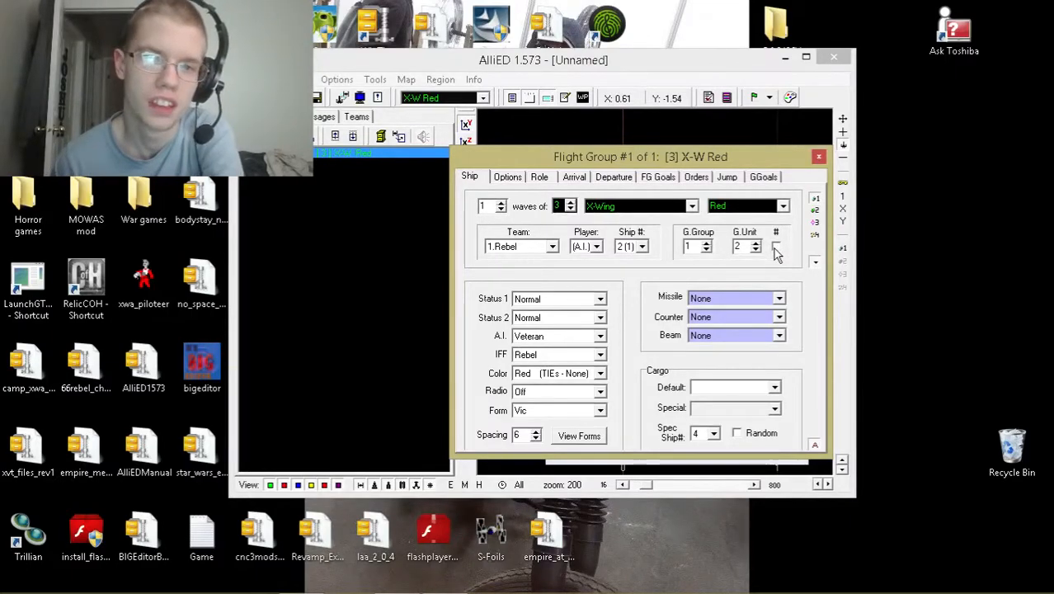
left_click(776, 247)
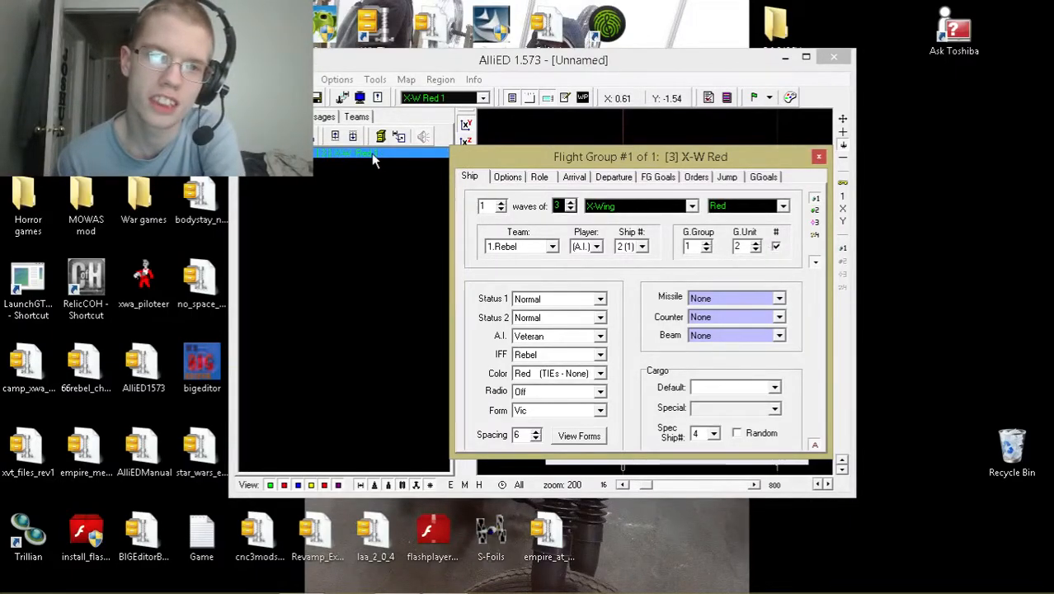
- Look through the available status effects and set the Red flight group's Status 1 to 200% Shields
left_click(518, 299)
scroll(532, 328, "down", 4)
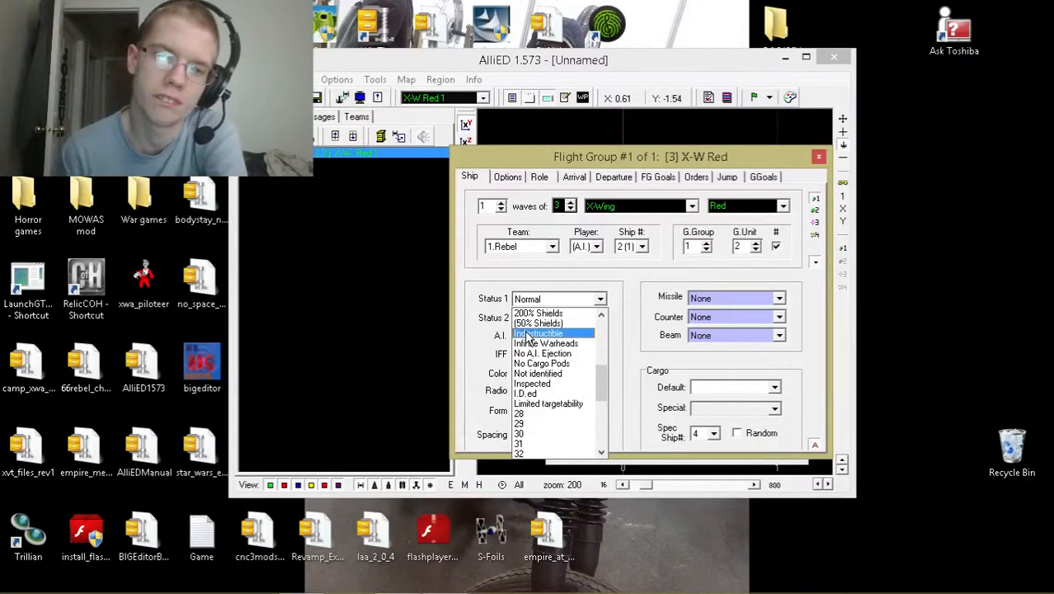
scroll(529, 334, "up", 4)
scroll(530, 339, "down", 4)
scroll(534, 345, "up", 4)
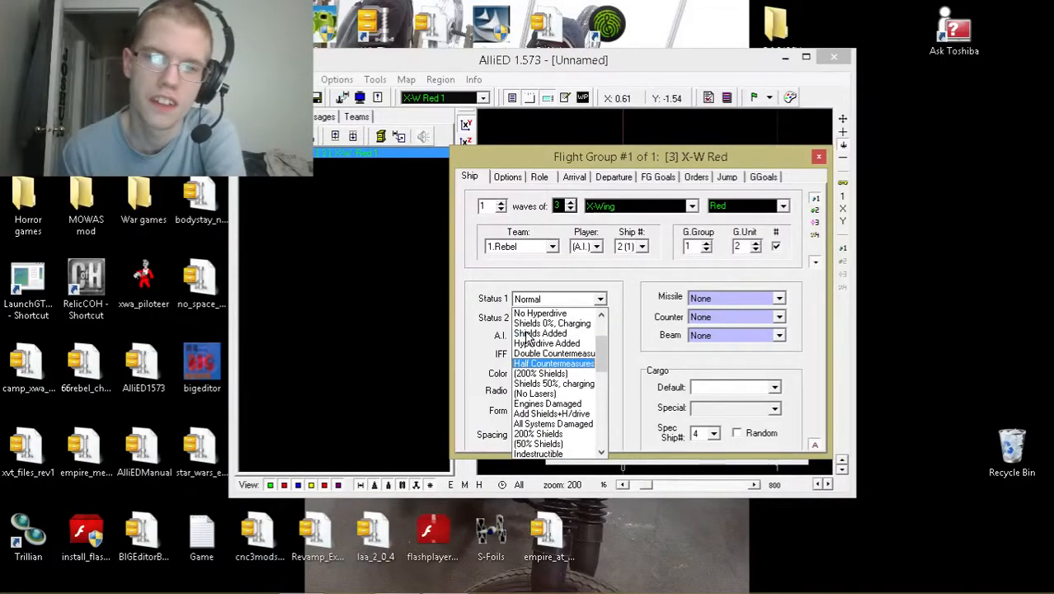
scroll(544, 355, "down", 6)
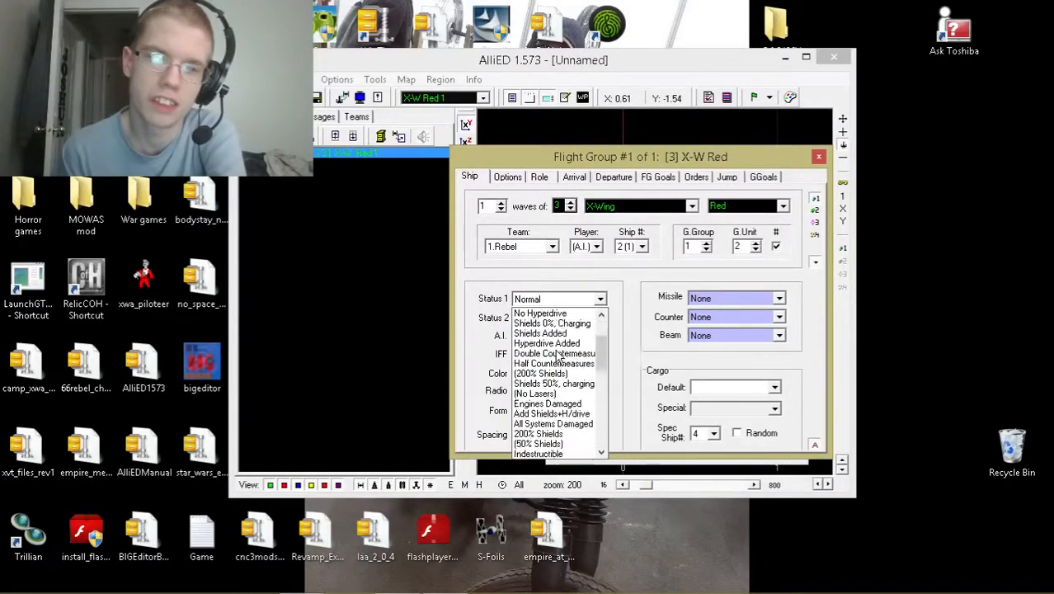
scroll(557, 354, "down", 3)
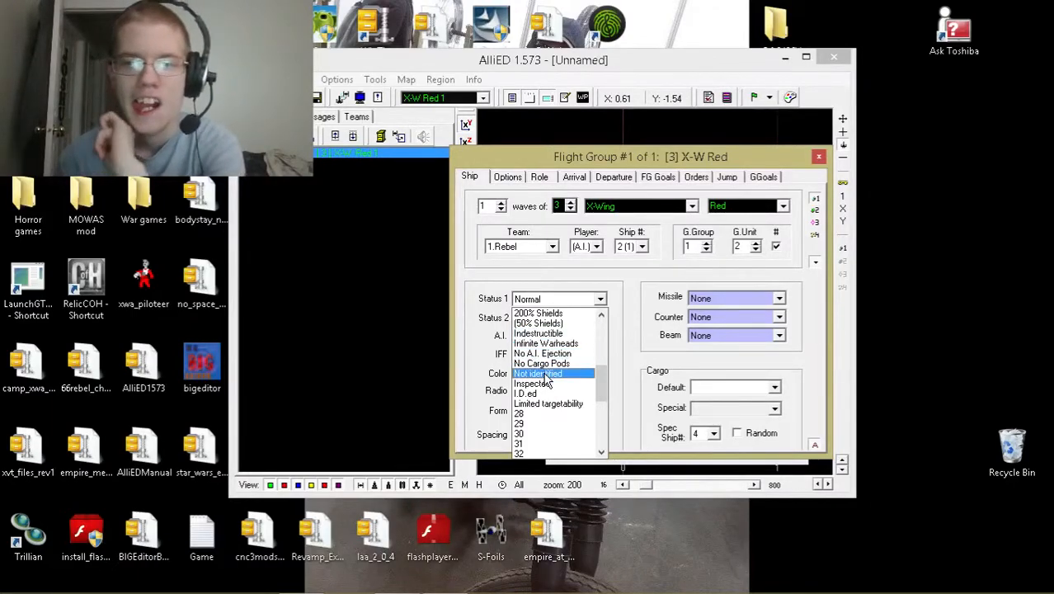
scroll(545, 354, "up", 2)
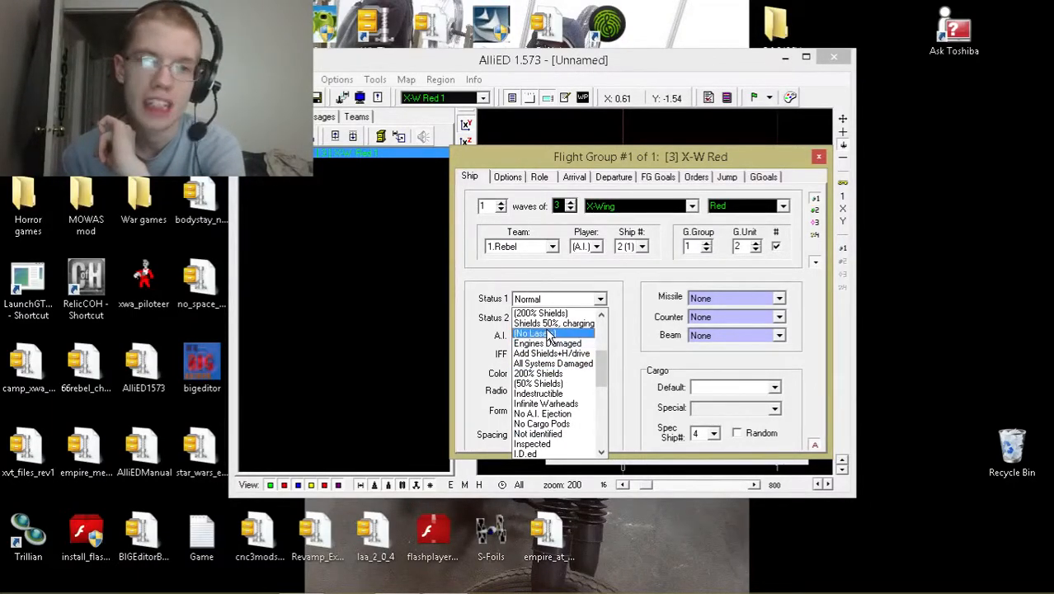
left_click(551, 374)
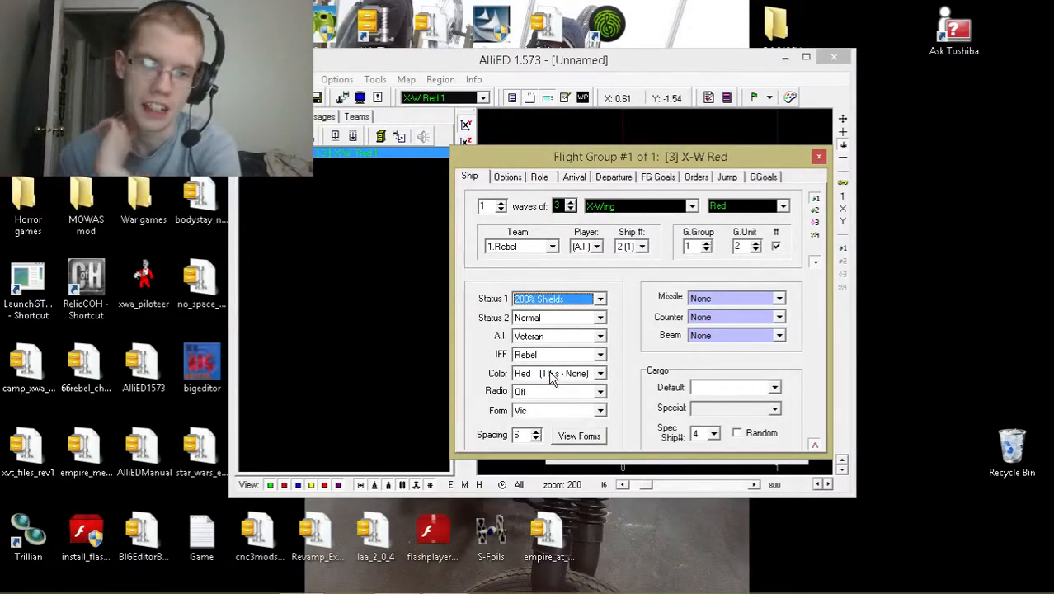
- Set the Red flight group's A.I. level to Ace and its IFF to Blue, keeping the Red color
left_click(524, 338)
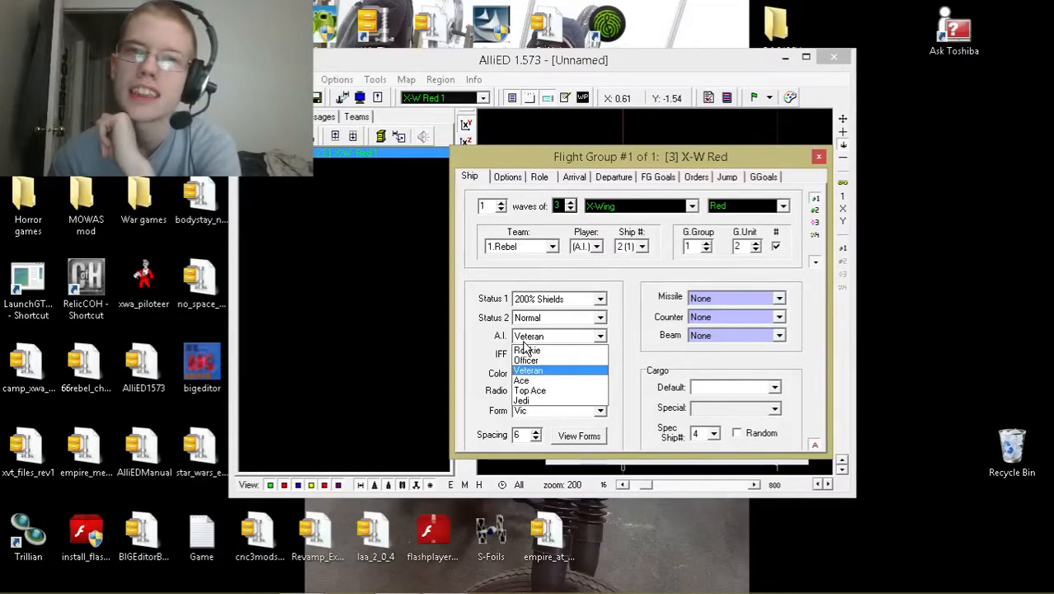
left_click(550, 381)
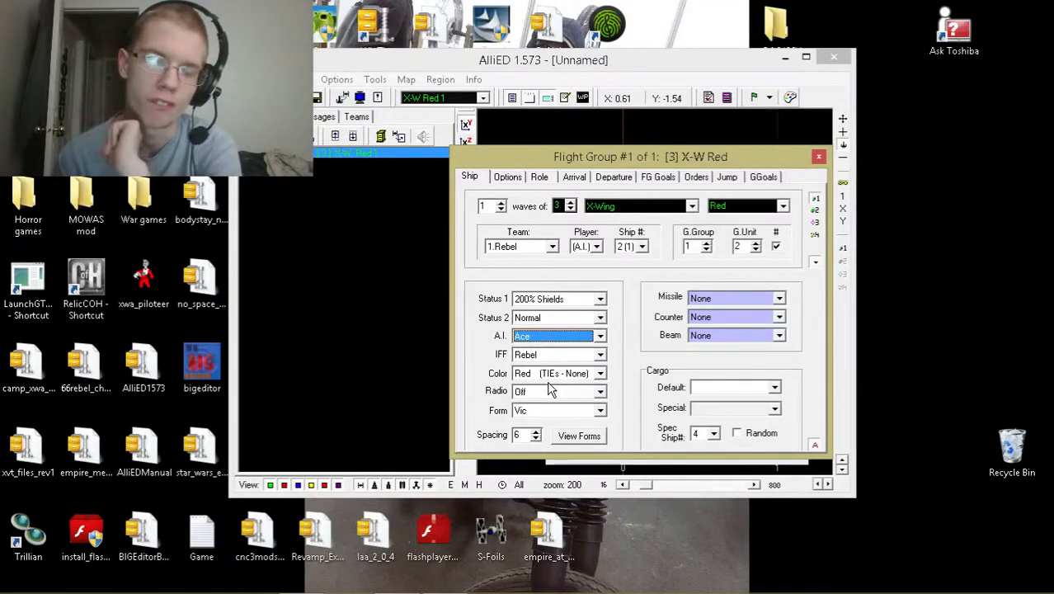
left_click(549, 356)
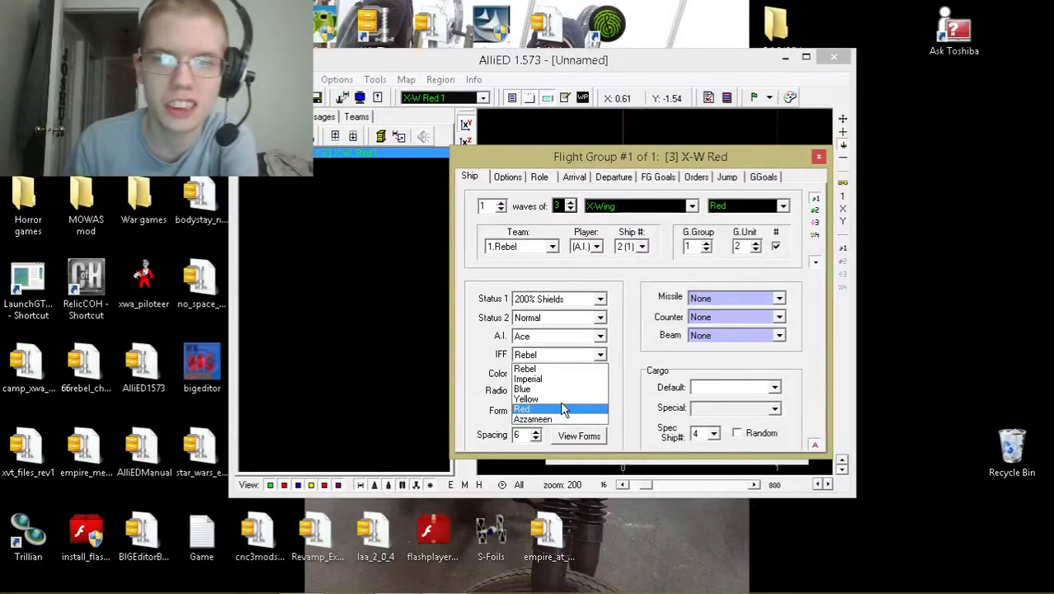
left_click(551, 389)
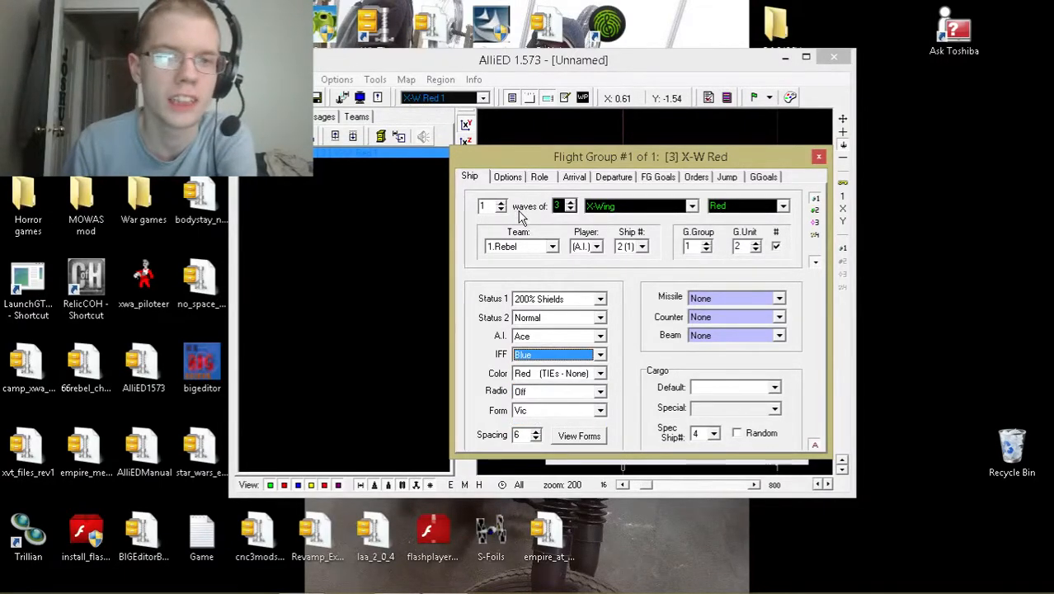
left_click(559, 376)
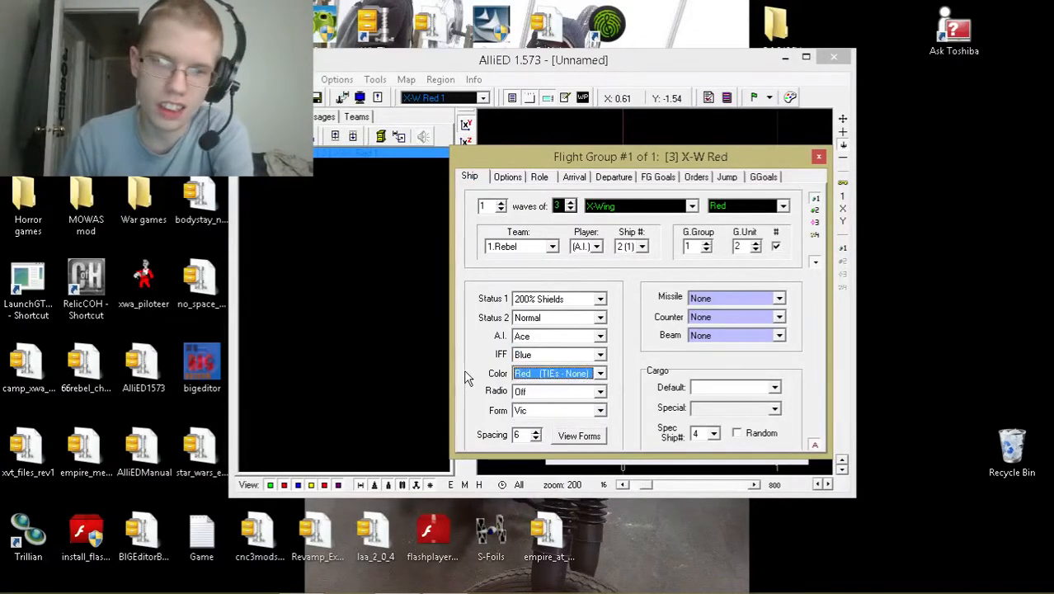
- Check the radio options, then assign the Red flight group to player 1 with ship number 3
left_click(544, 392)
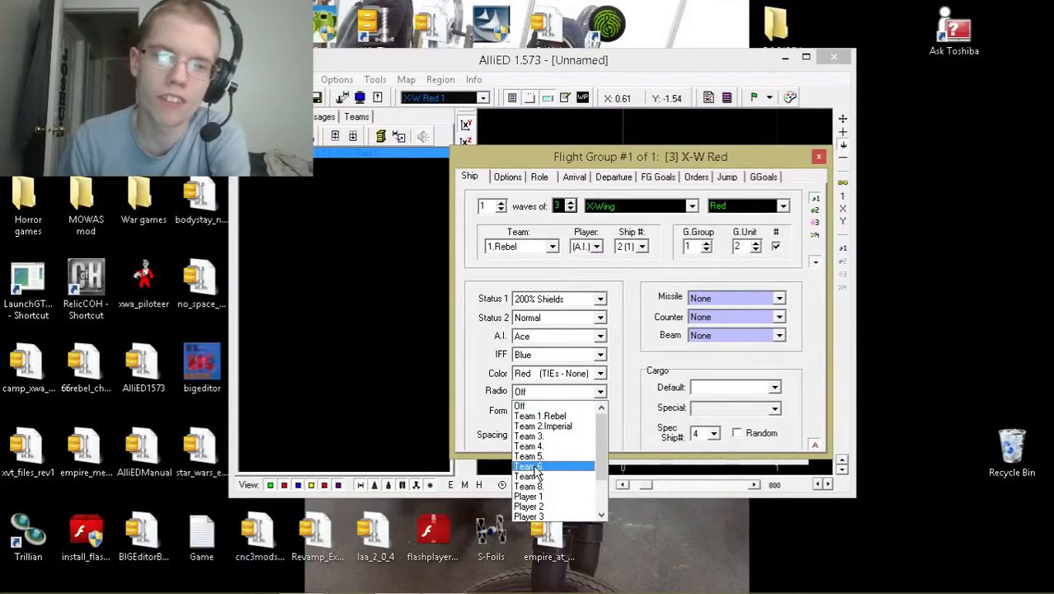
scroll(535, 470, "down", 2)
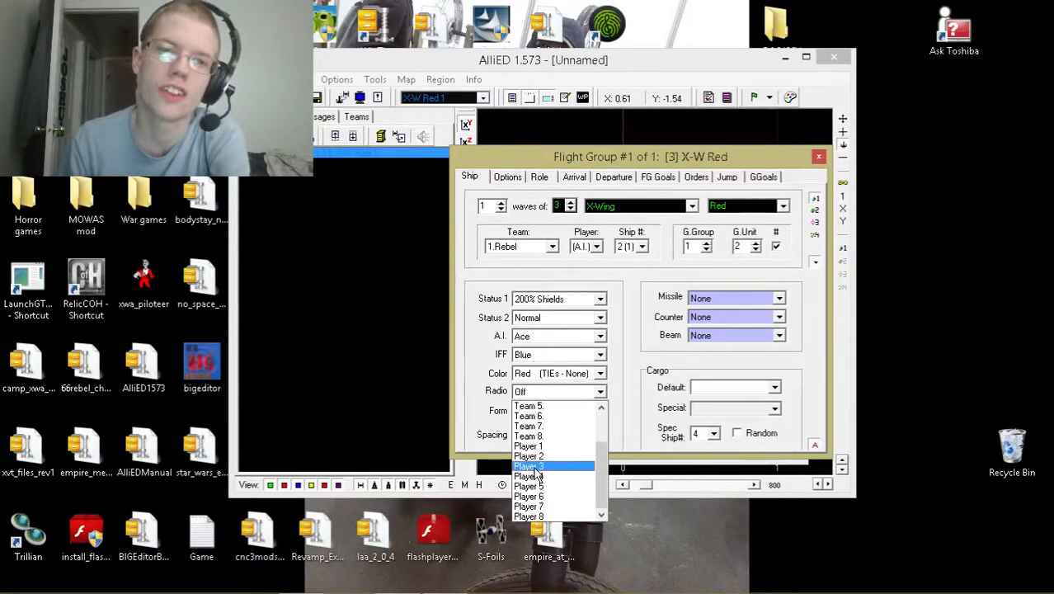
left_click(587, 254)
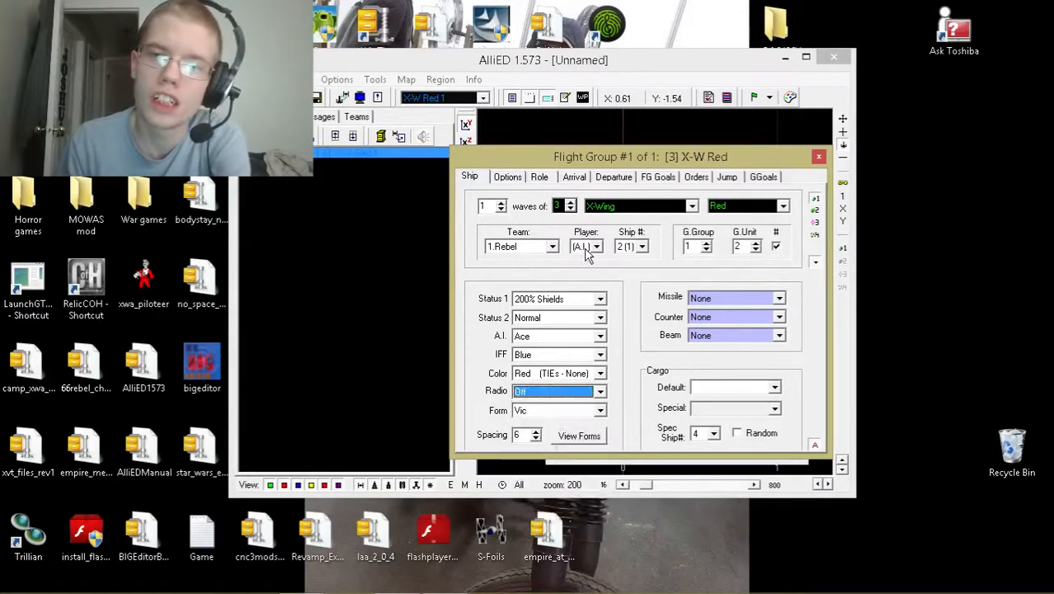
left_click(587, 255)
left_click(585, 274)
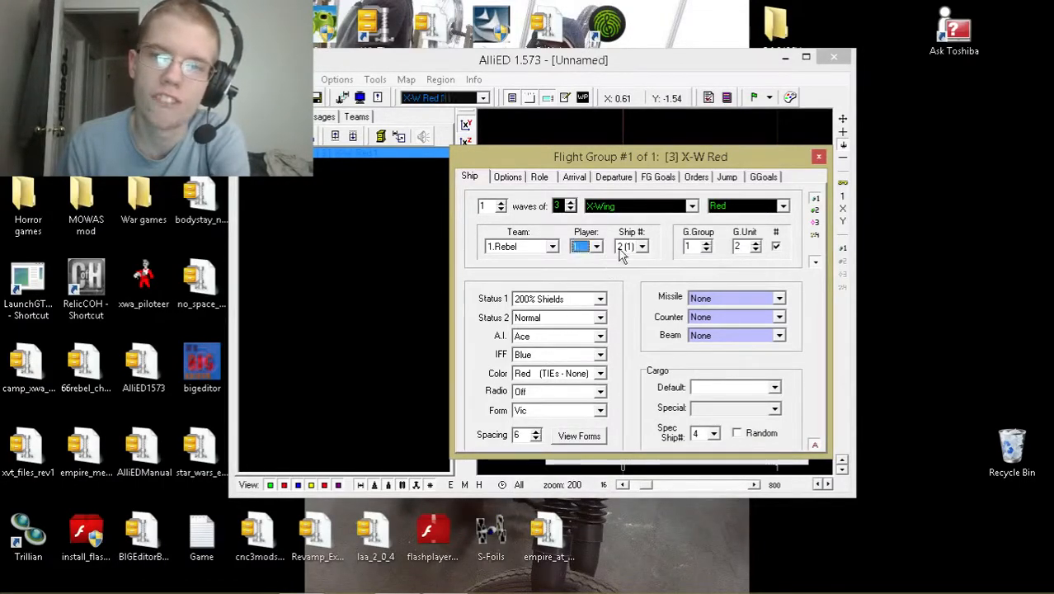
left_click(622, 251)
left_click(620, 280)
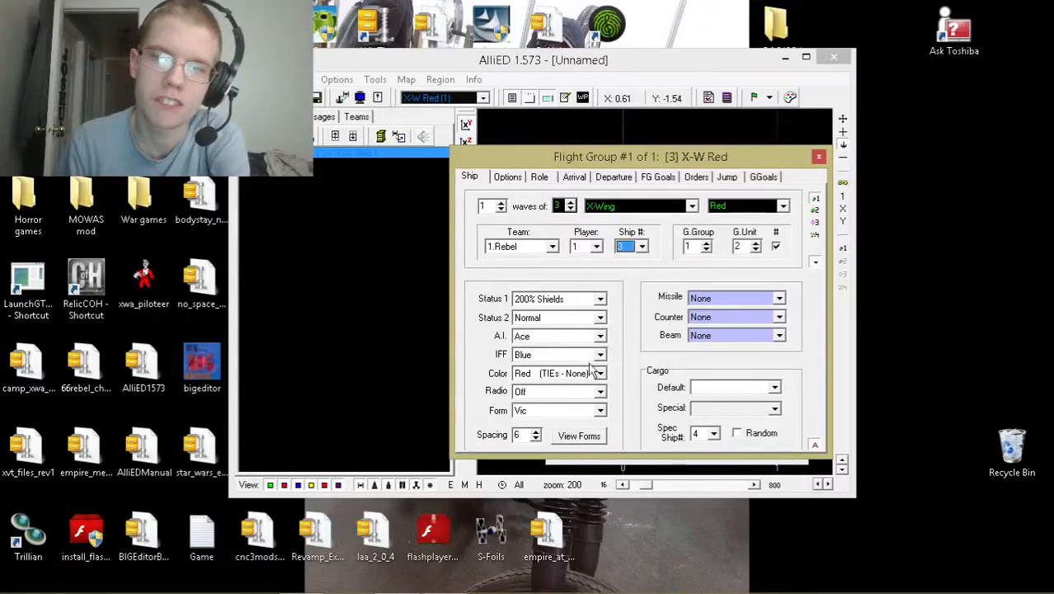
- Set the Red flight group's radio to Player 1
left_click(565, 393)
scroll(568, 419, "down", 2)
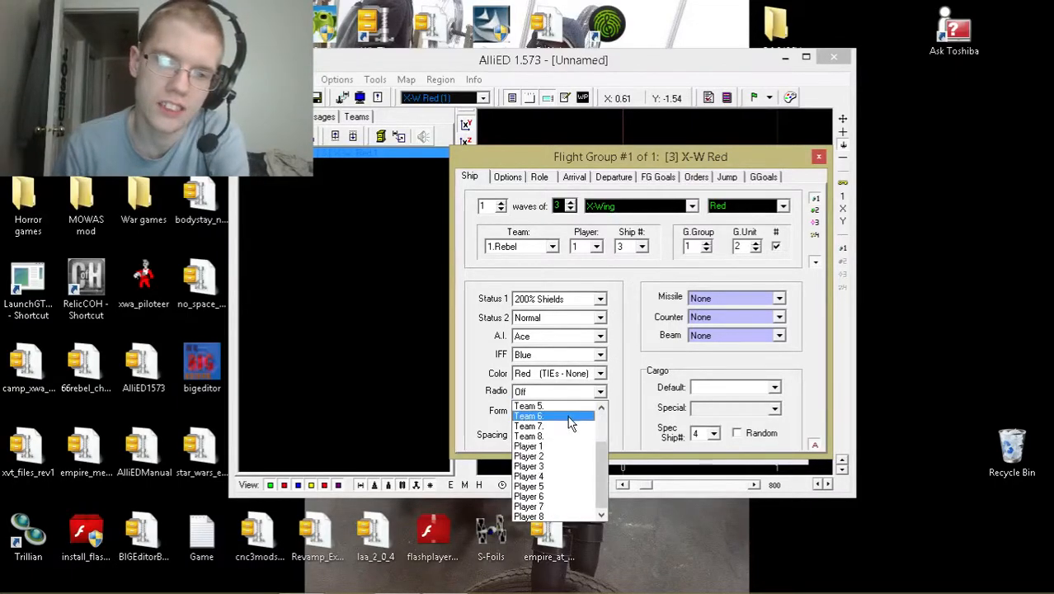
left_click(543, 446)
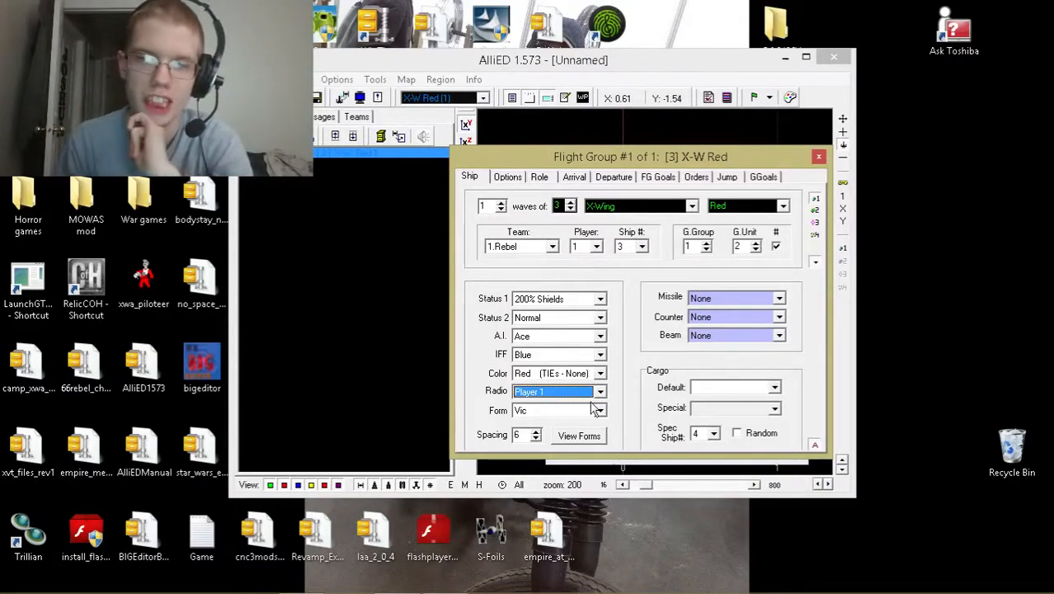
- Preview several flight group formations and look through the formation names, keeping Vic for the Red flight group
key("Tab")
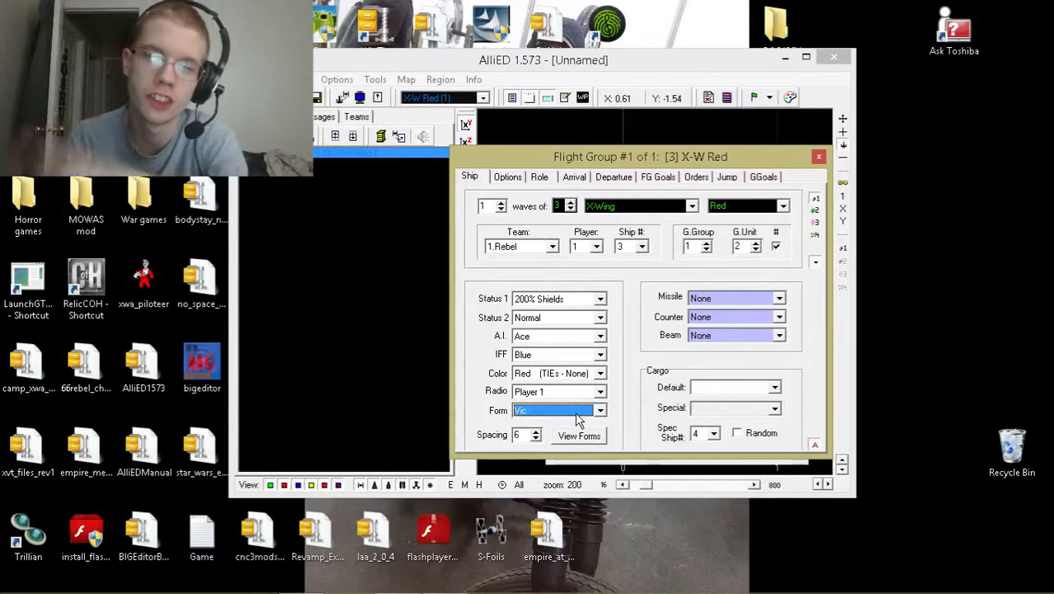
left_click(580, 434)
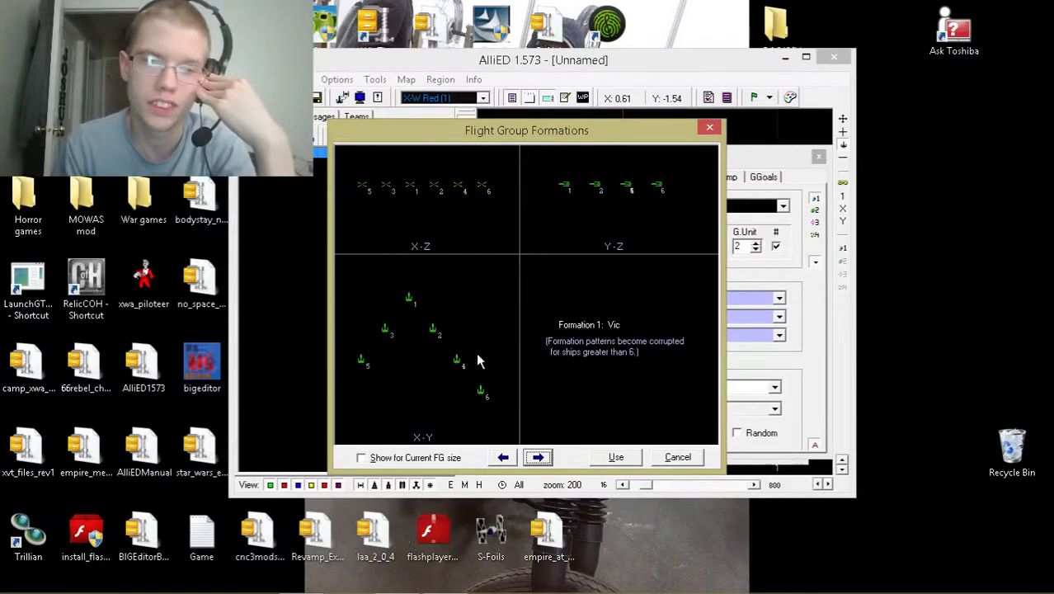
left_click(538, 458)
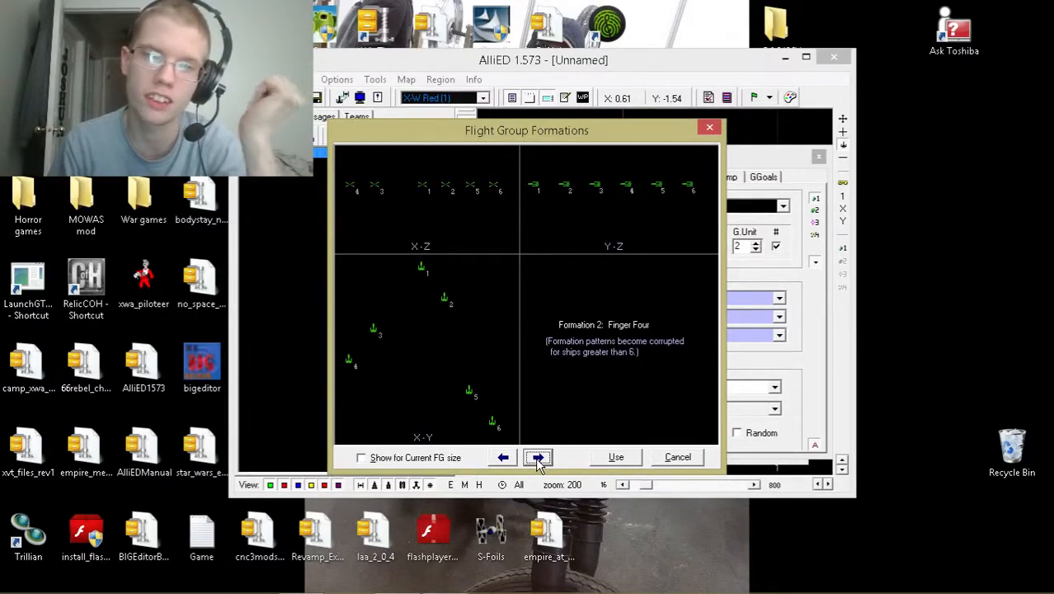
left_click(501, 458)
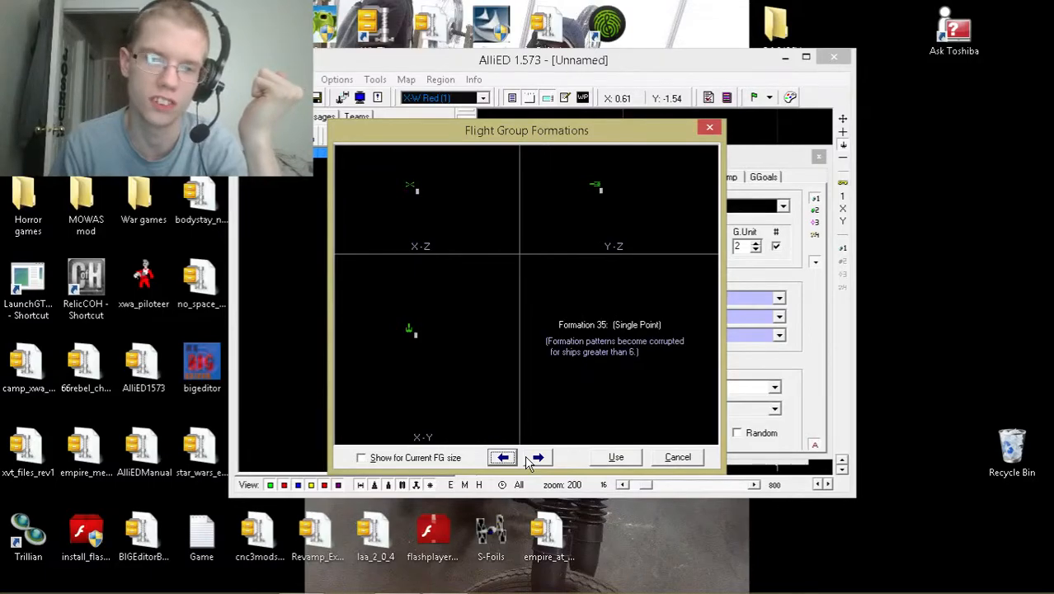
left_click(536, 459)
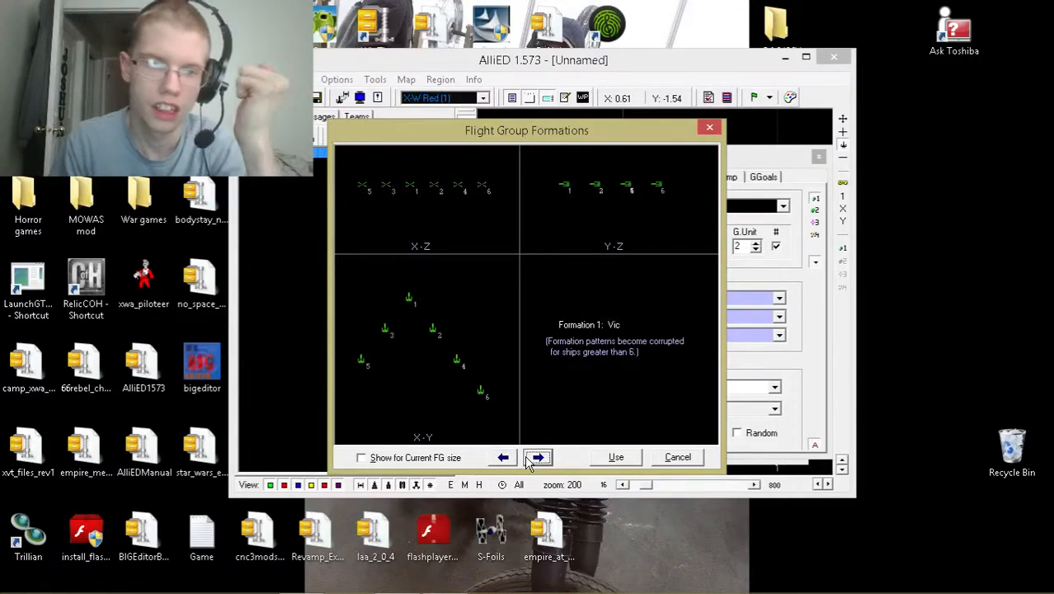
left_click(626, 459)
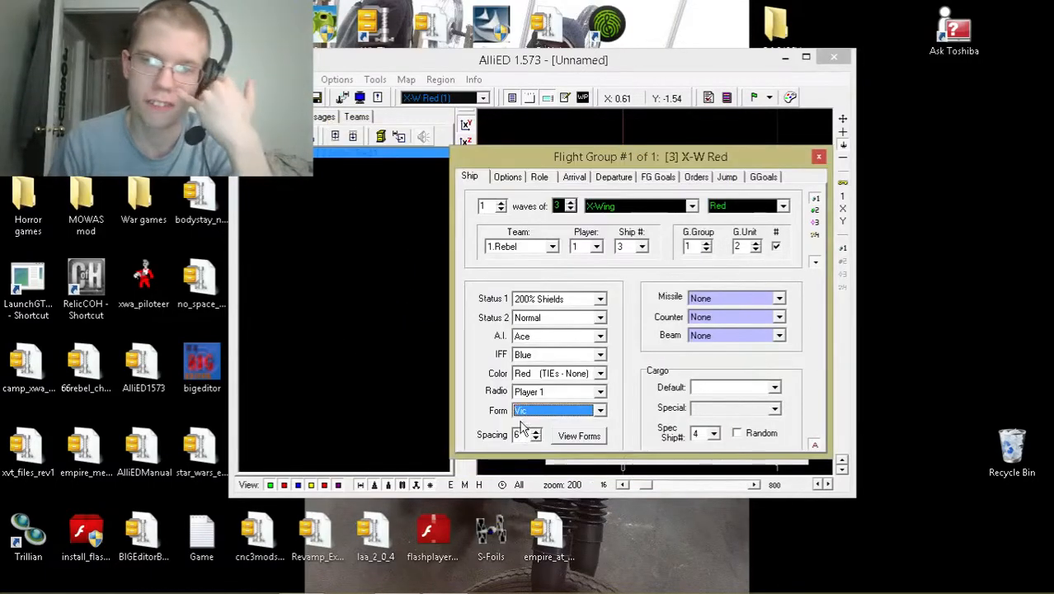
left_click(523, 412)
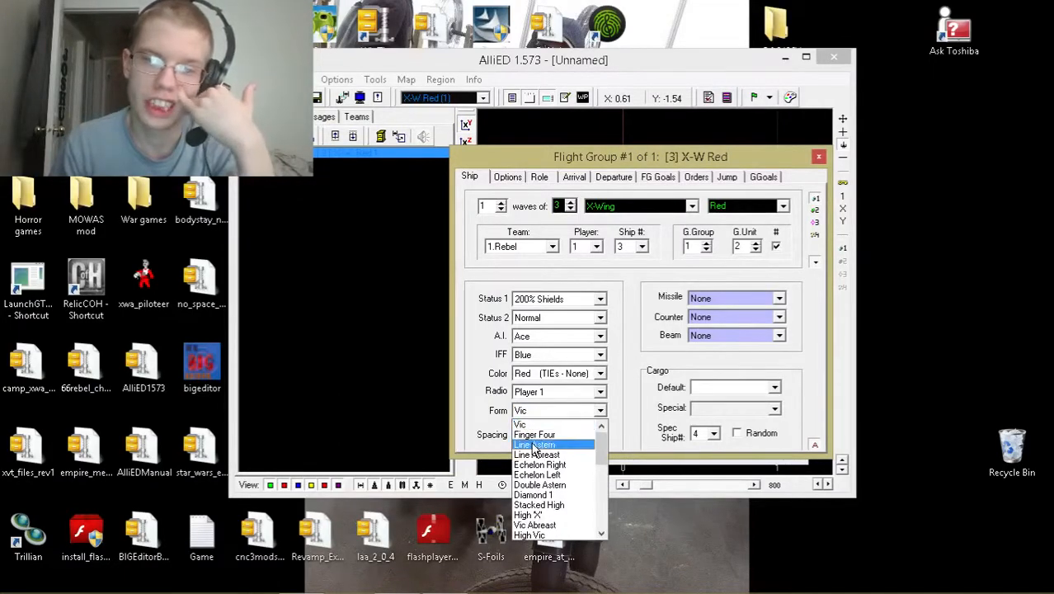
left_click(565, 408)
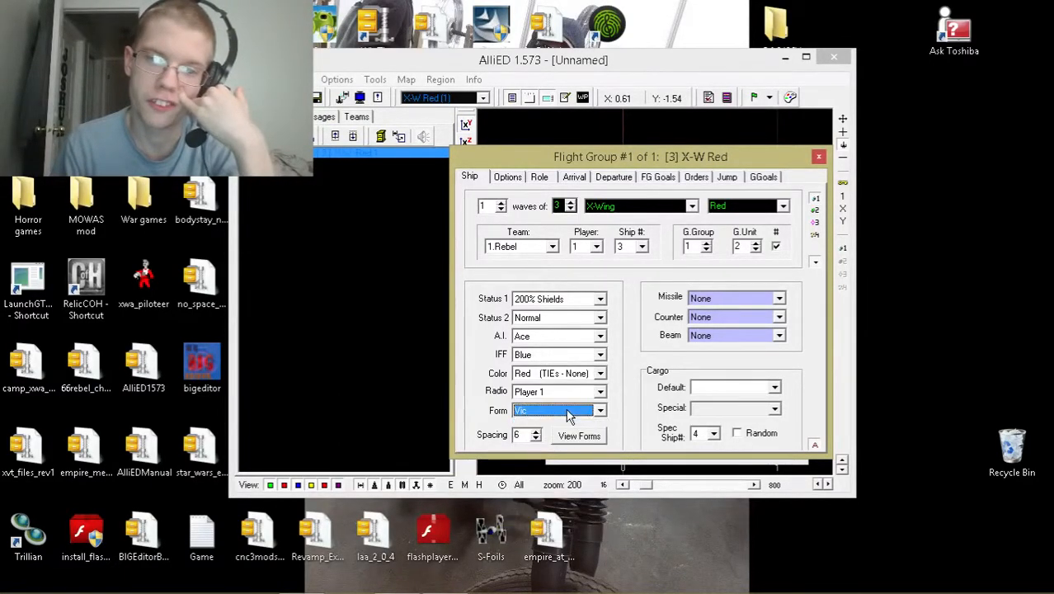
- Change the Red flight group's craft type to Stormtrooper Transport
left_click(699, 386)
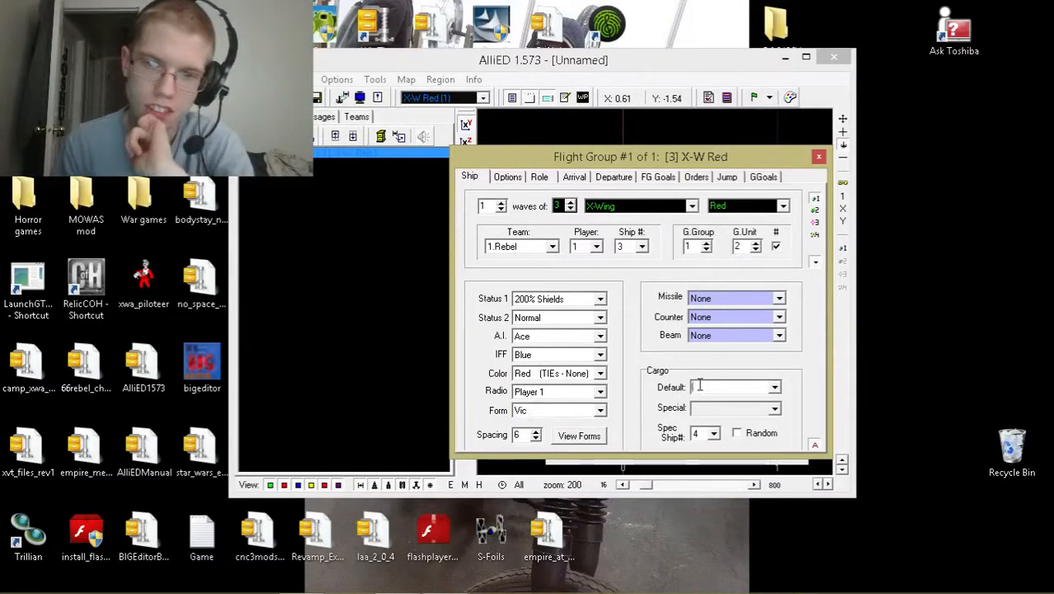
left_click(643, 209)
scroll(649, 263, "down", 5)
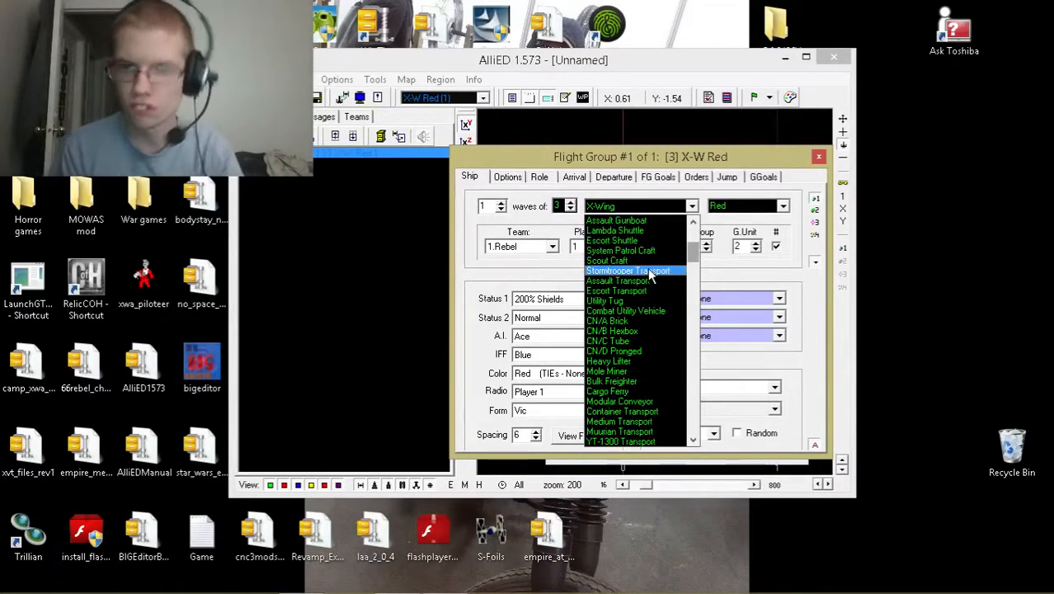
left_click(649, 275)
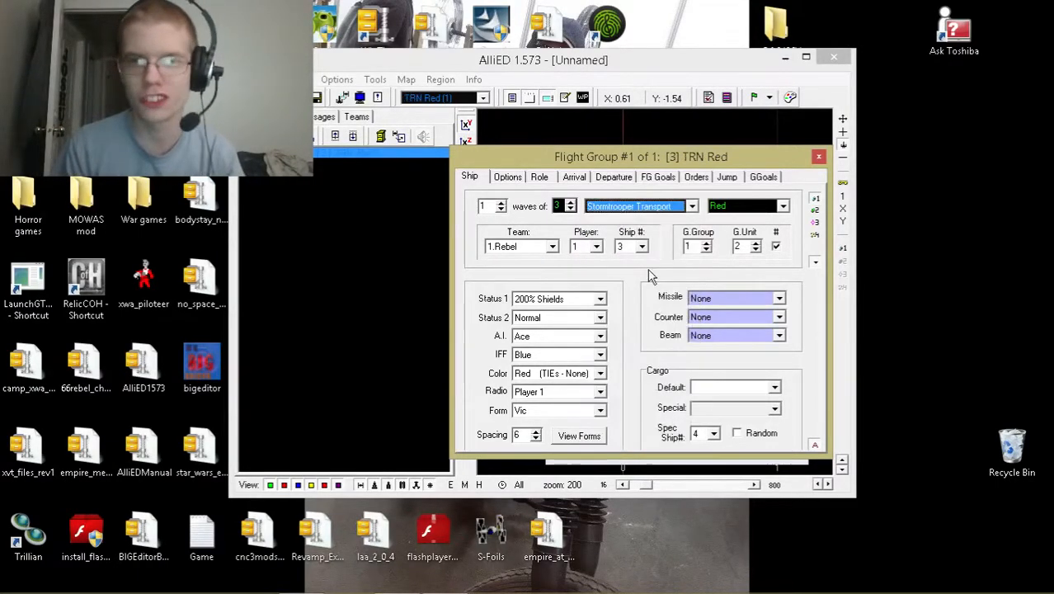
- Enter Stormtroopers as the flight group's default cargo and Tools as its special cargo
left_click(717, 390)
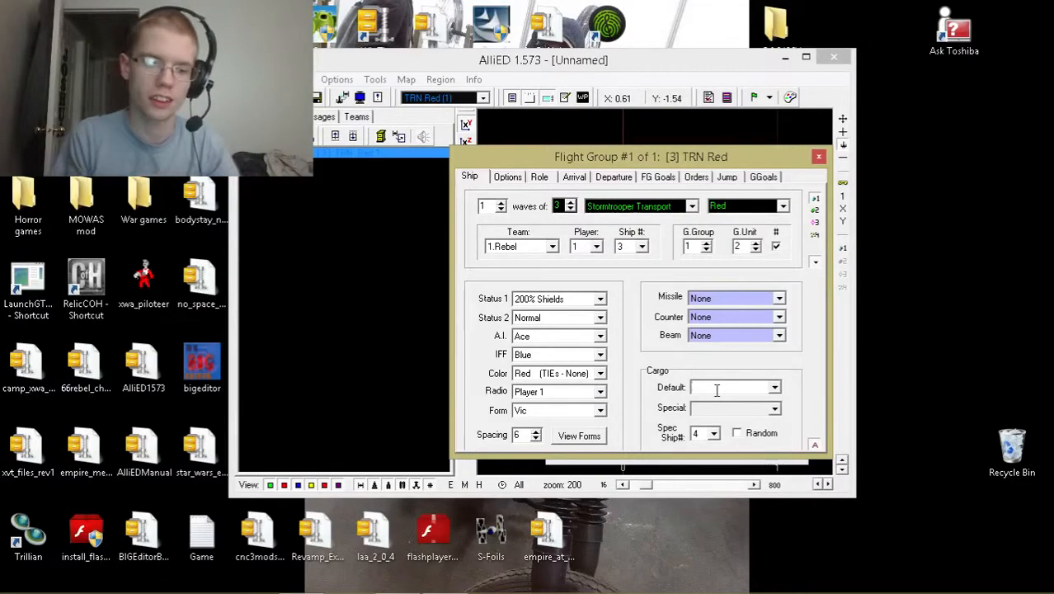
type("S")
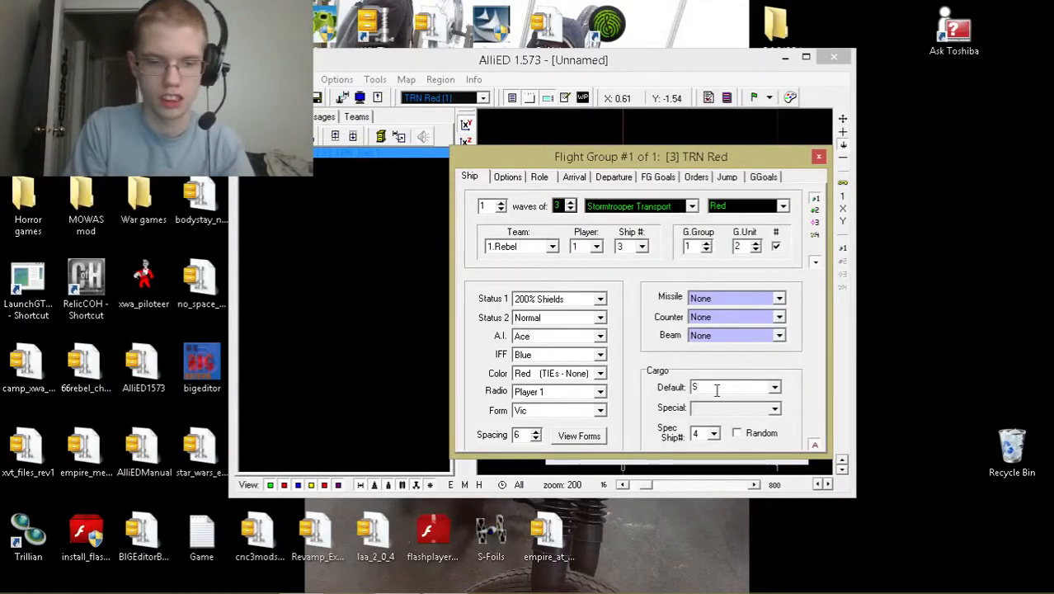
type("tormtroopers")
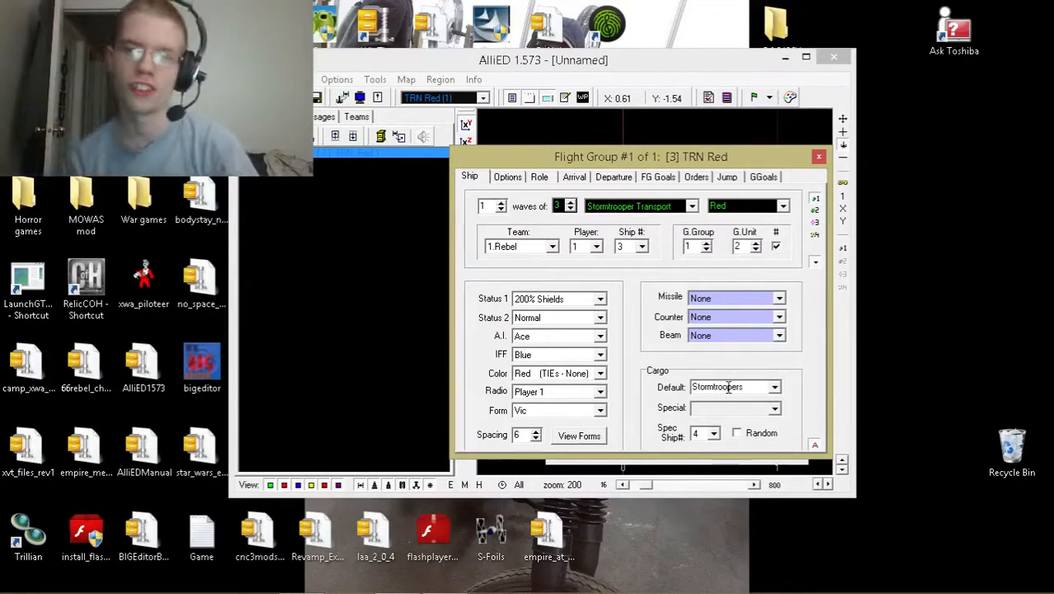
left_click(718, 409)
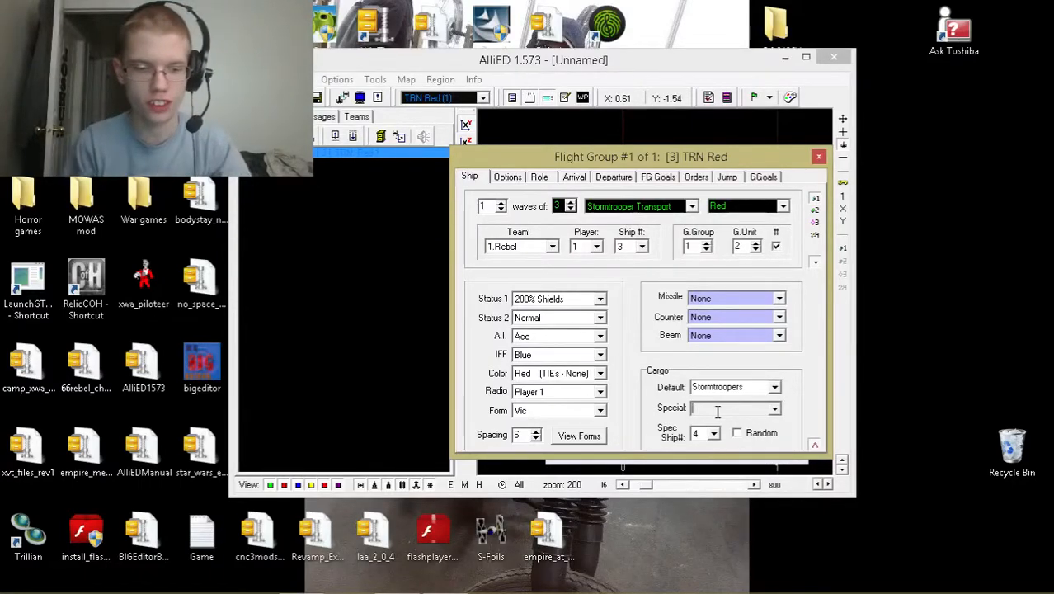
type("Tools")
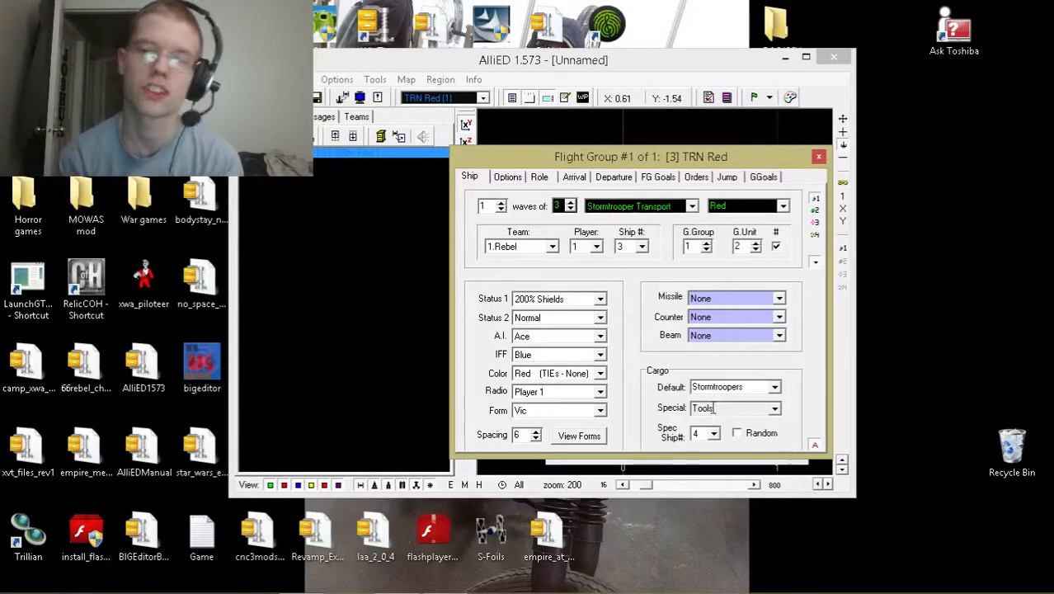
- Equip the Red flight group with Concussion Missiles and Flare countermeasures, leaving its beam weapon at None
left_click(717, 302)
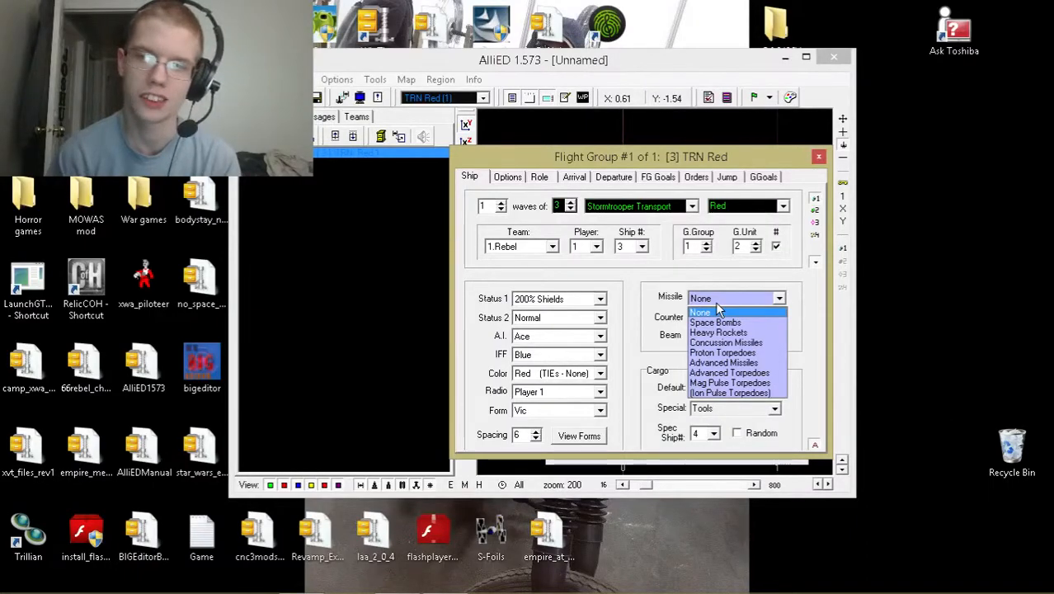
left_click(723, 343)
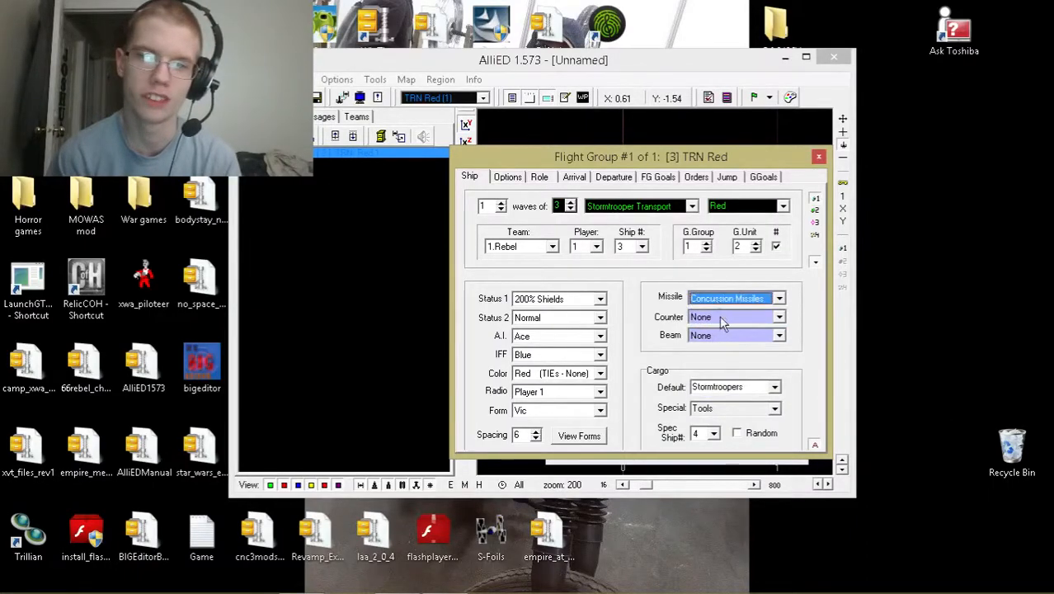
left_click(726, 320)
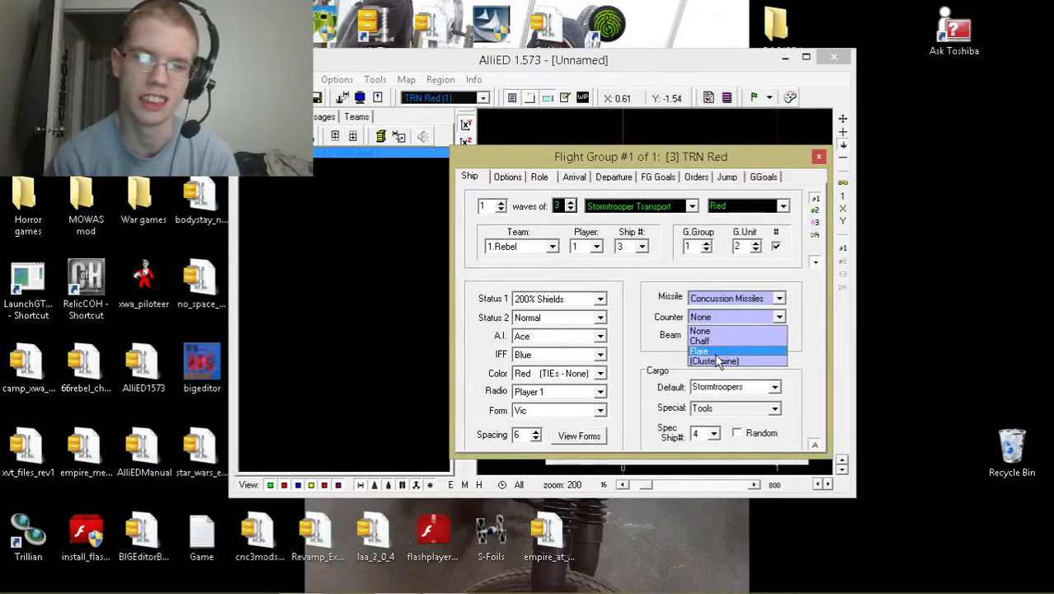
left_click(715, 354)
left_click(718, 337)
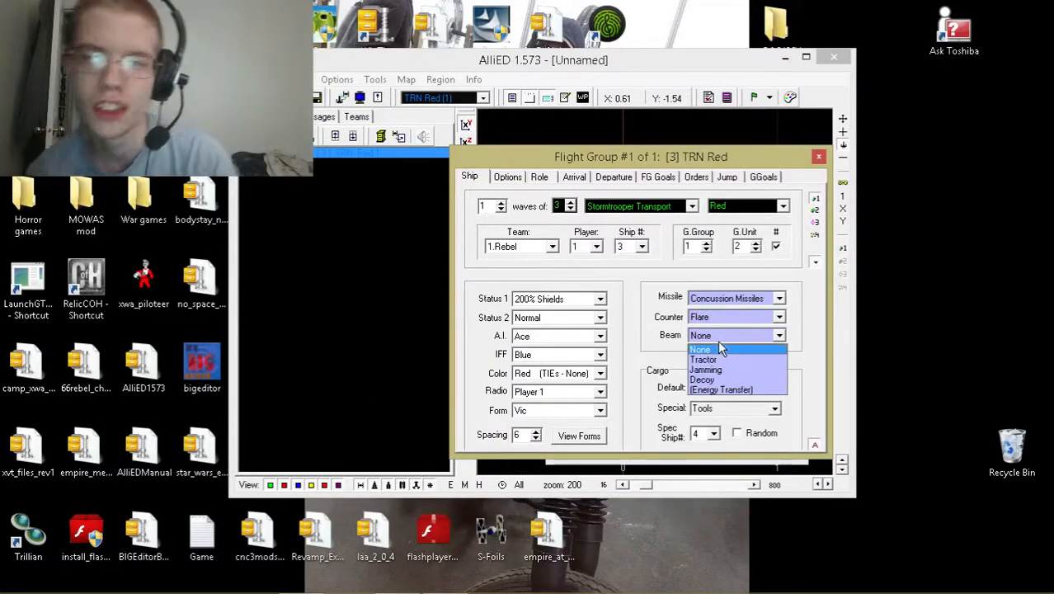
left_click(718, 342)
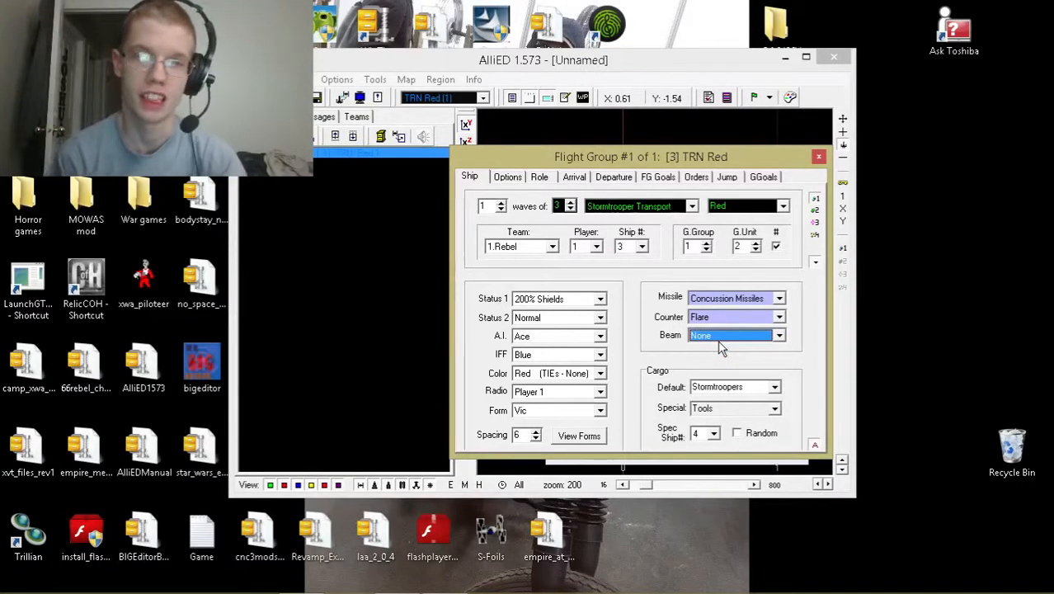
- Turn all optional warheads, countermeasures and beams on for the Red flight group, then turn them all off again
left_click(509, 178)
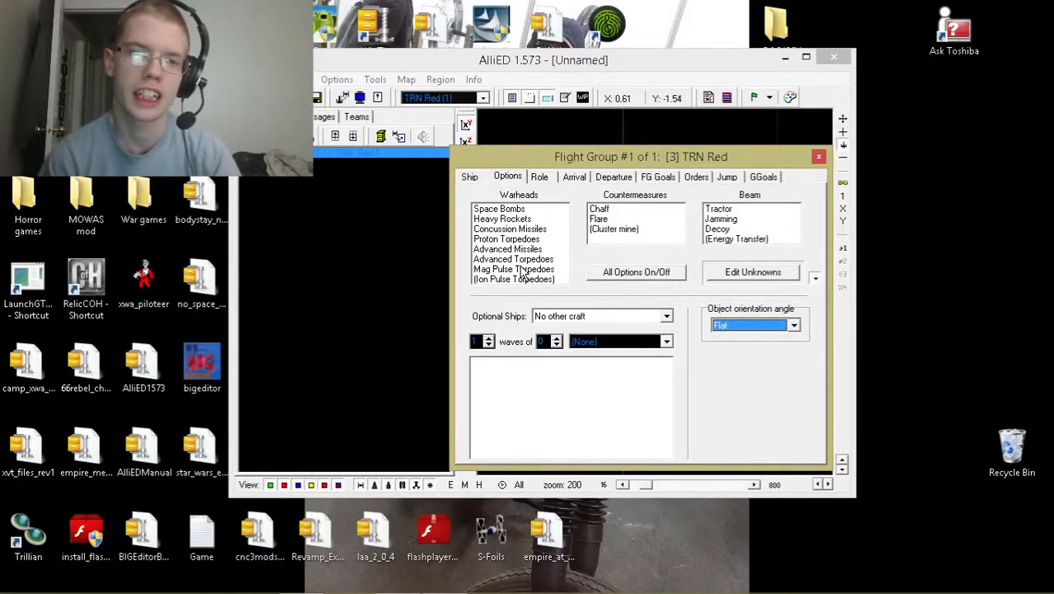
left_click(671, 275)
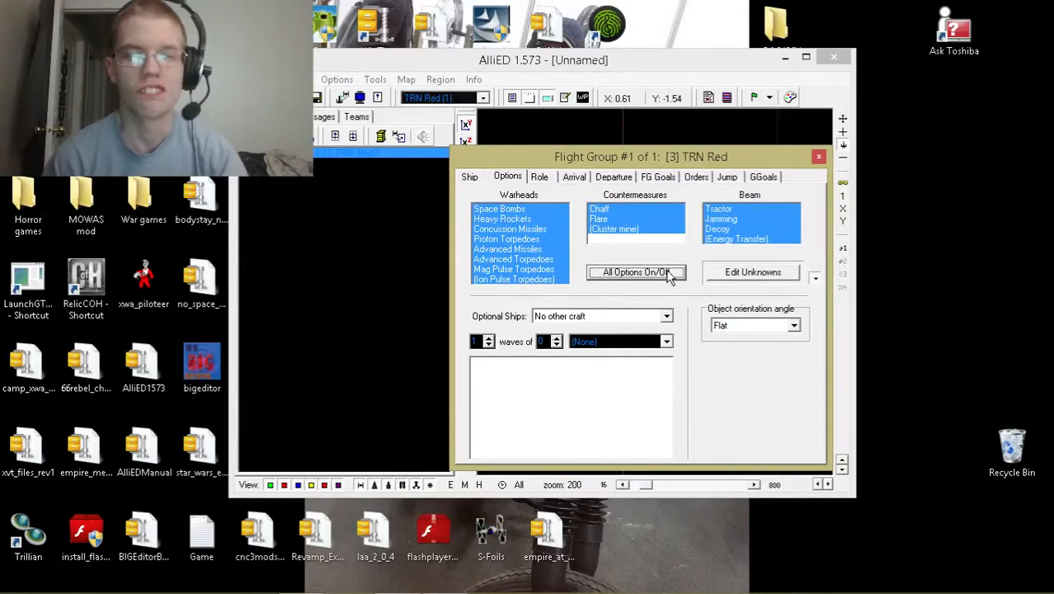
left_click(670, 275)
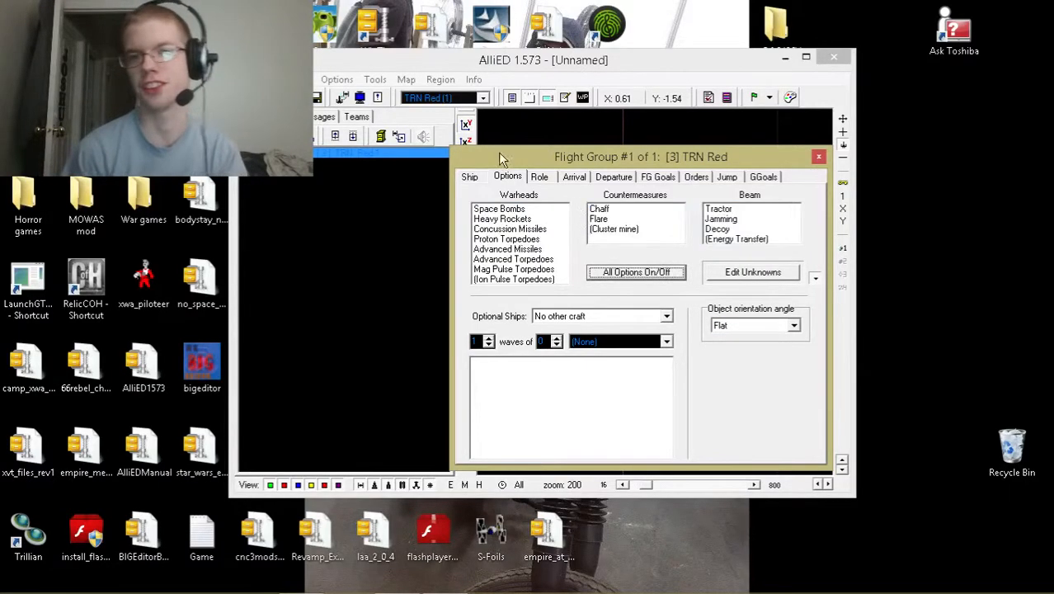
- Try out Space Bombs, Chaff and Decoy as the Red flight group's optional loadout, then deselect all three
left_click(492, 211)
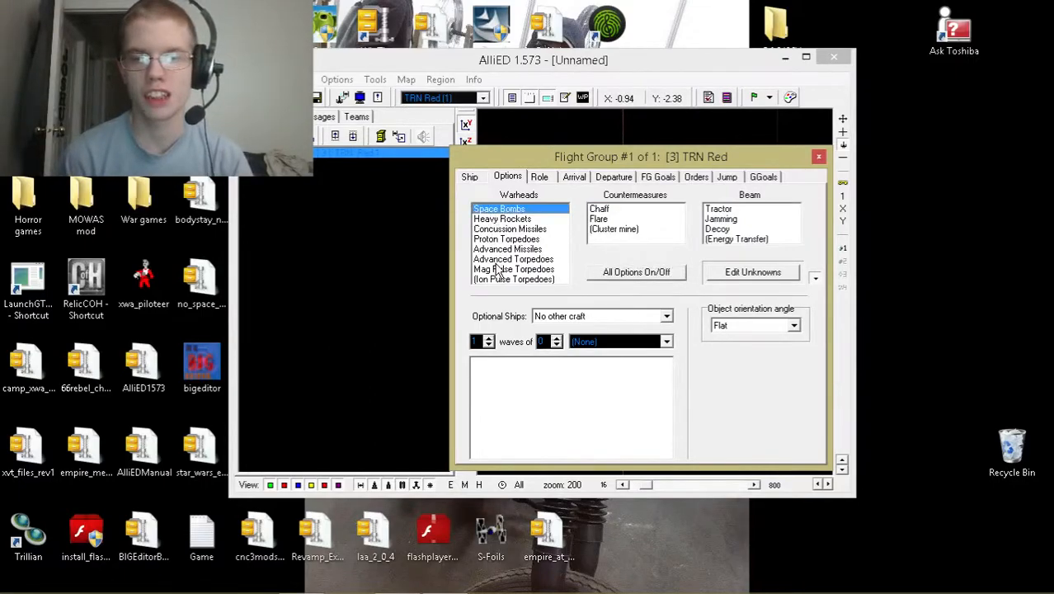
left_click(640, 209)
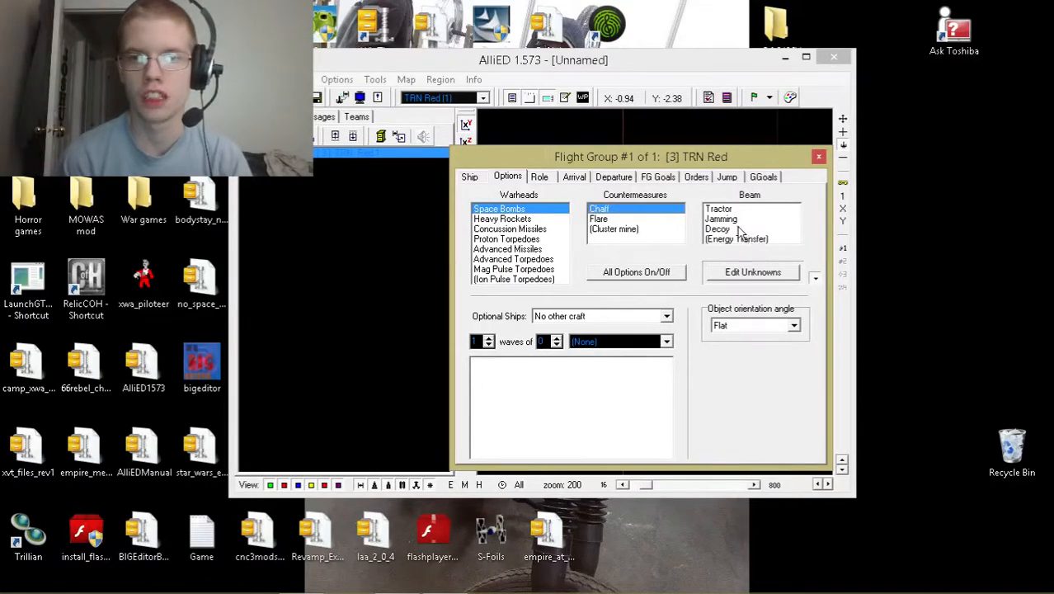
left_click(719, 229)
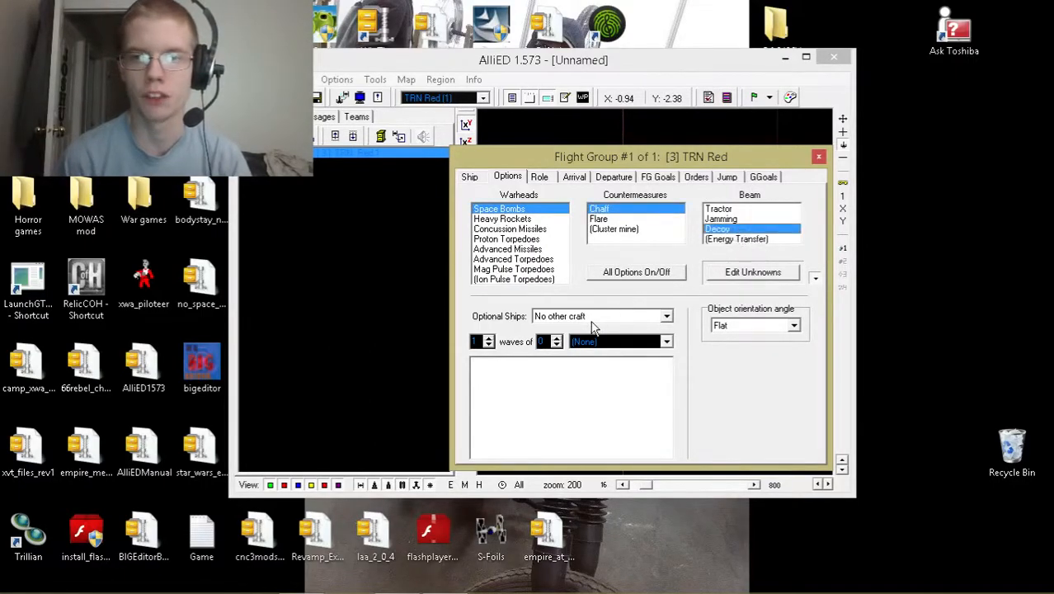
left_click(551, 210)
left_click(638, 210)
left_click(746, 230)
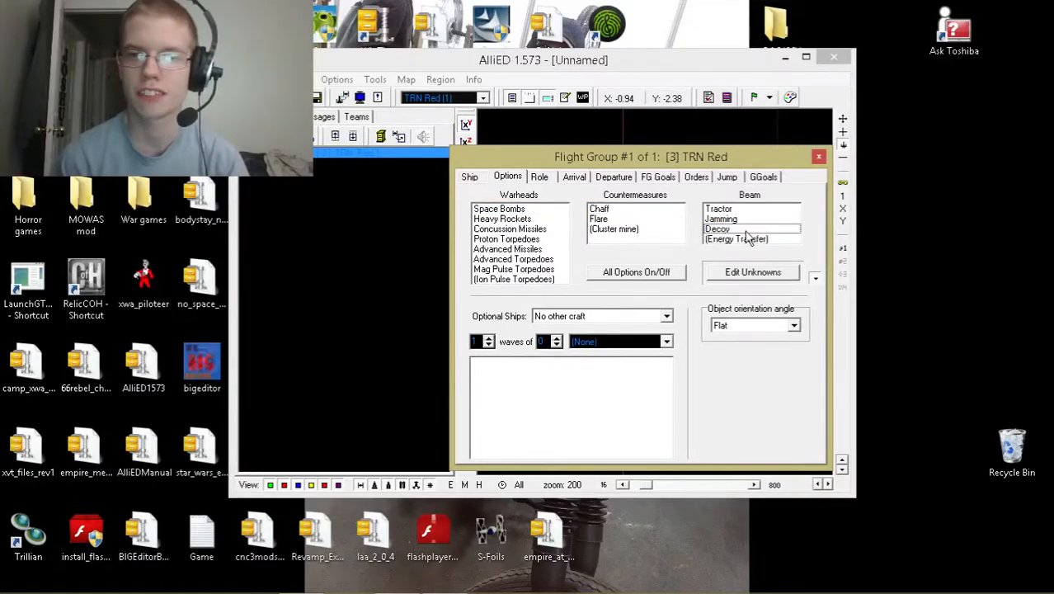
- Assign and enable Reload Craft as the Red flight group's first tactical role, and set its pilot voice to RP2
left_click(540, 178)
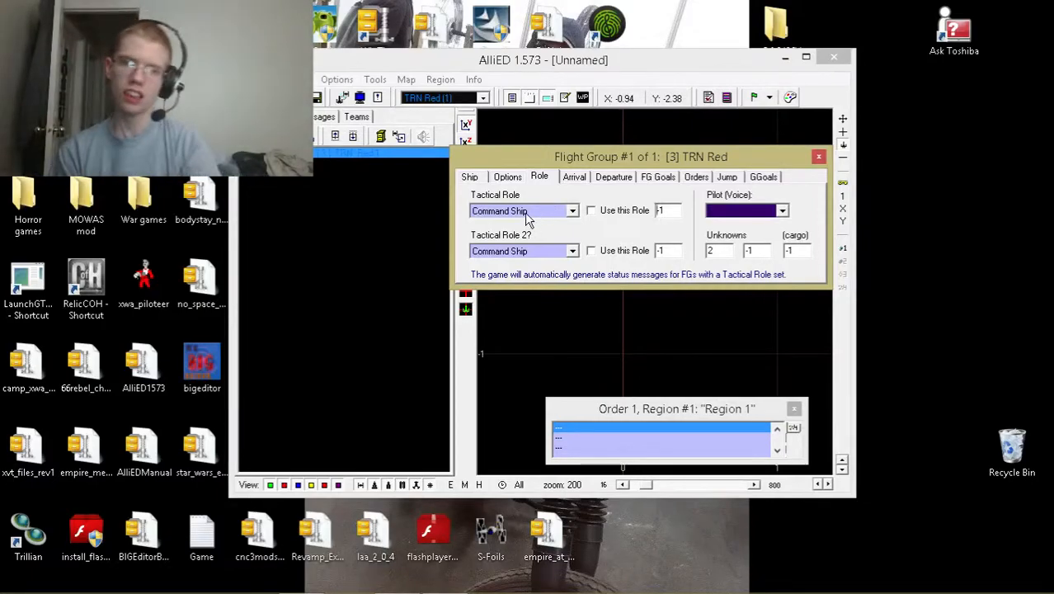
left_click(528, 215)
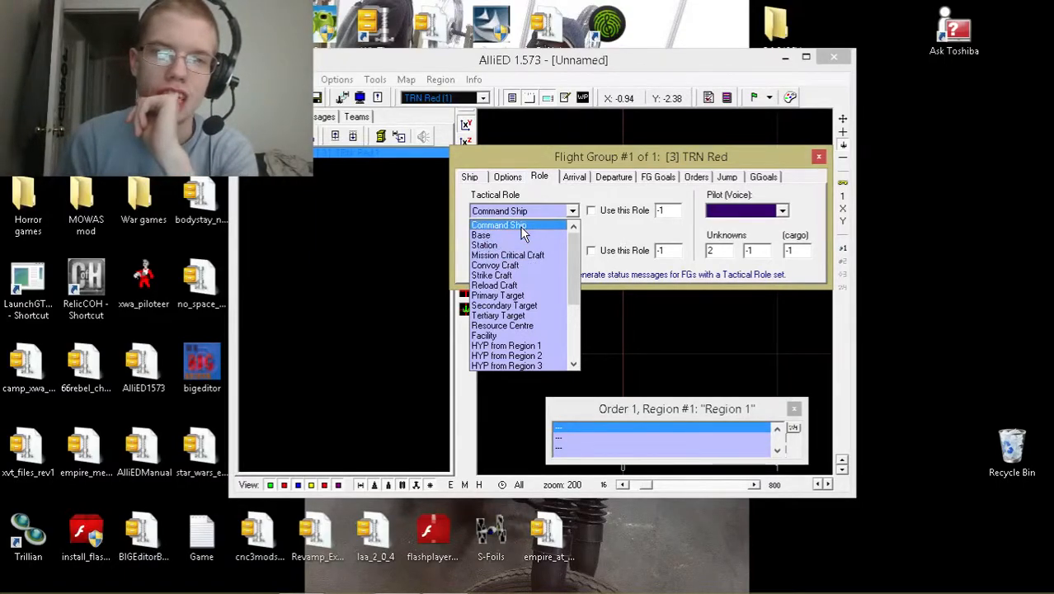
left_click(523, 285)
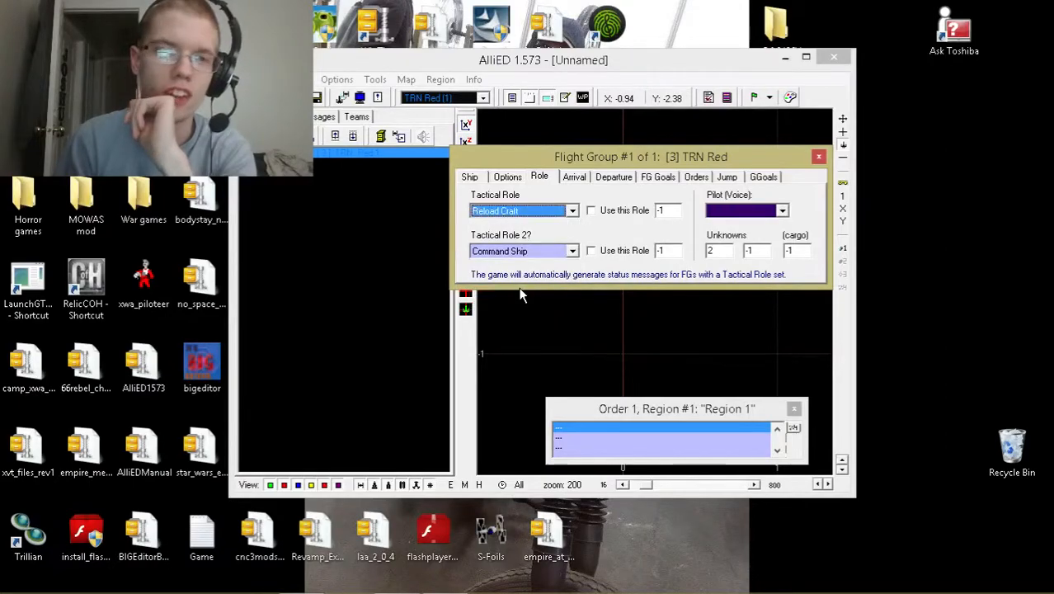
left_click(587, 212)
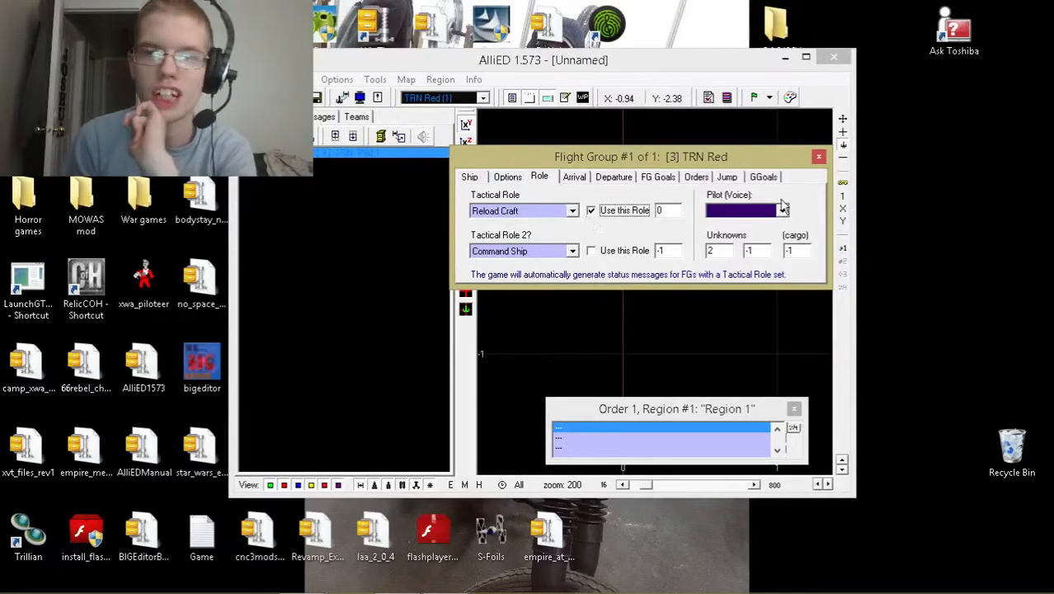
left_click(782, 211)
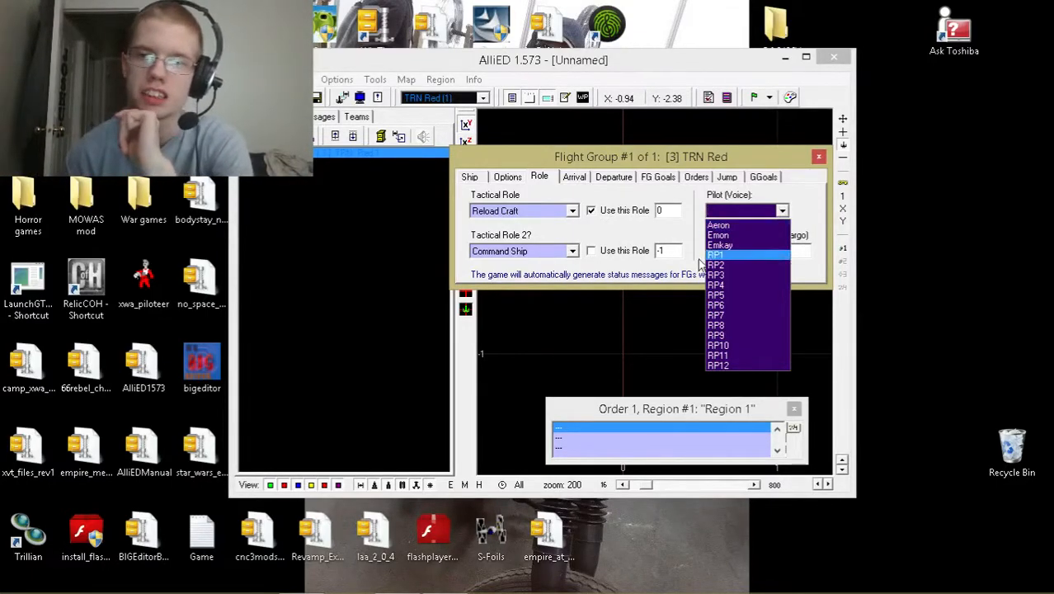
left_click(744, 267)
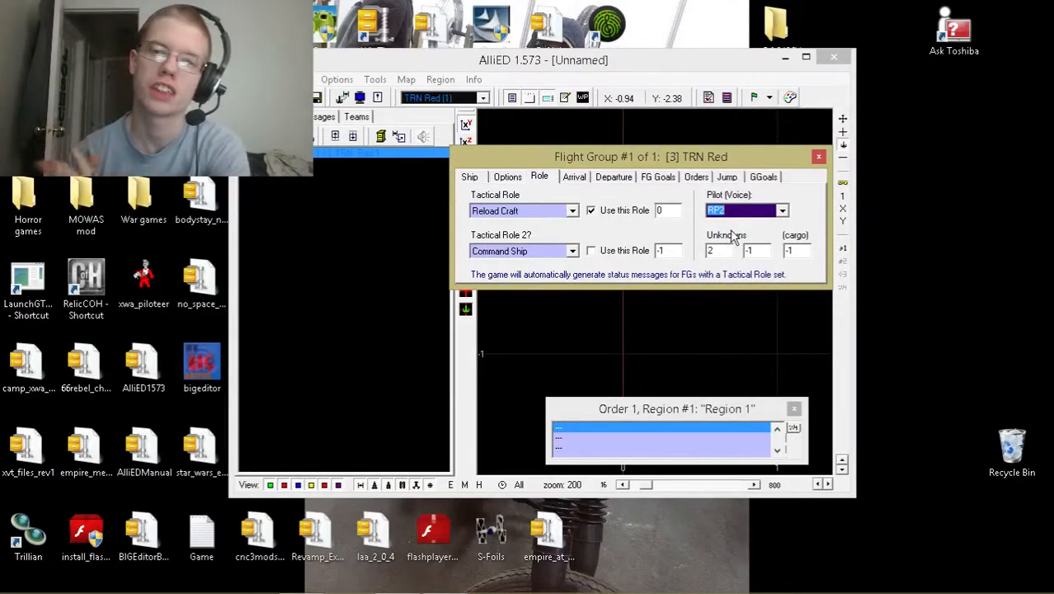
- Make the Red flight group's first arrival condition refer to 100% of flight group TRN Red (1)
left_click(571, 178)
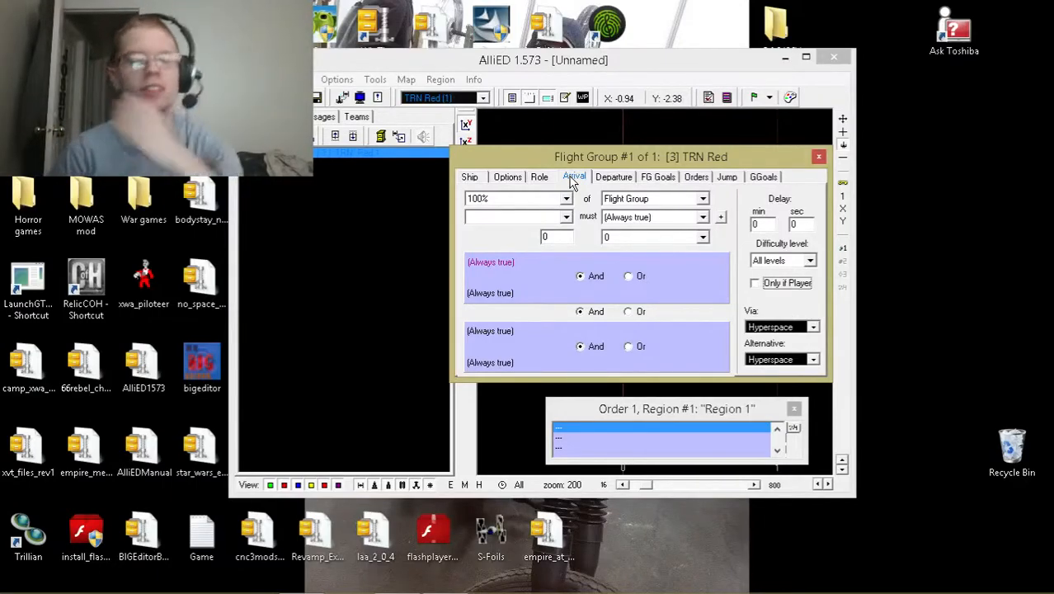
left_click(546, 200)
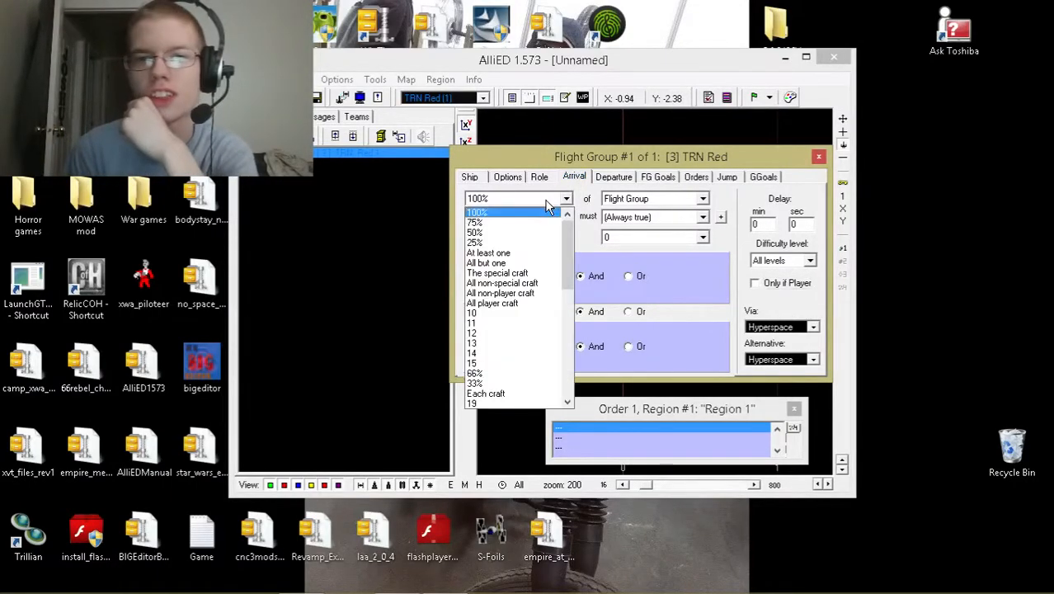
left_click(546, 203)
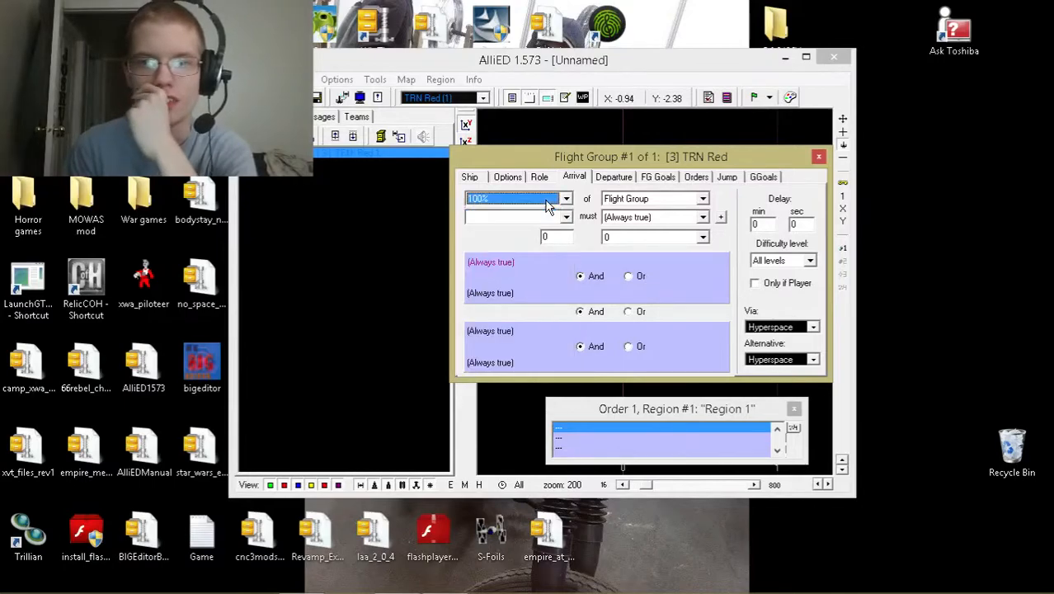
left_click(524, 216)
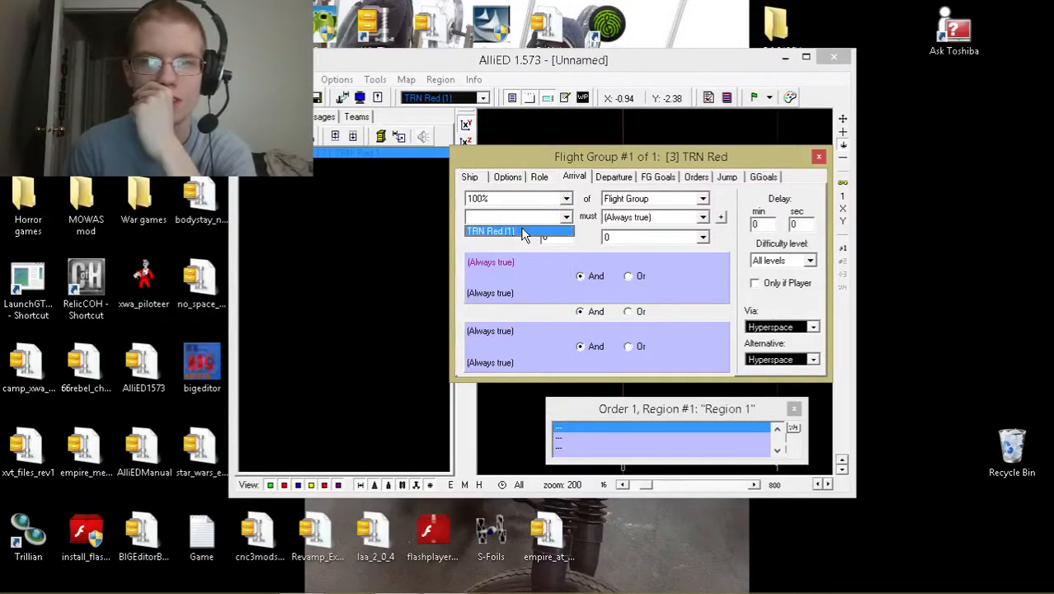
left_click(521, 231)
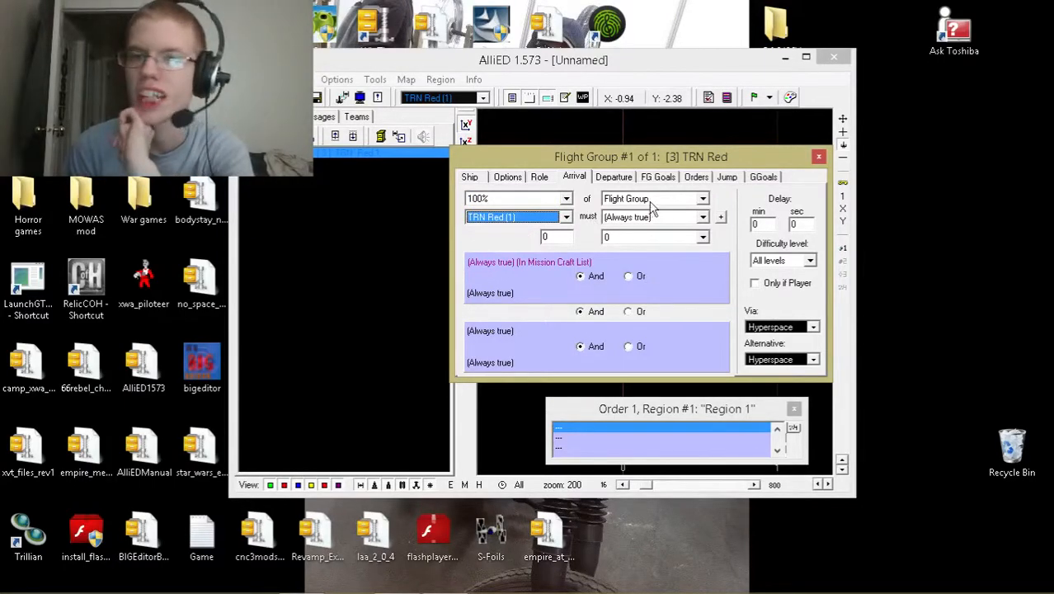
- Look through the amount and subject type choices for the arrival condition, keeping 100% and Flight Group
left_click(518, 200)
scroll(493, 317, "down", 8)
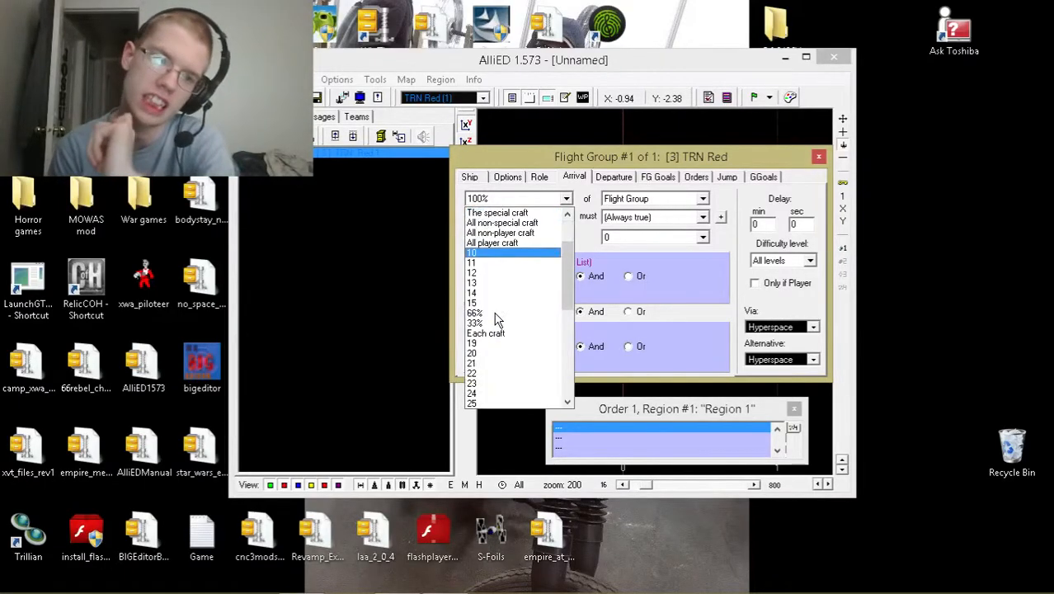
scroll(495, 325, "up", 8)
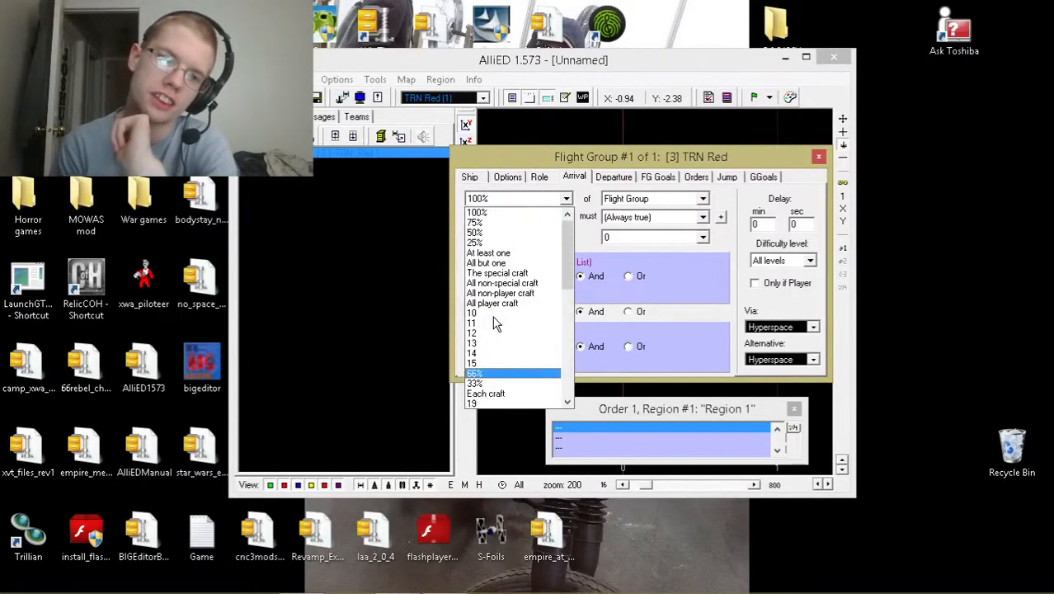
left_click(518, 216)
scroll(666, 231, "down", 3)
scroll(666, 231, "up", 4)
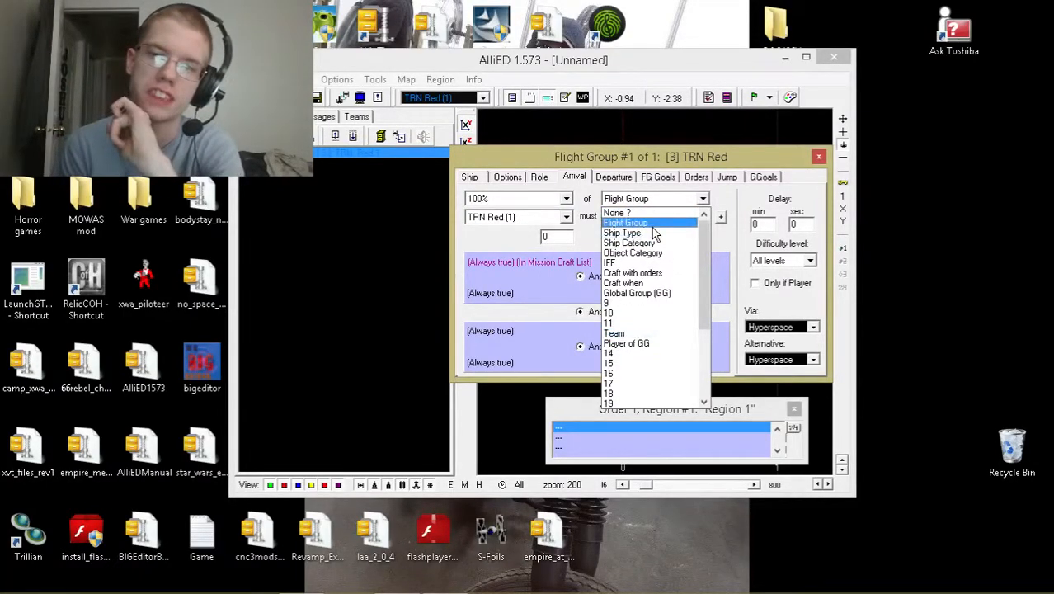
left_click(653, 224)
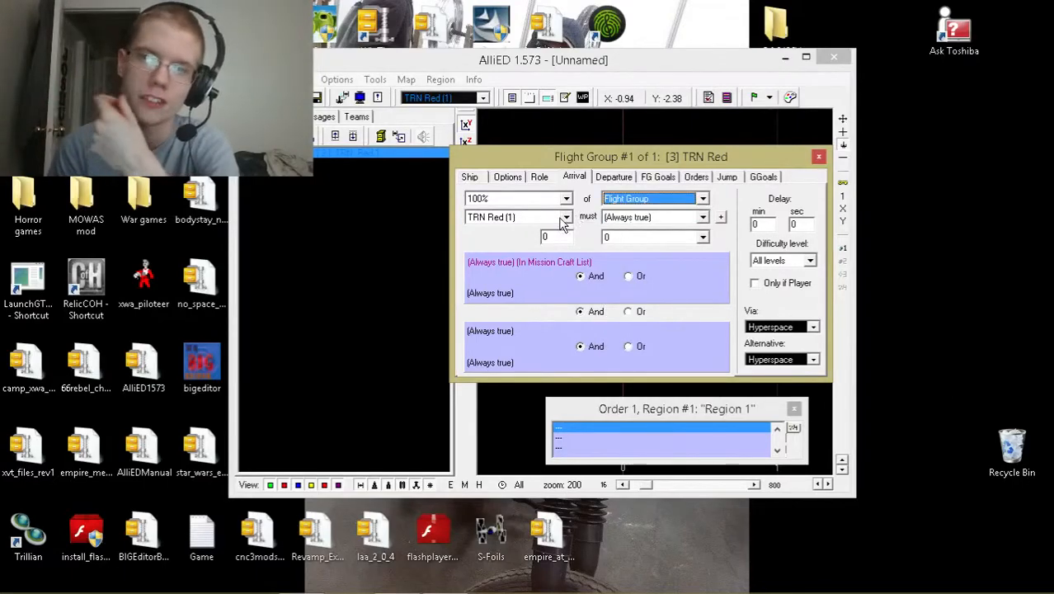
left_click(619, 202)
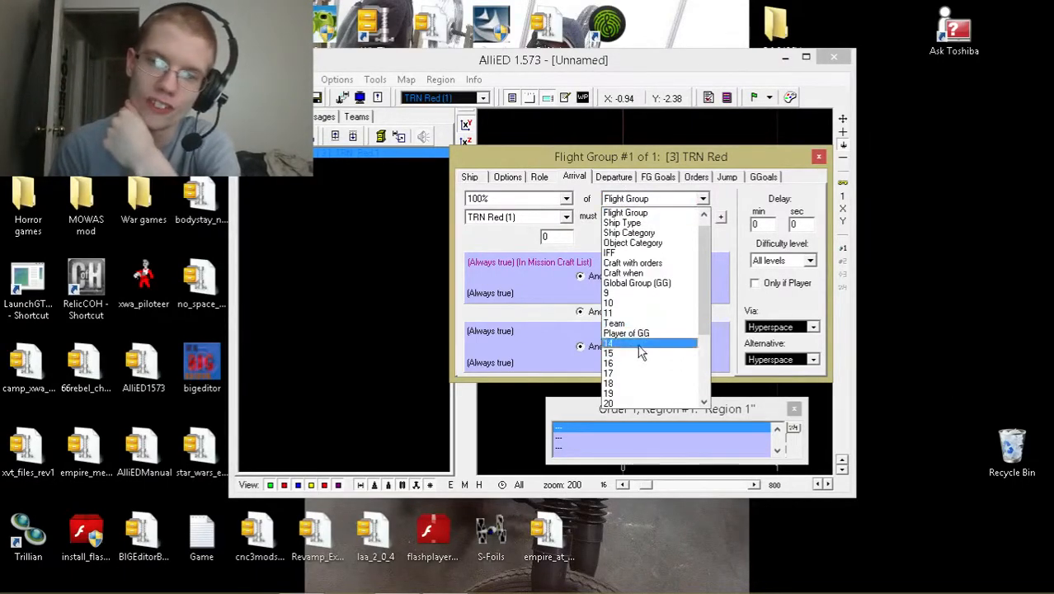
scroll(660, 345, "down", 3)
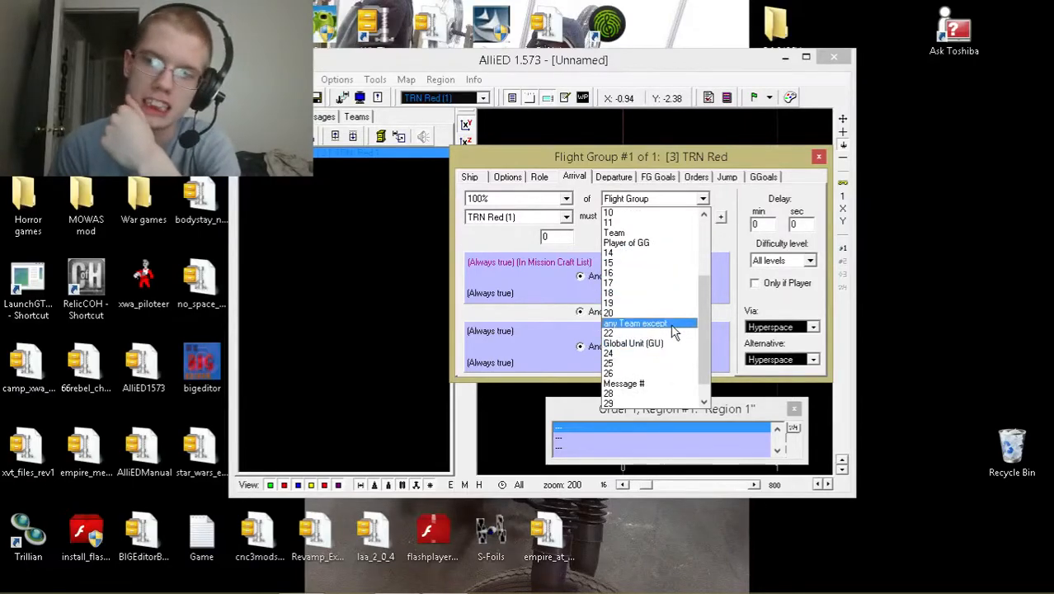
scroll(641, 386, "up", 3)
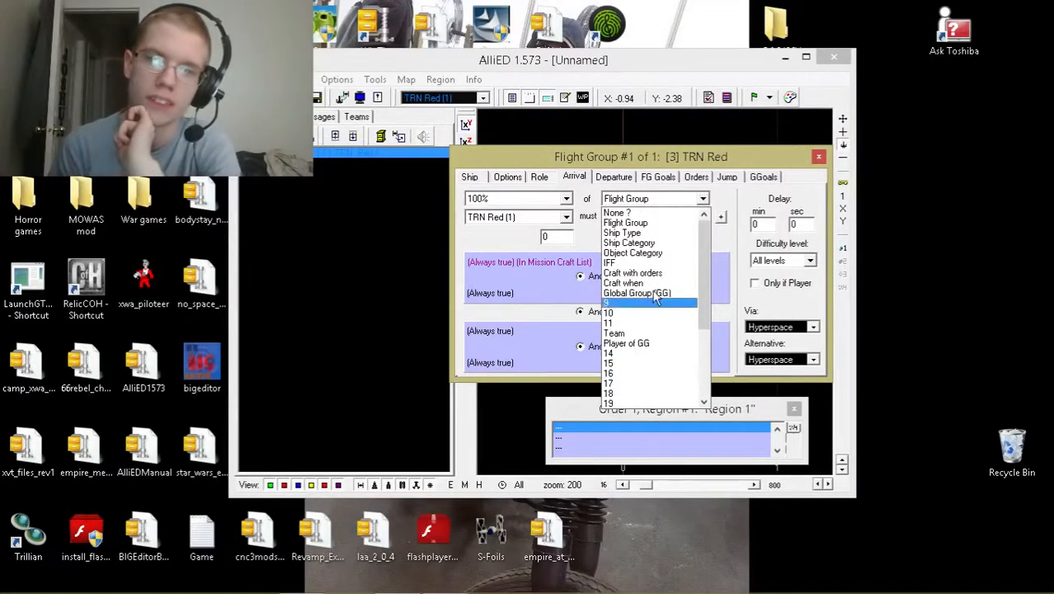
left_click(623, 225)
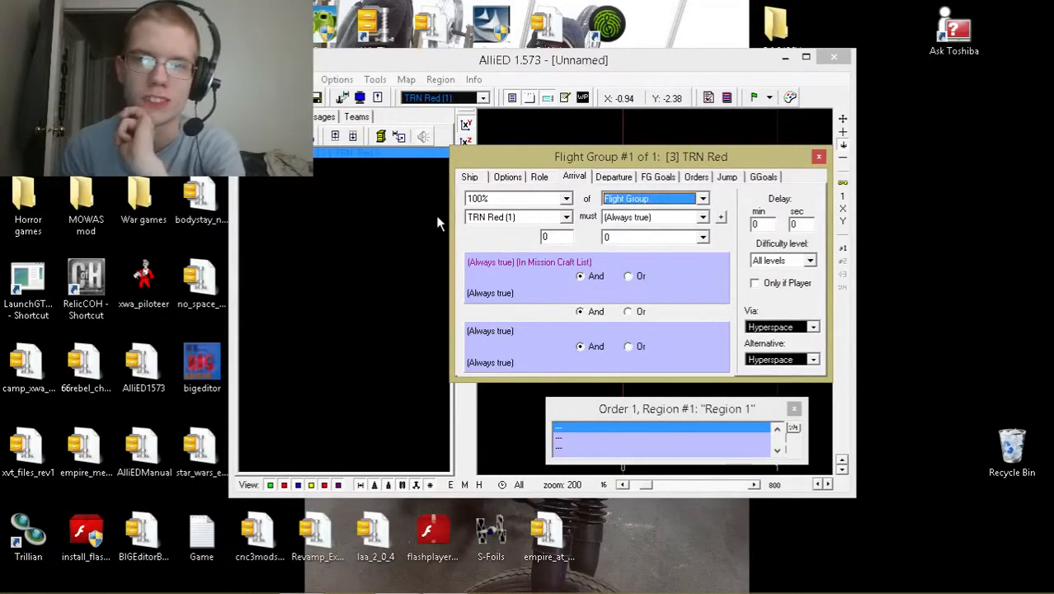
- Set the Red flight group's first arrival condition to "arrive in Region #" with region number 1
left_click(644, 219)
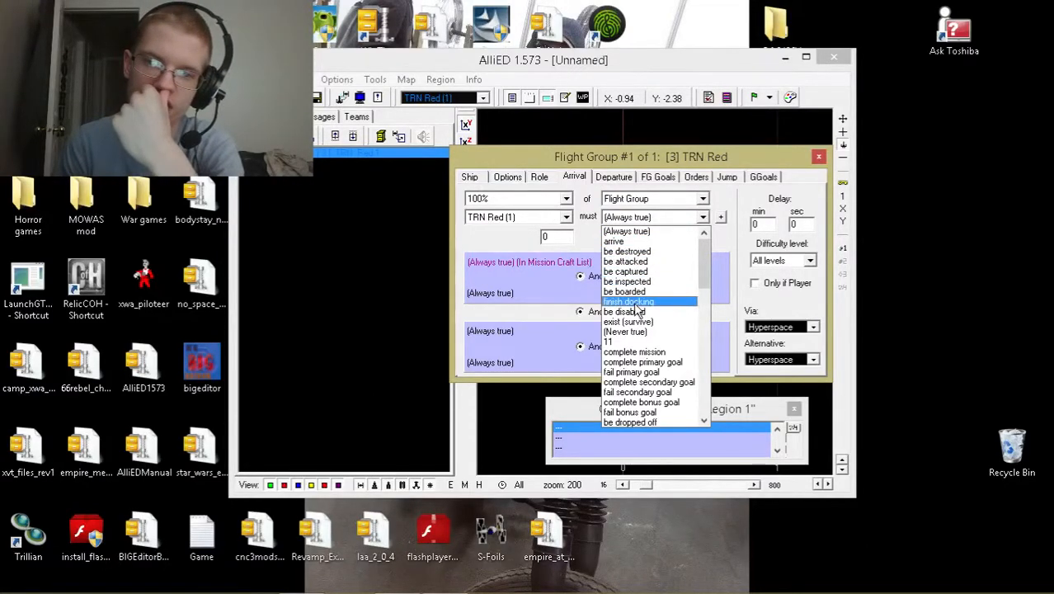
scroll(635, 302, "down", 10)
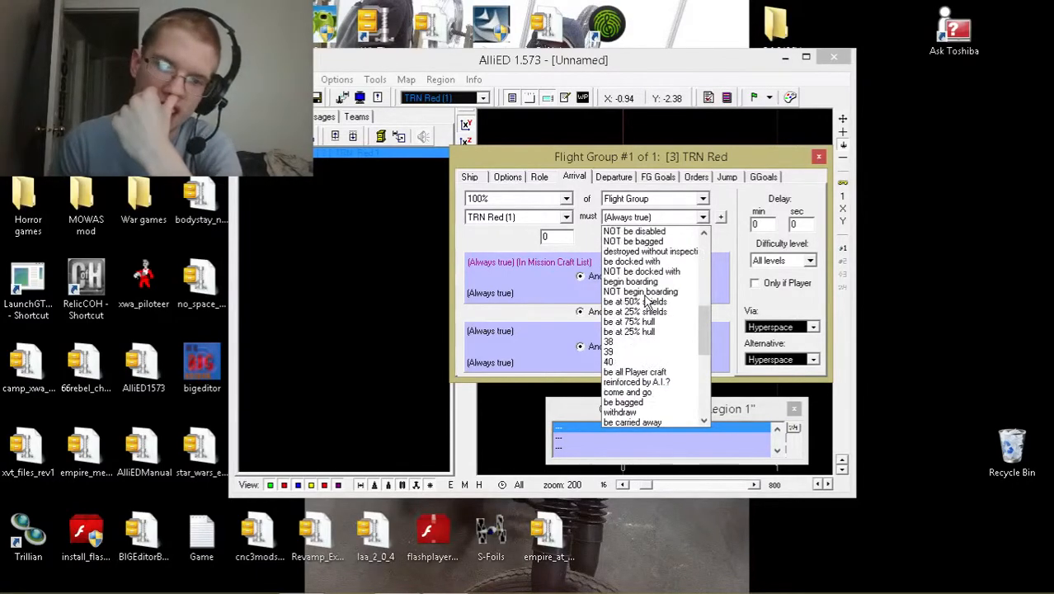
scroll(647, 307, "up", 3)
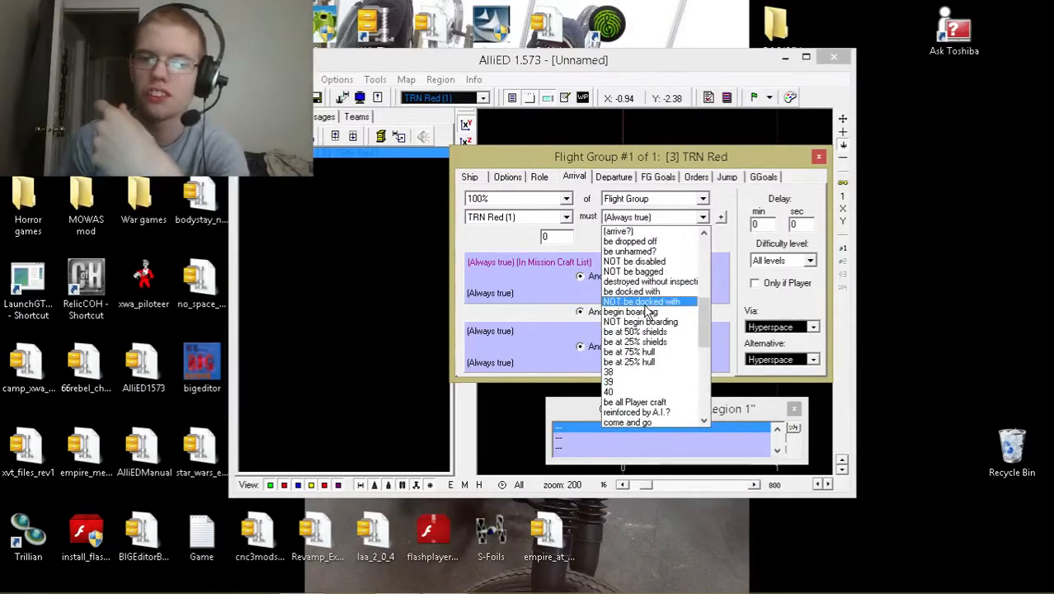
scroll(646, 388, "down", 5)
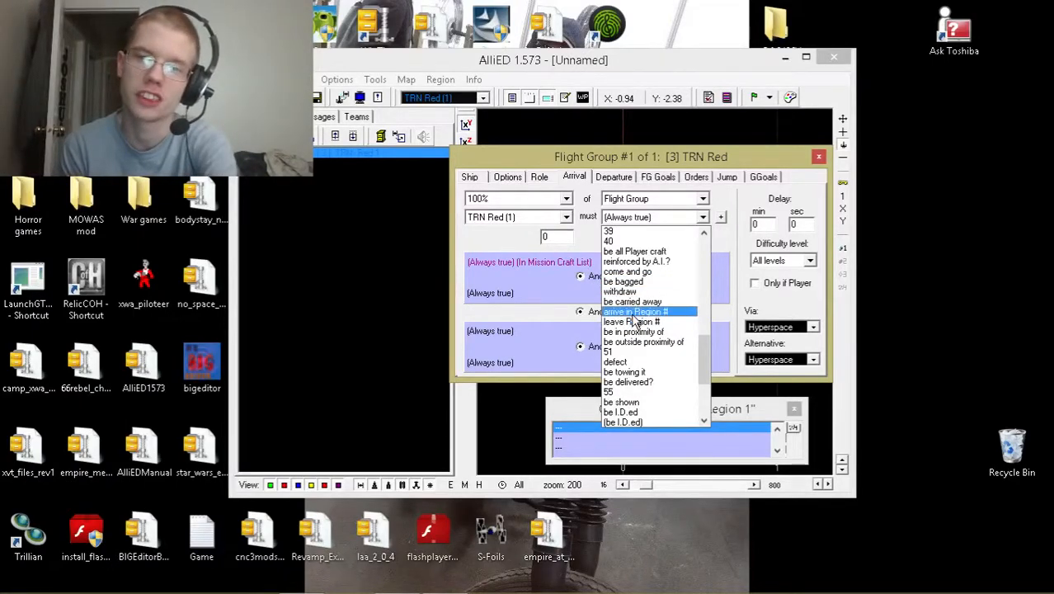
left_click(637, 311)
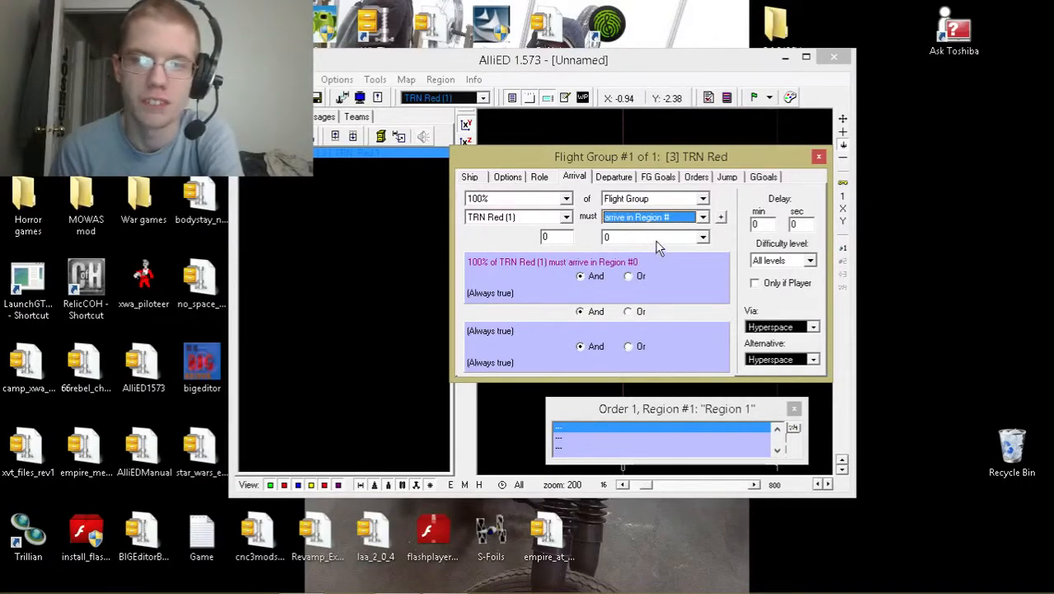
left_click(648, 239)
left_click(632, 262)
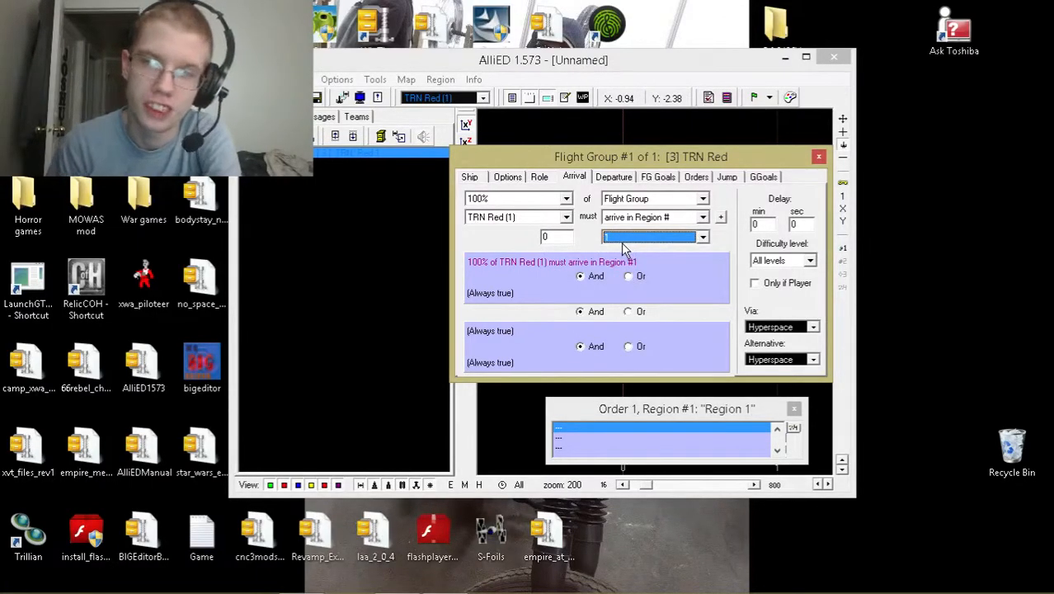
left_click(650, 237)
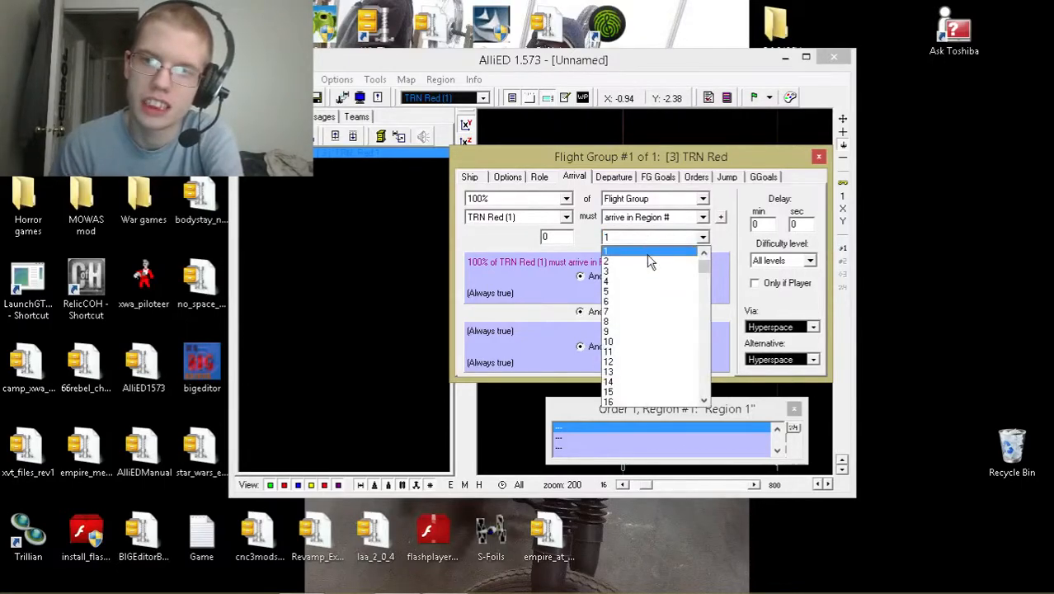
left_click(647, 247)
key("Down")
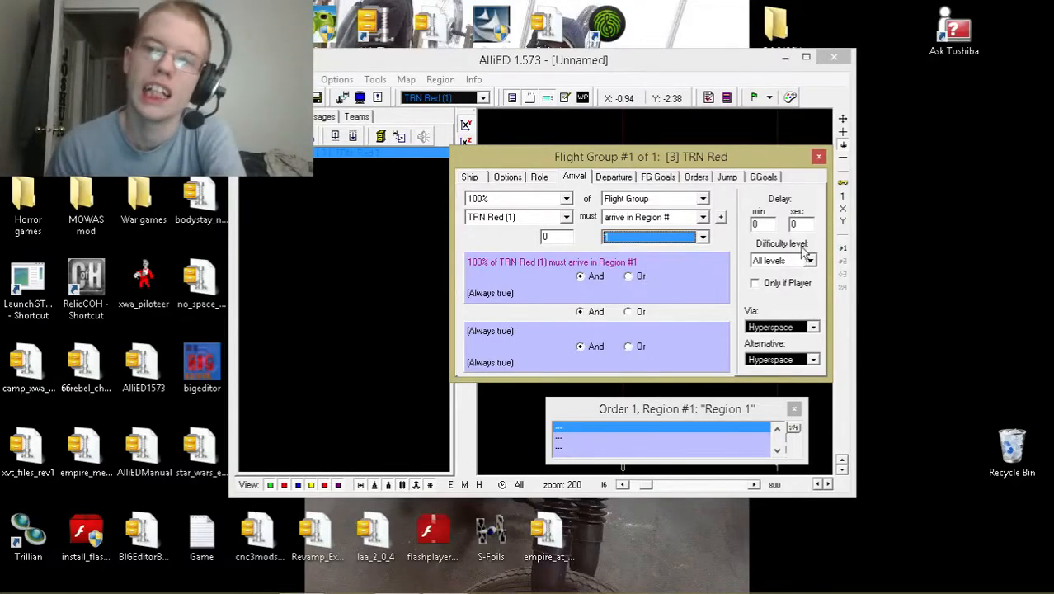
- Look at the Red flight group's arrival delay and the choices for its primary arrival method, keeping Hyperspace
left_click(795, 221)
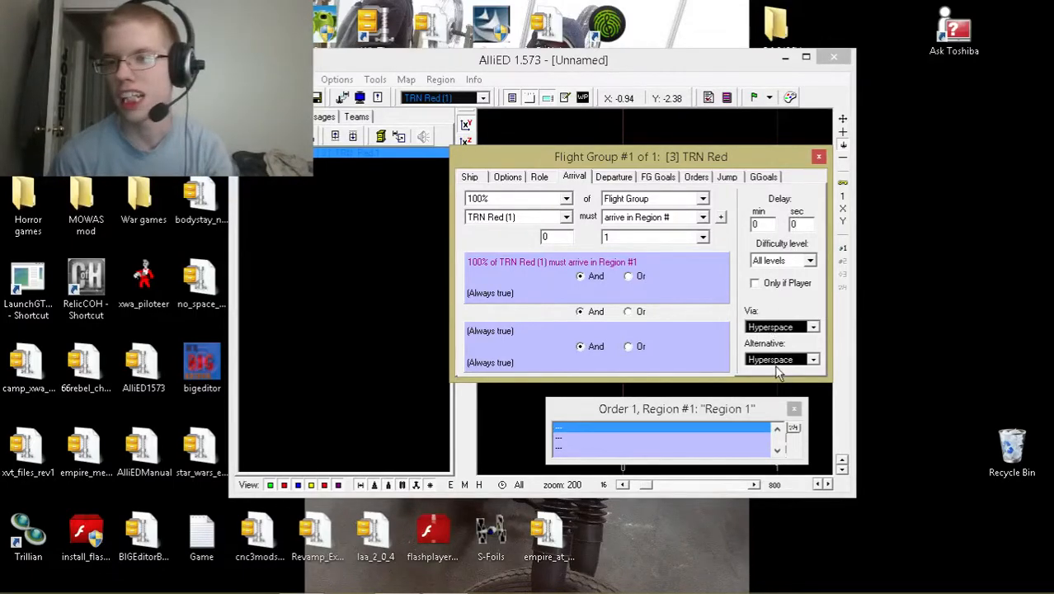
left_click(784, 327)
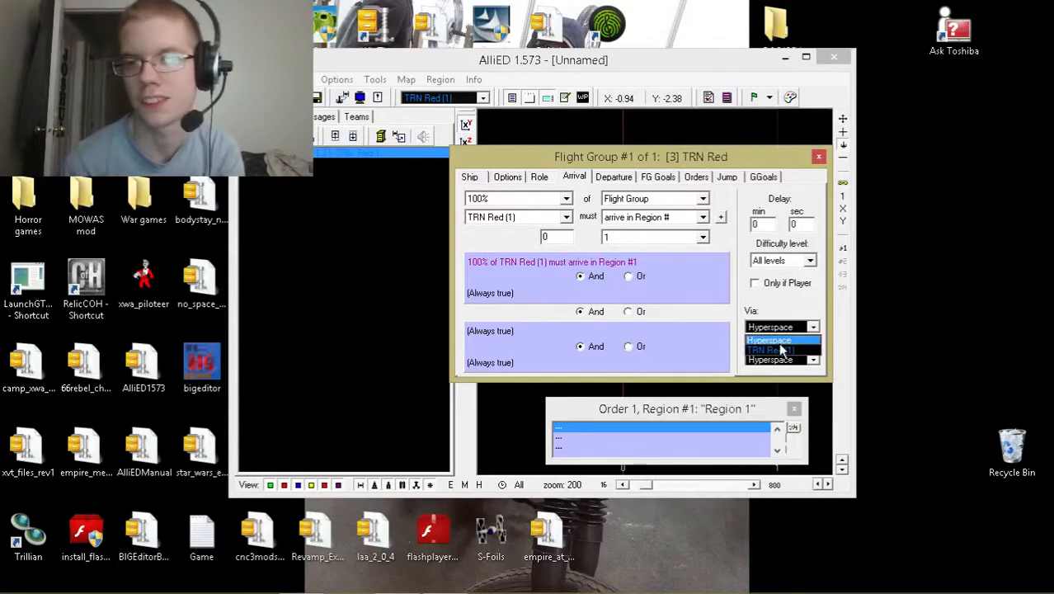
left_click(780, 329)
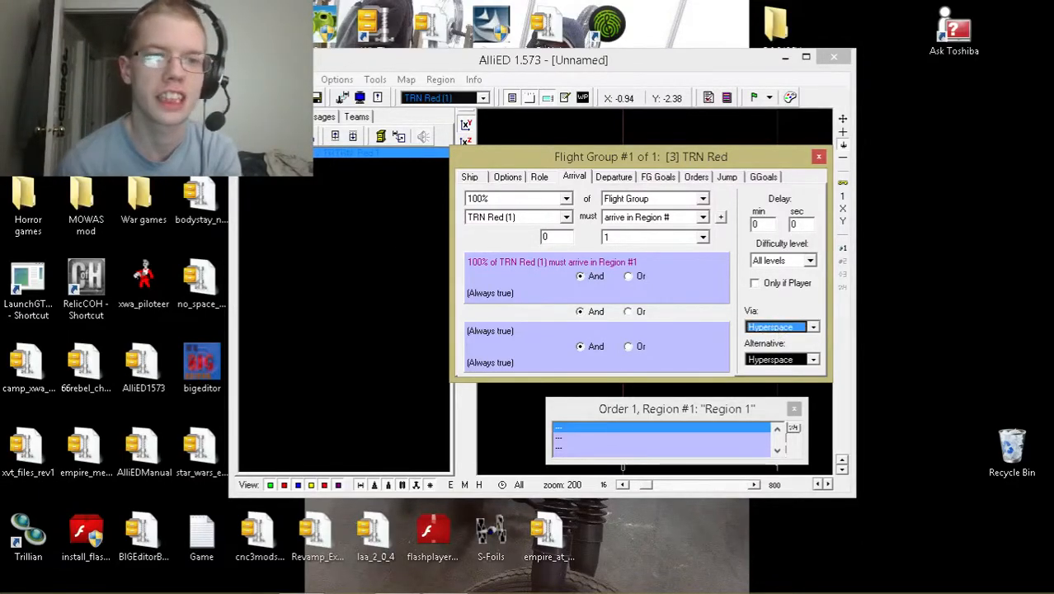
- Add a second flight group, set its craft to Dreadnaught and name it Rogue
left_click(246, 137)
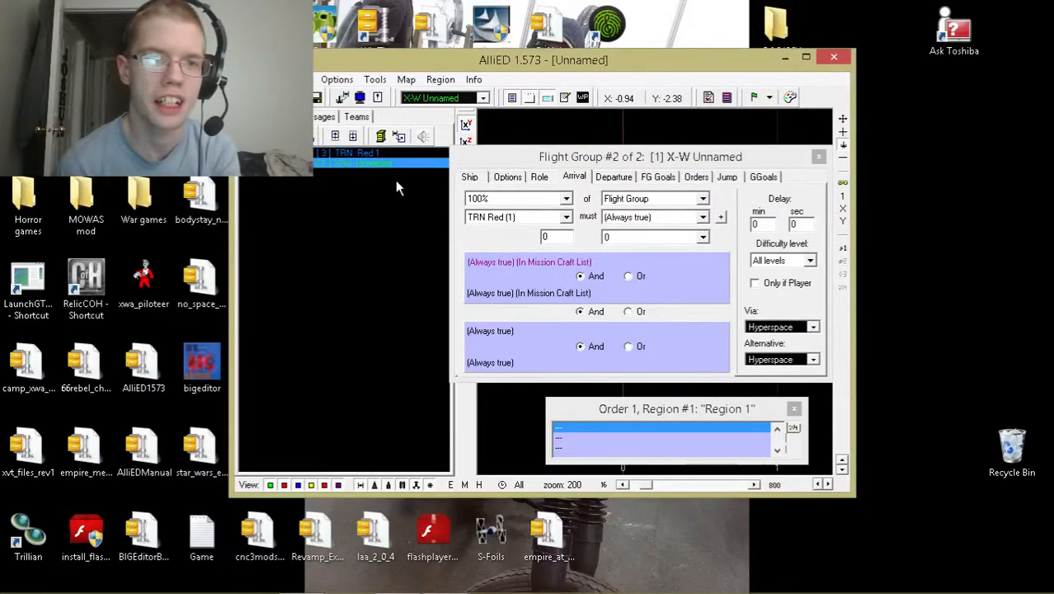
left_click(471, 177)
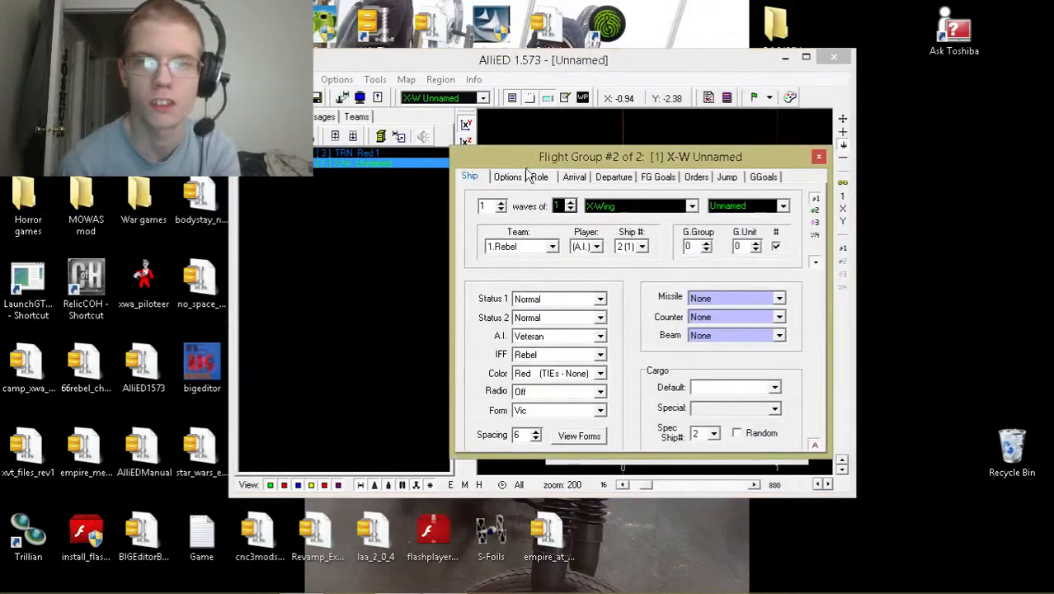
left_click(624, 206)
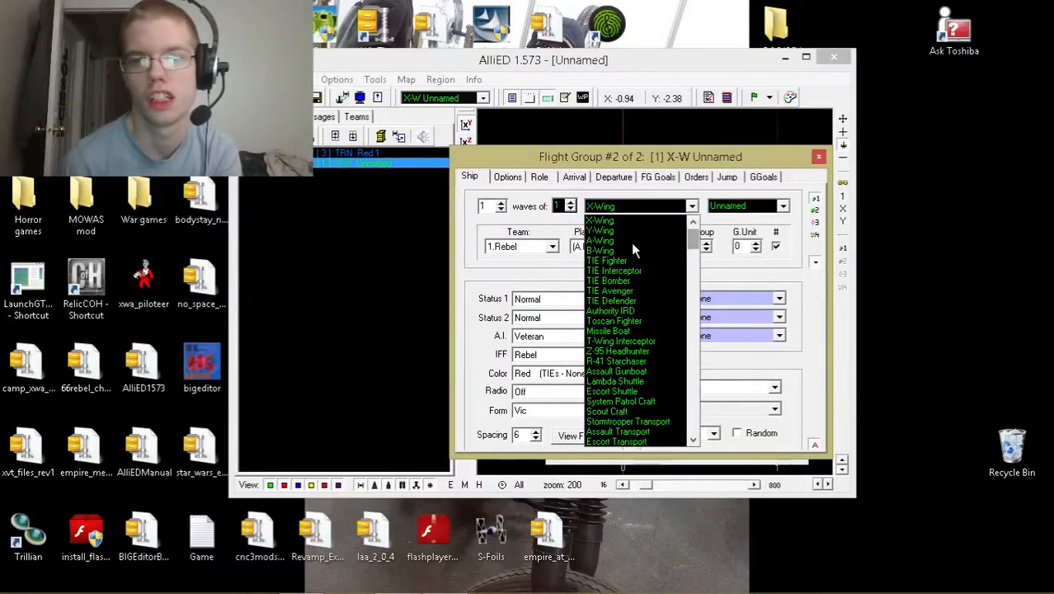
scroll(640, 326, "down", 13)
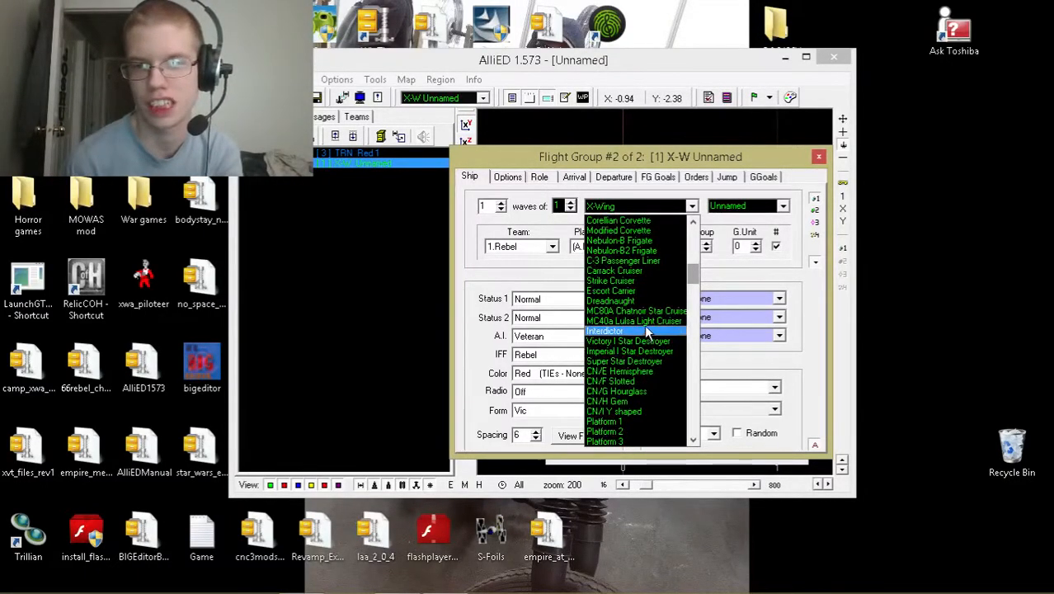
left_click(644, 299)
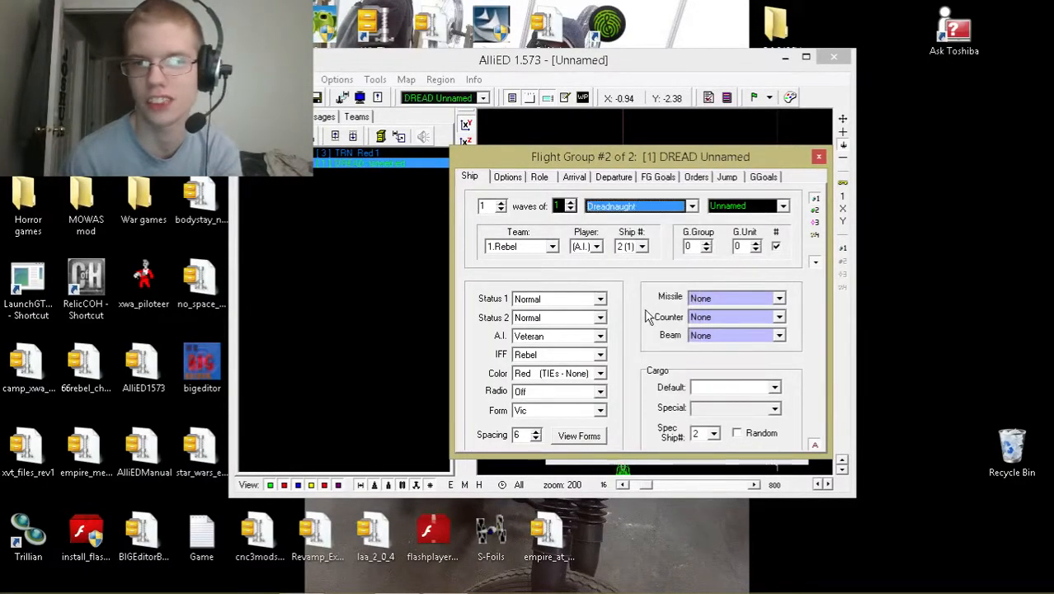
left_click(782, 205)
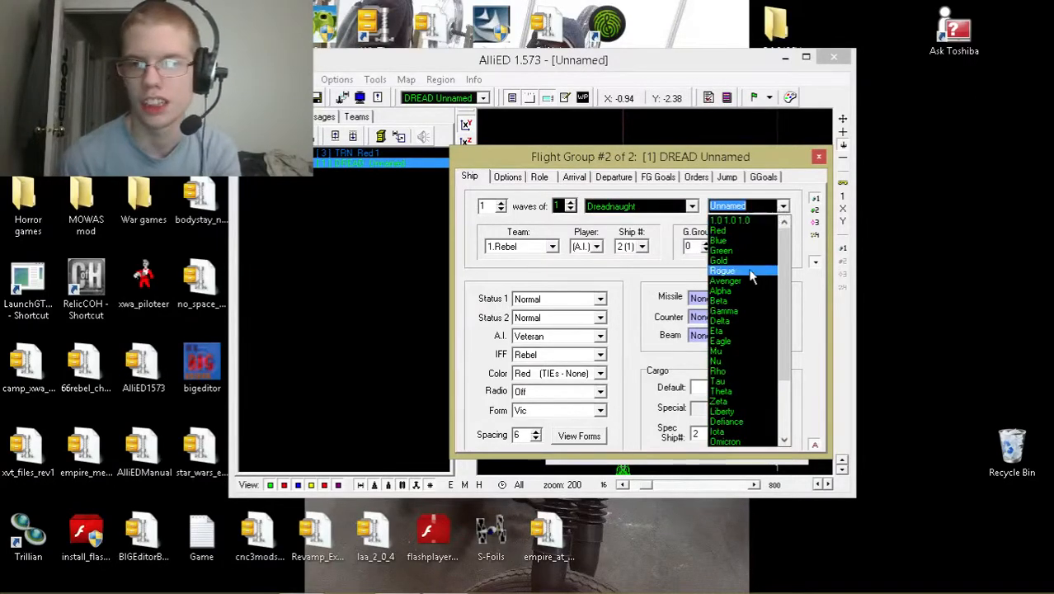
left_click(749, 275)
- Try out other IFF options for the Rogue Dreadnaught, including Blue and Imperial, then return it to Rebel
left_click(574, 177)
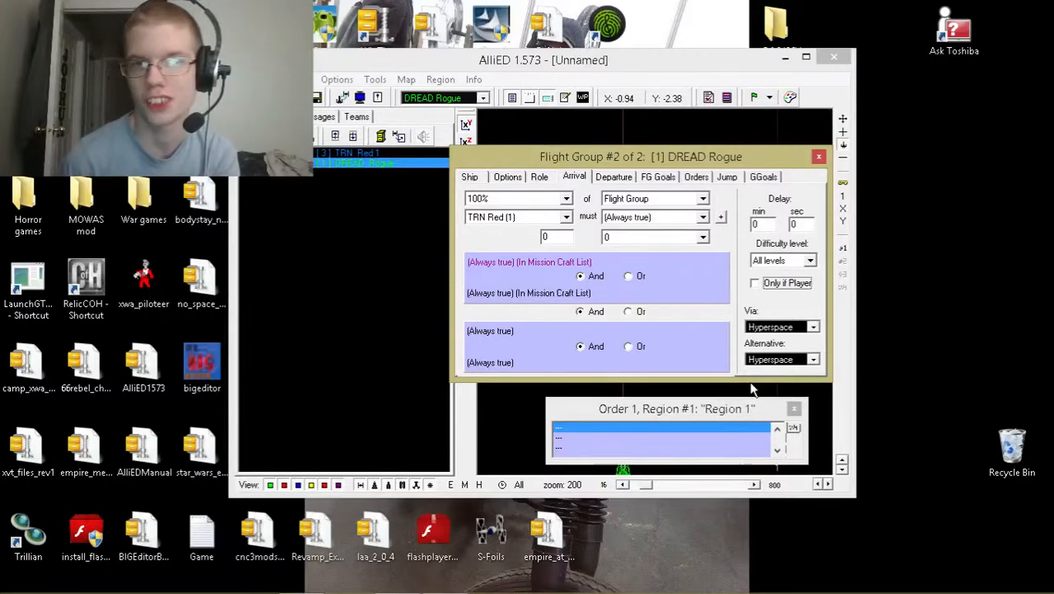
left_click(470, 176)
left_click(528, 355)
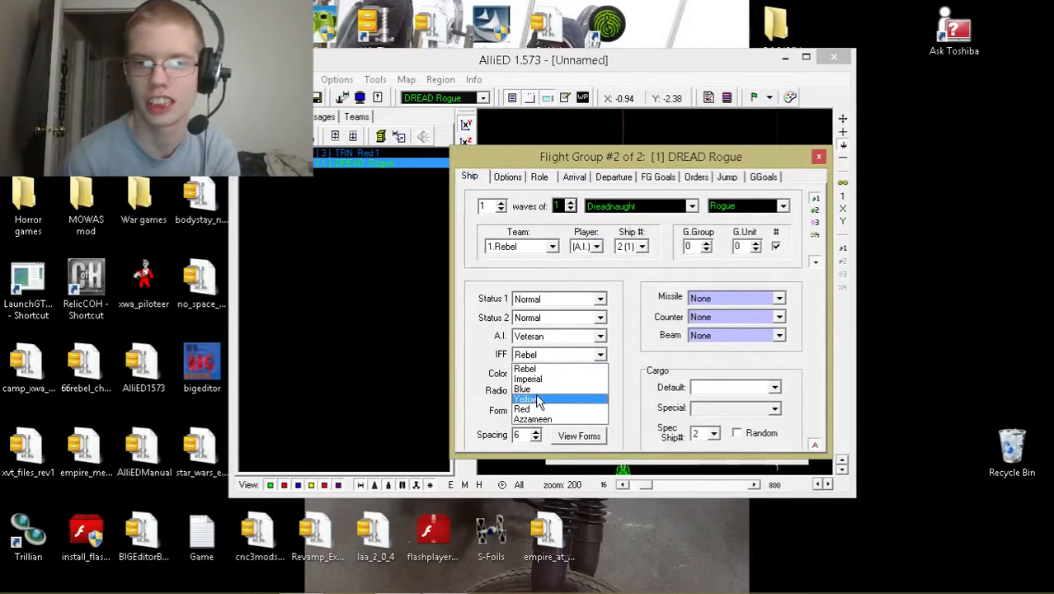
left_click(532, 419)
key("Up")
key("Up")
key("Up")
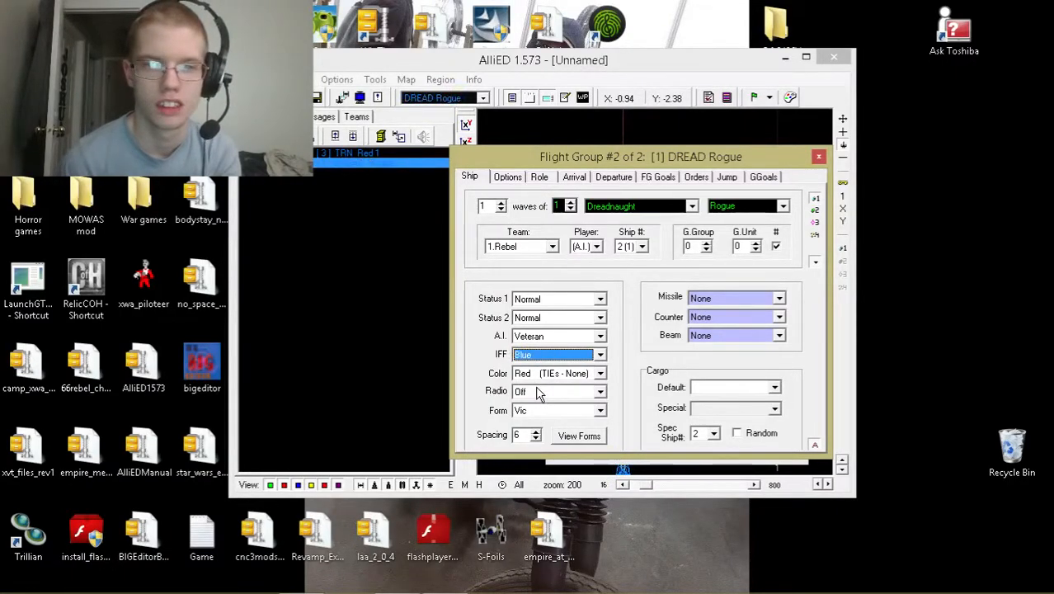
key("Up")
key("Up")
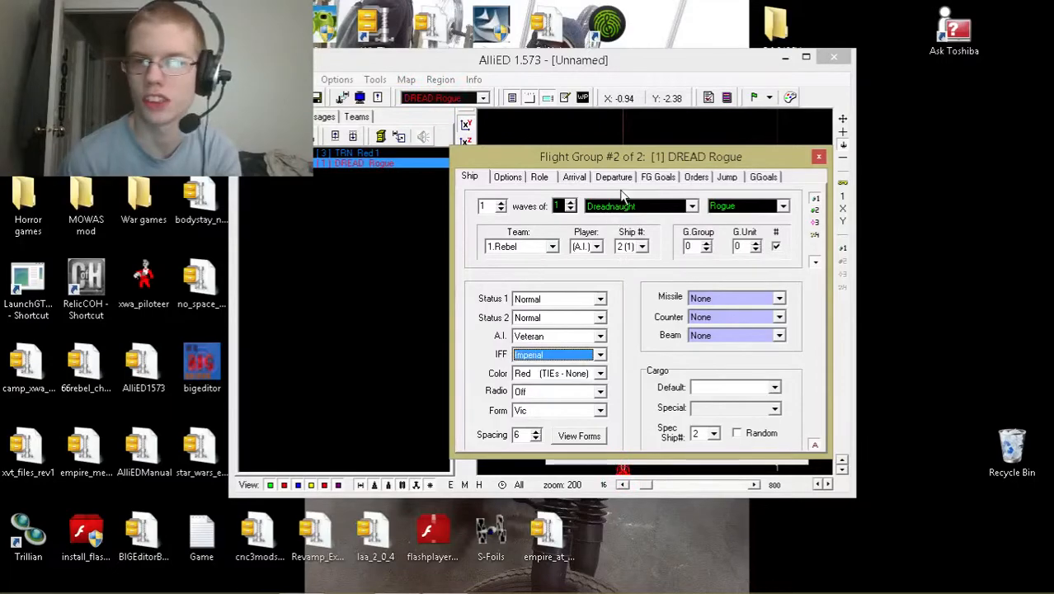
- Make the TRN Red flight group arrive via DREAD Rogue
left_click(575, 176)
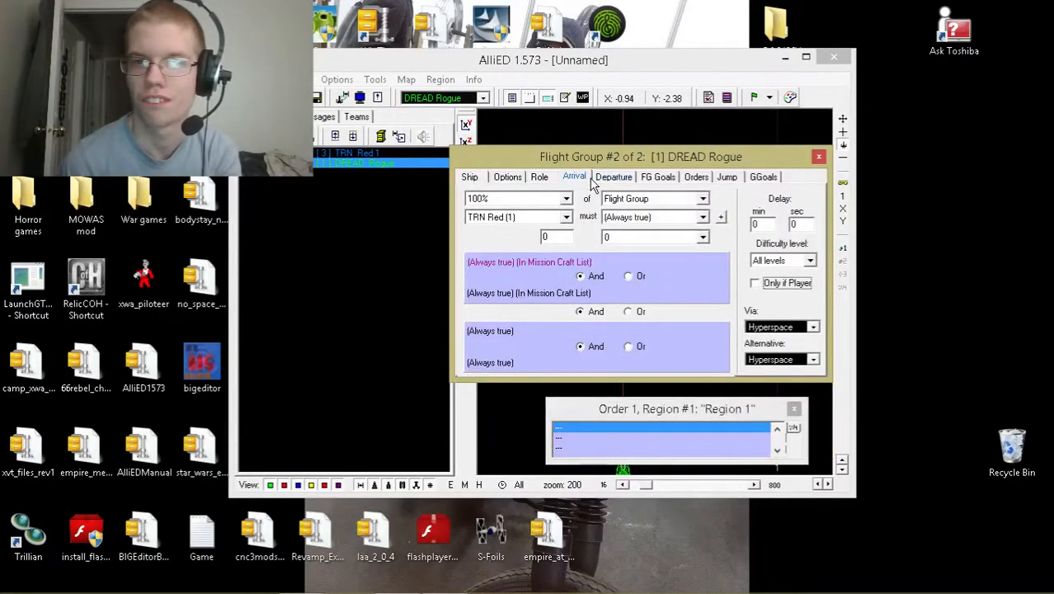
left_click(384, 153)
left_click(681, 164)
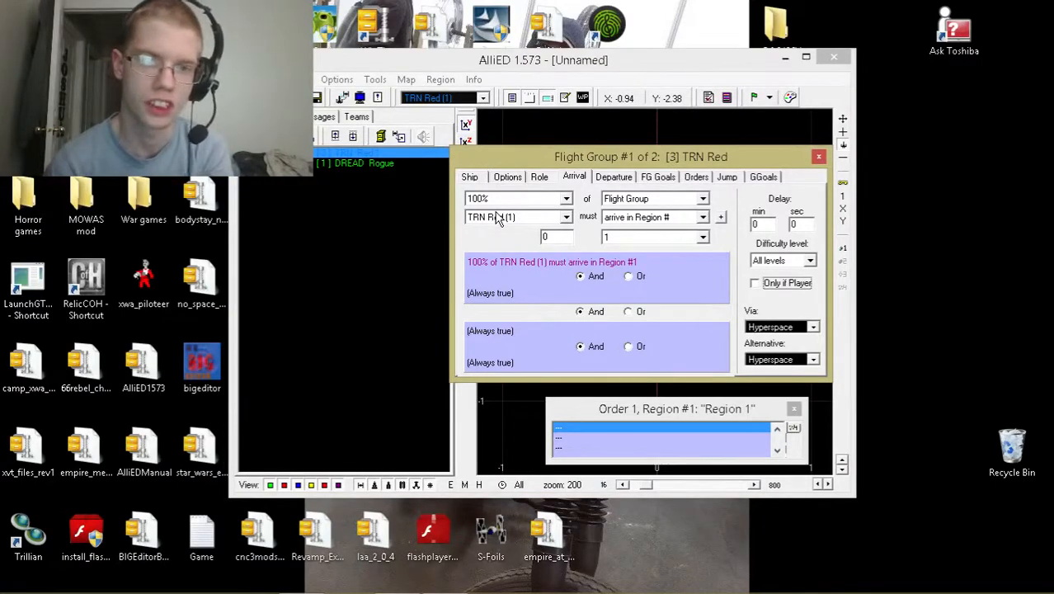
left_click(783, 327)
left_click(791, 368)
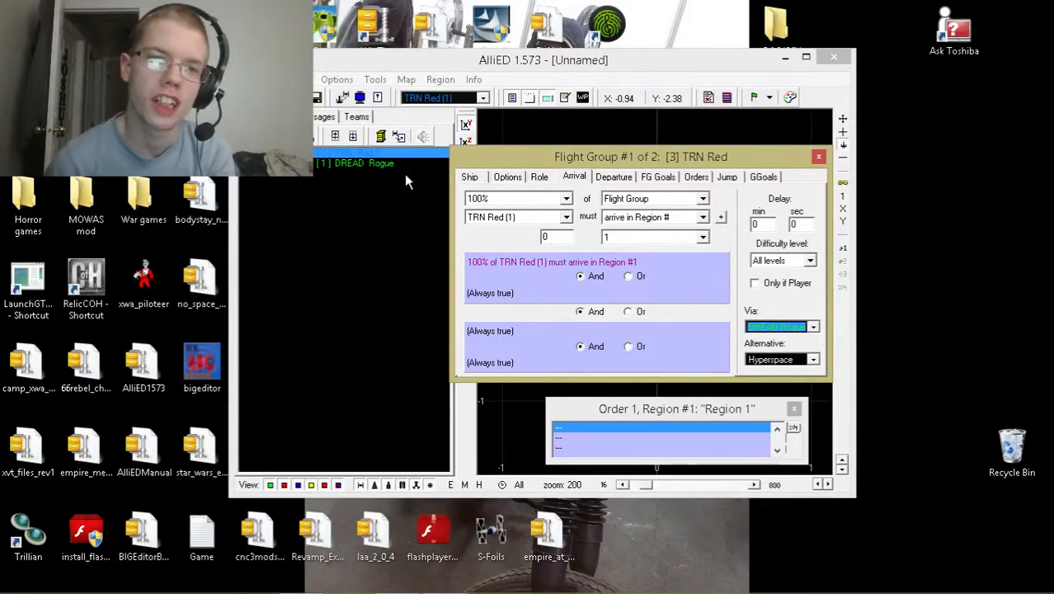
- Give TRN Red a 5-second arrival delay and make its first arrival condition refer to DREAD Rogue
left_click(805, 224)
key("BackSpace")
type("5")
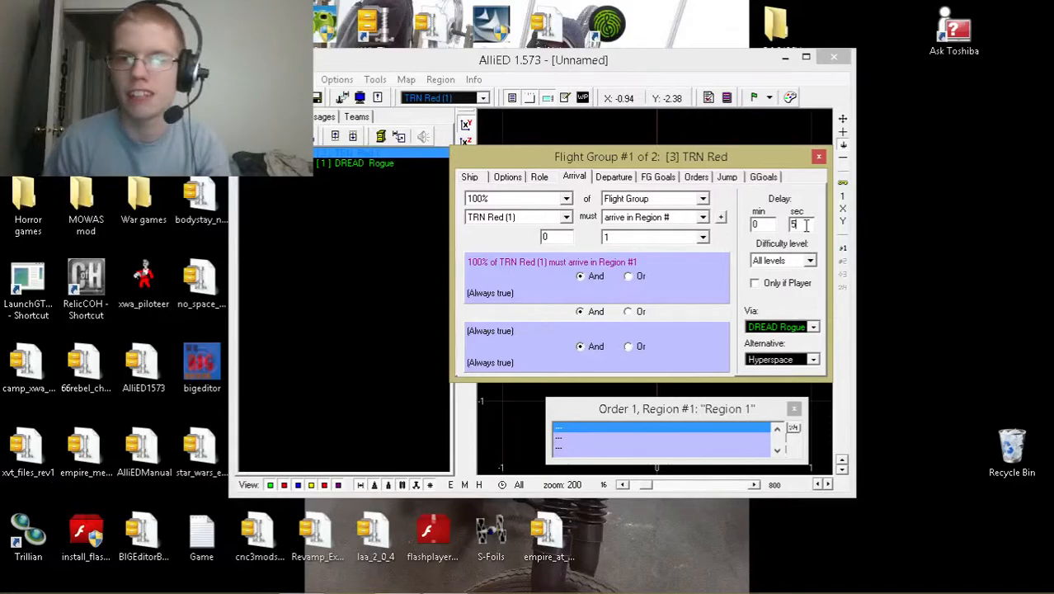
left_click(541, 217)
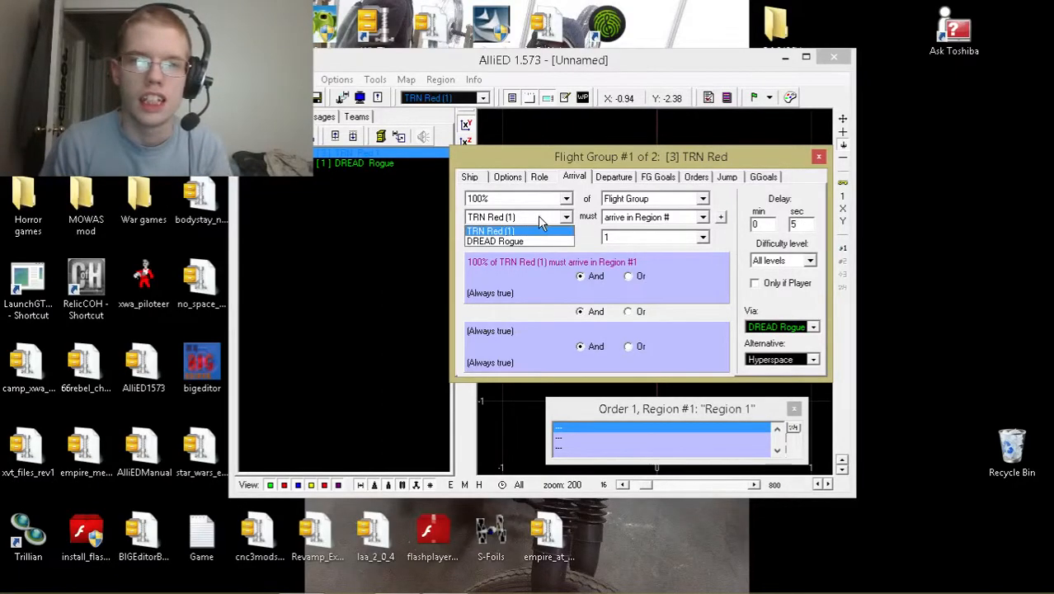
left_click(534, 239)
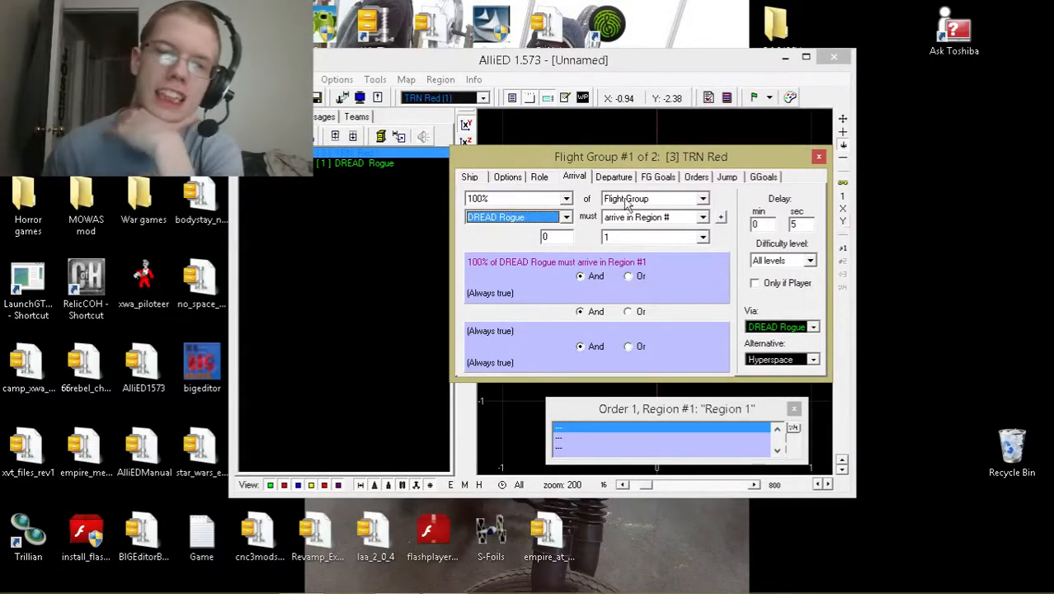
- Make TRN Red's first departure condition refer to flight group DREAD Rogue
left_click(611, 177)
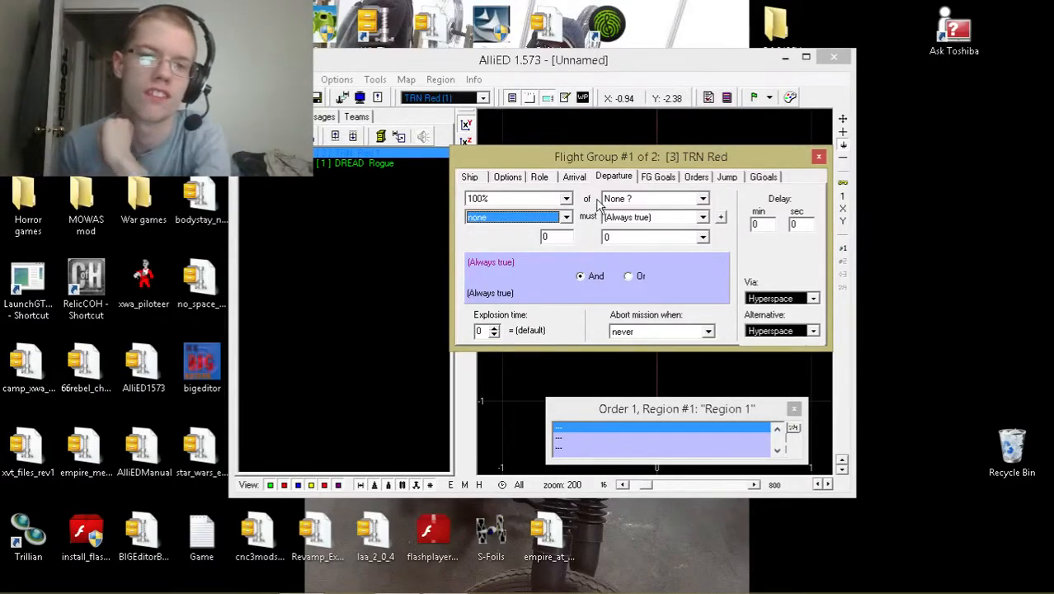
left_click(629, 199)
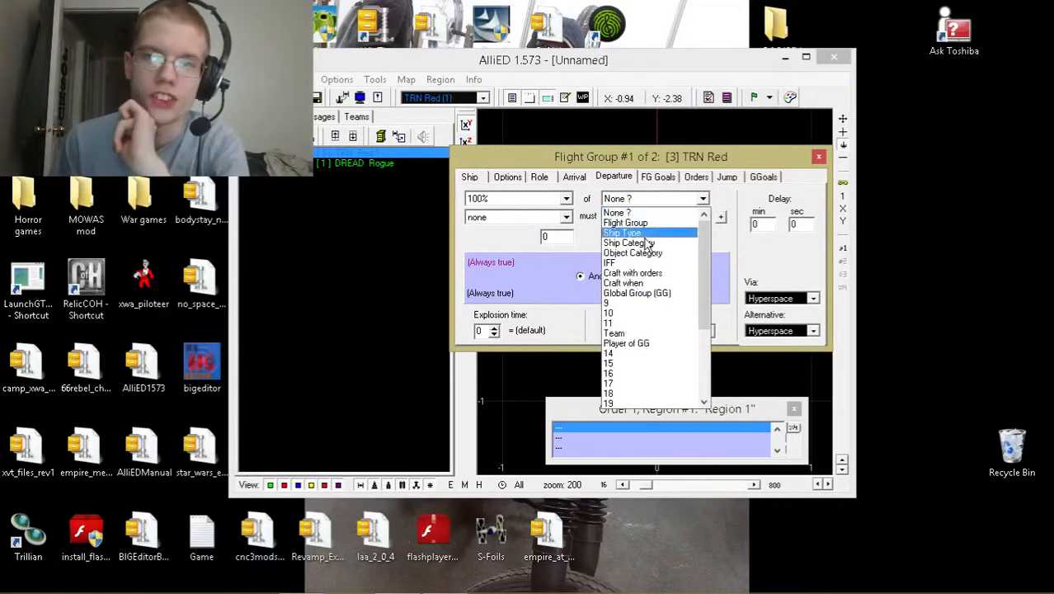
left_click(649, 219)
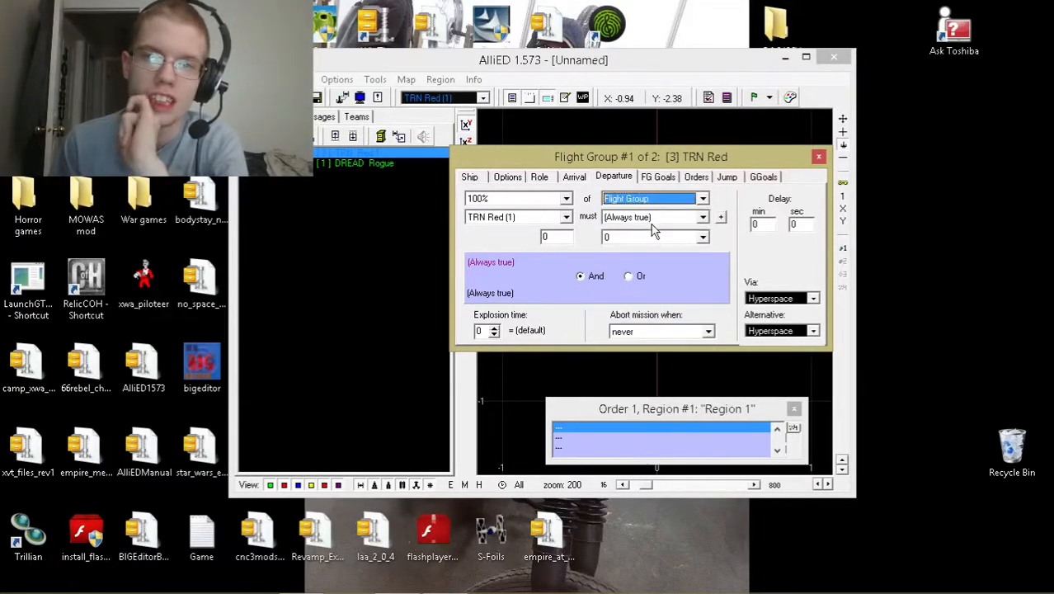
left_click(521, 218)
left_click(505, 241)
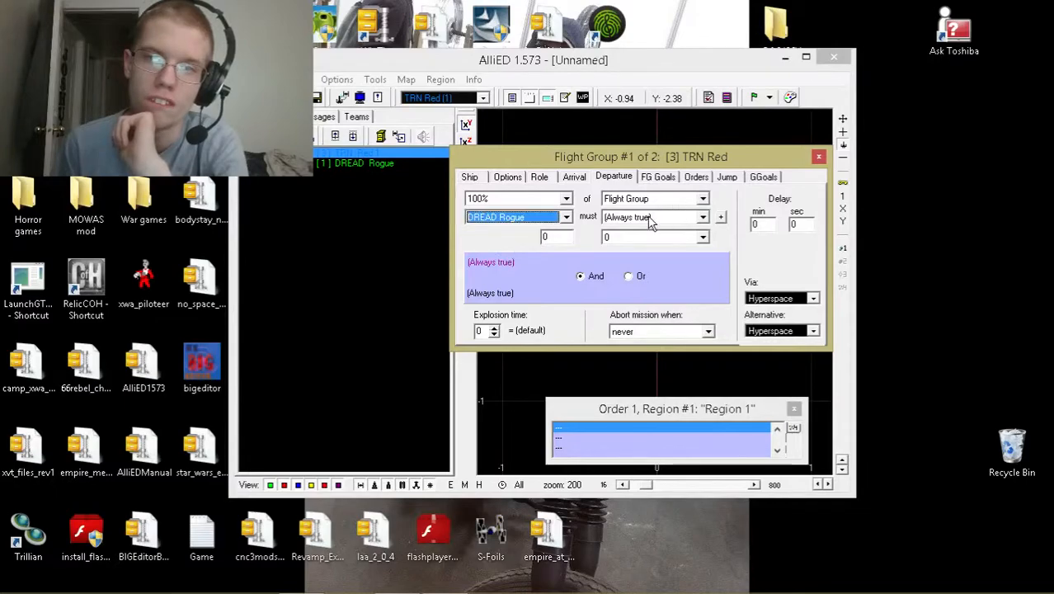
- Set the requirement of TRN Red's first departure condition to "have 0% shields"
left_click(652, 218)
scroll(654, 337, "down", 11)
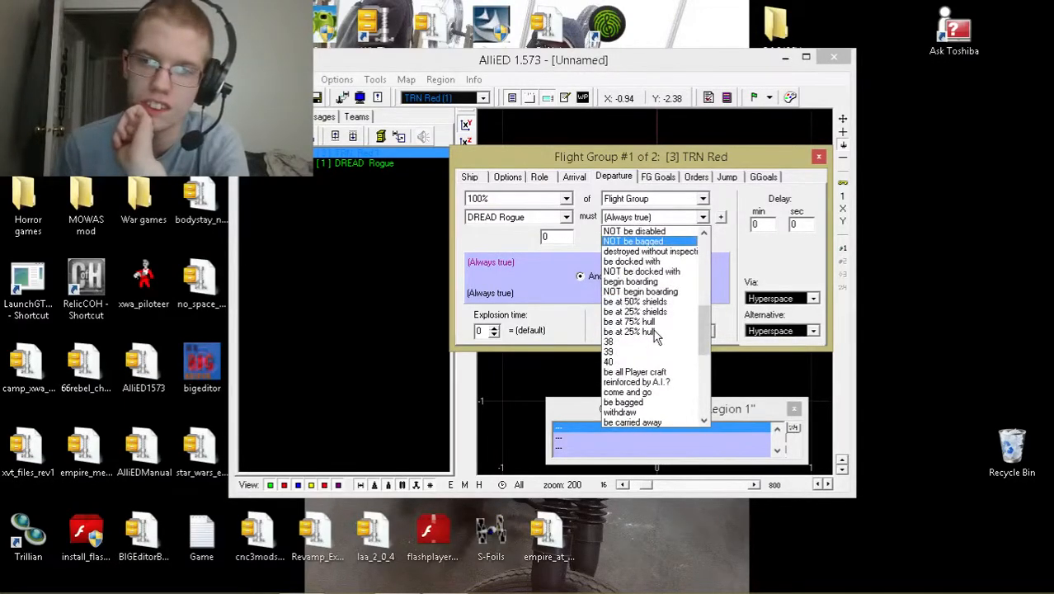
scroll(654, 336, "down", 5)
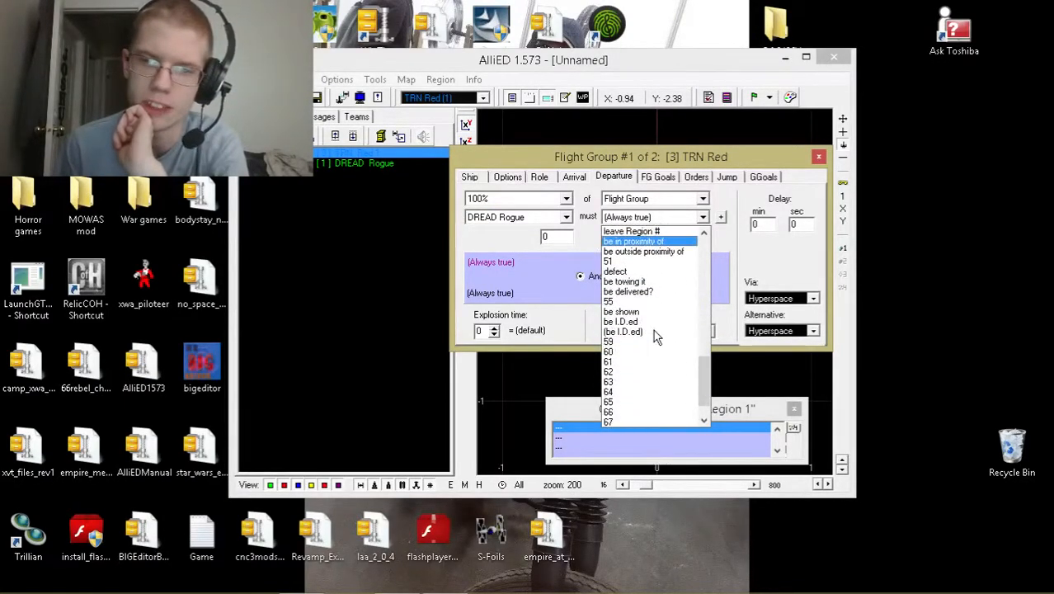
scroll(656, 337, "up", 9)
scroll(656, 336, "up", 4)
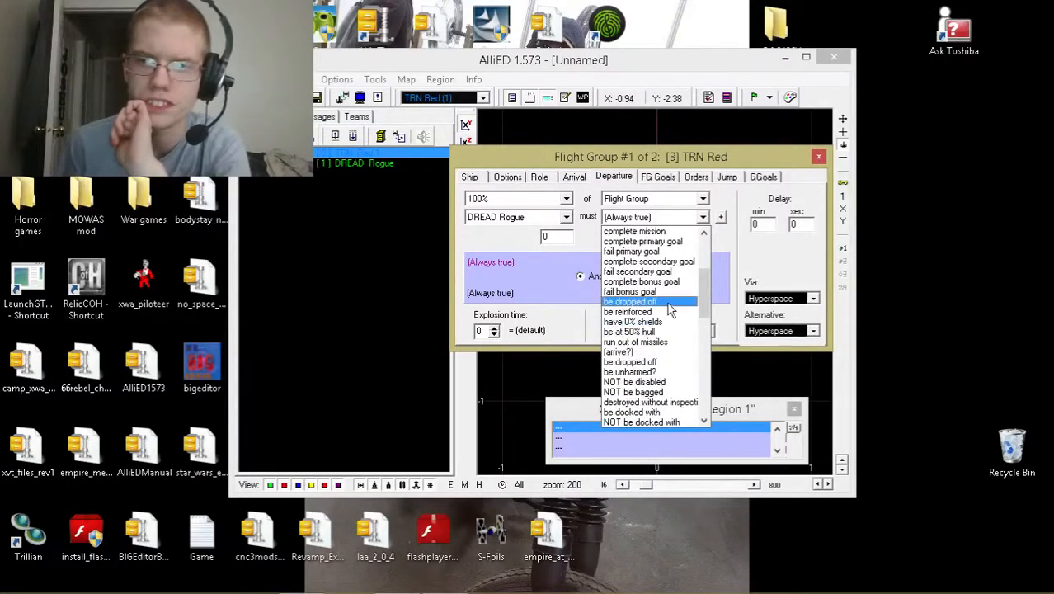
left_click(664, 336)
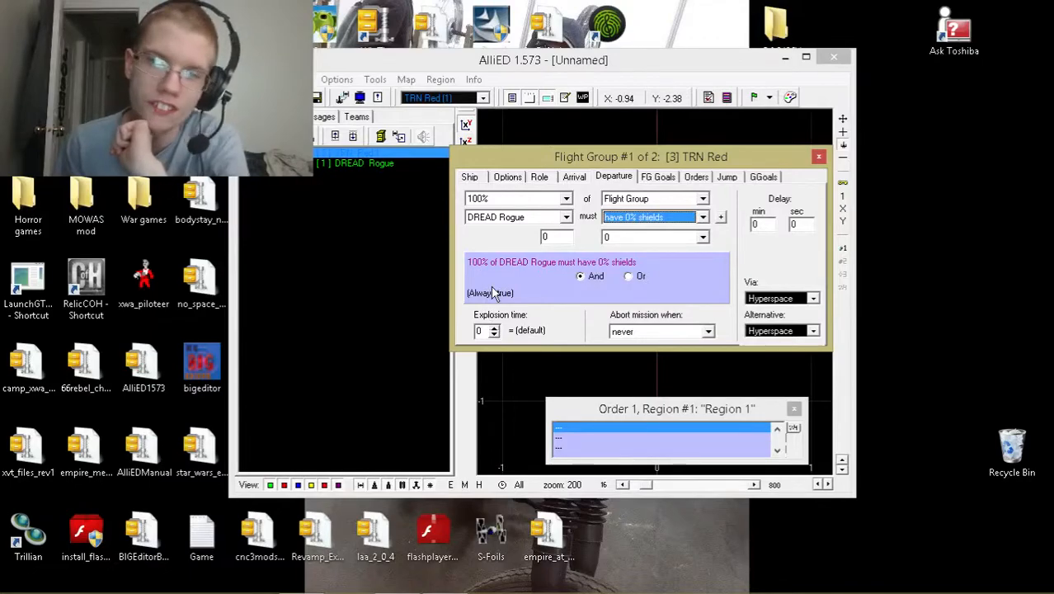
- Make the TRN Red flight group depart via DREAD Rogue and reselect its first departure condition
left_click(789, 299)
left_click(783, 331)
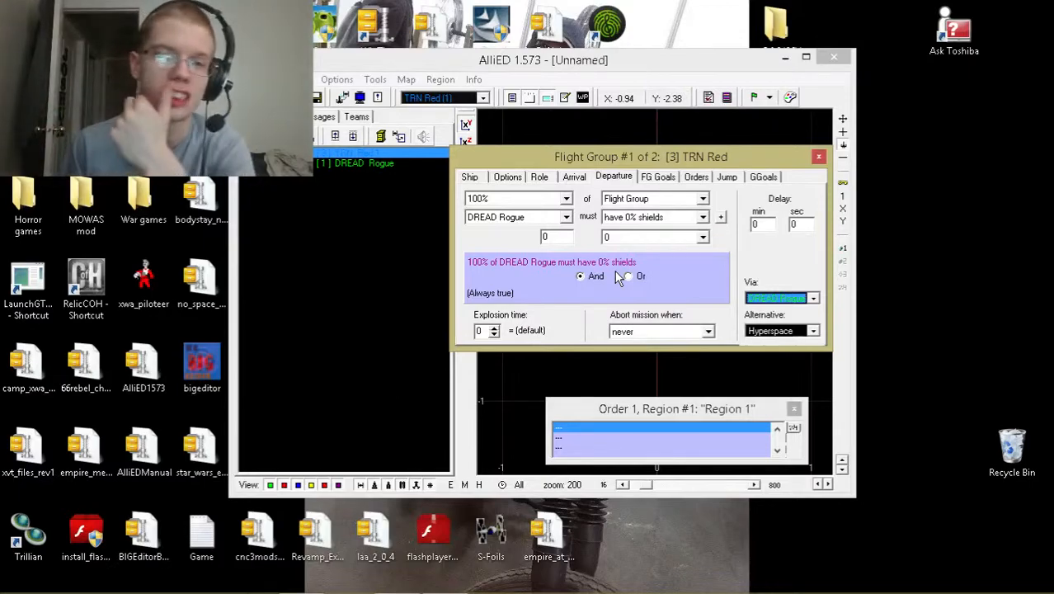
left_click(504, 293)
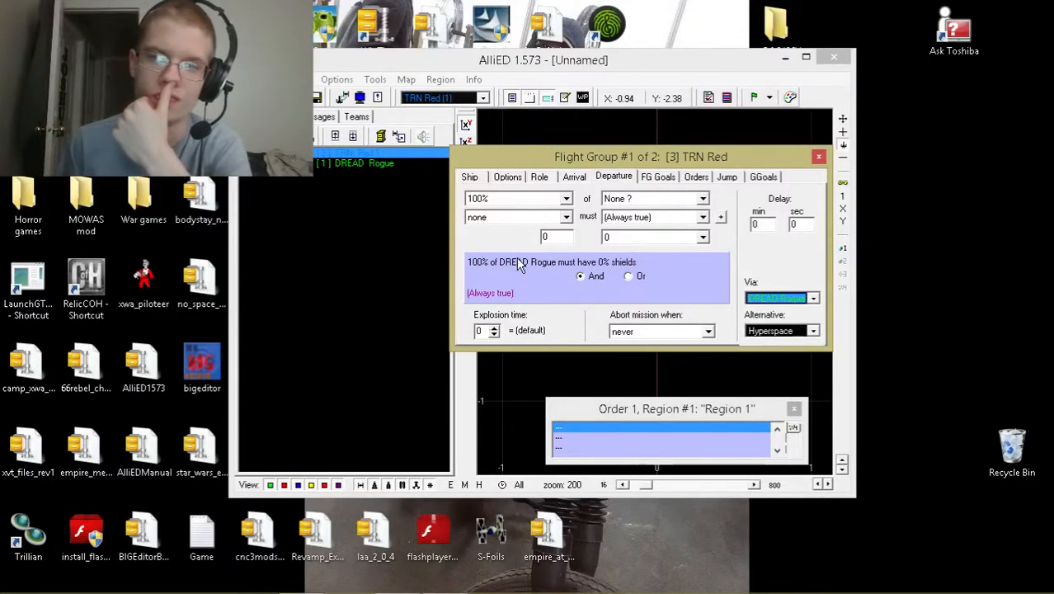
left_click(519, 262)
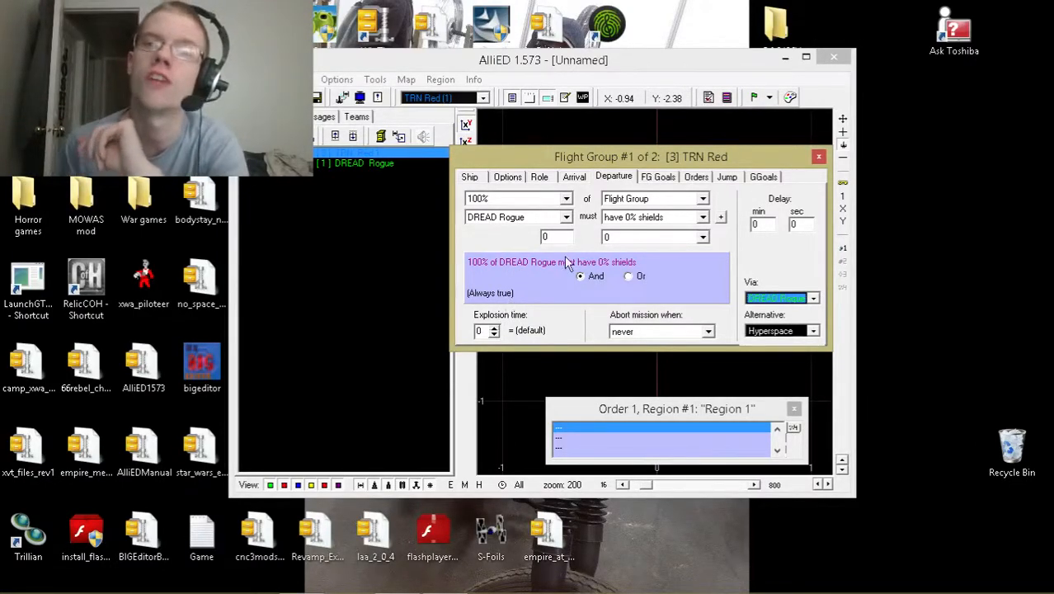
- Examine the flight group goals of TRN Red and the global goals of the Rebel team
left_click(661, 178)
left_click(753, 176)
left_click(659, 178)
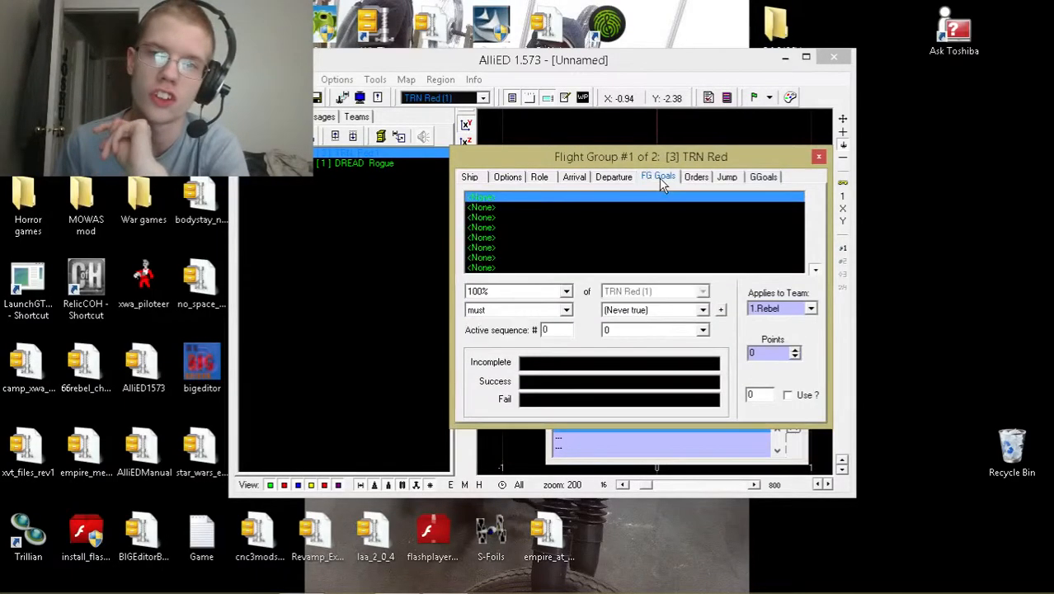
left_click(763, 176)
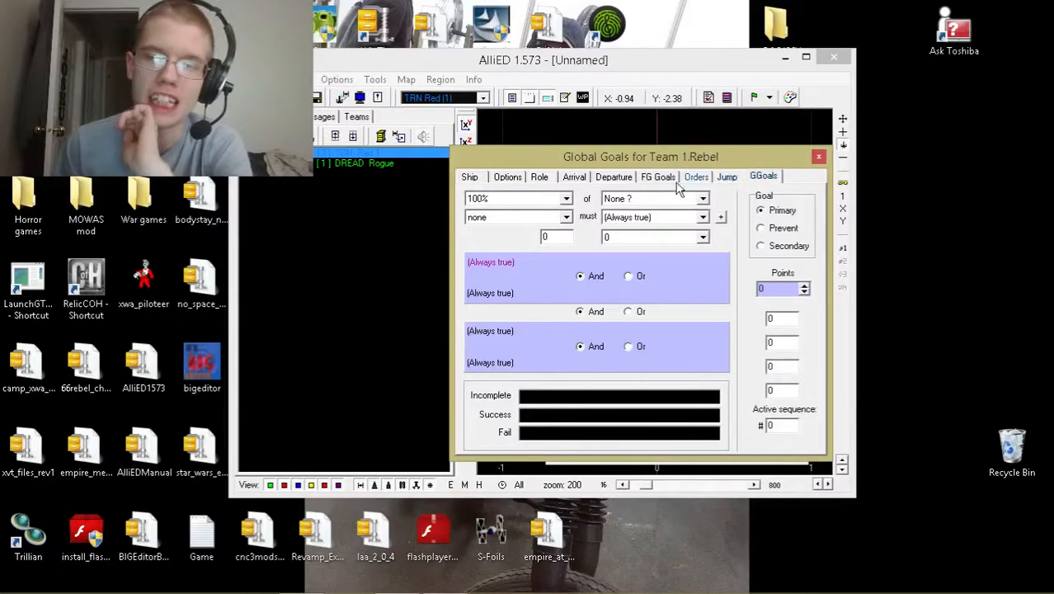
left_click(660, 179)
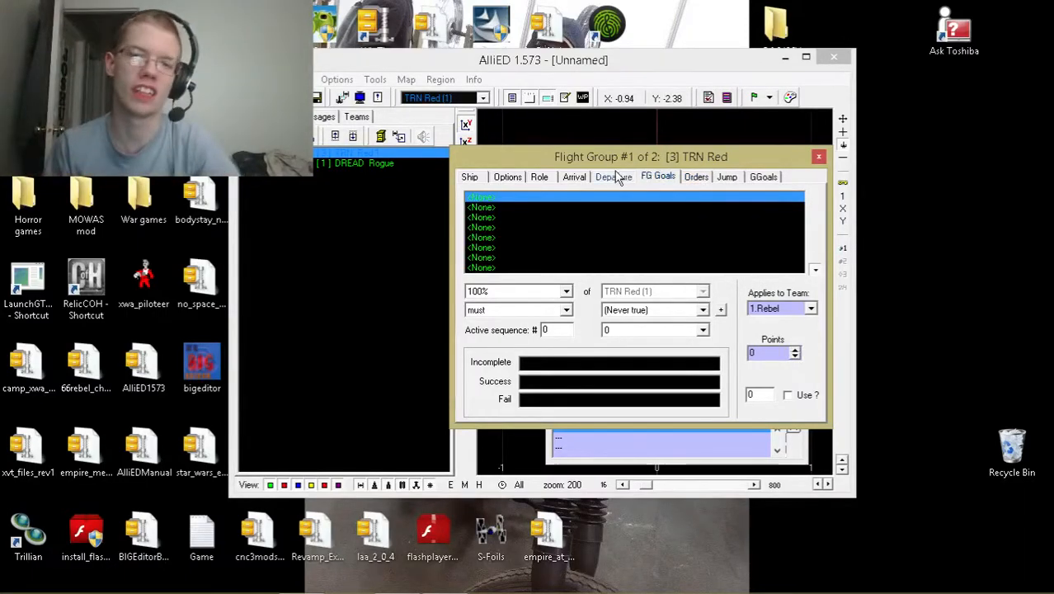
- Set TRN Red's order 1 in Region 1 to Protect, with flight group DREAD Rogue as primary target A
left_click(694, 178)
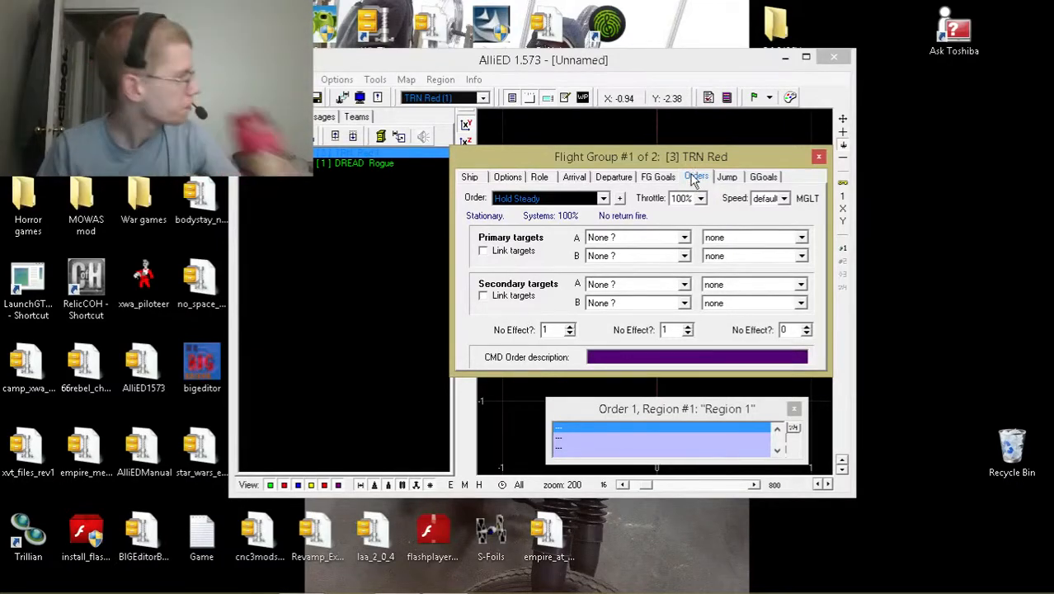
left_click(532, 199)
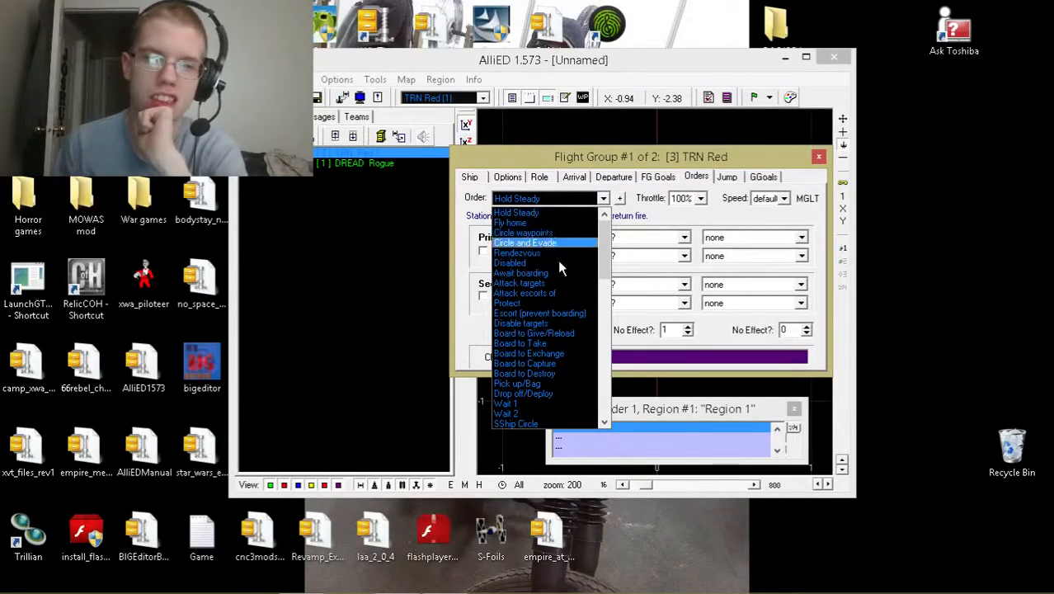
left_click(566, 303)
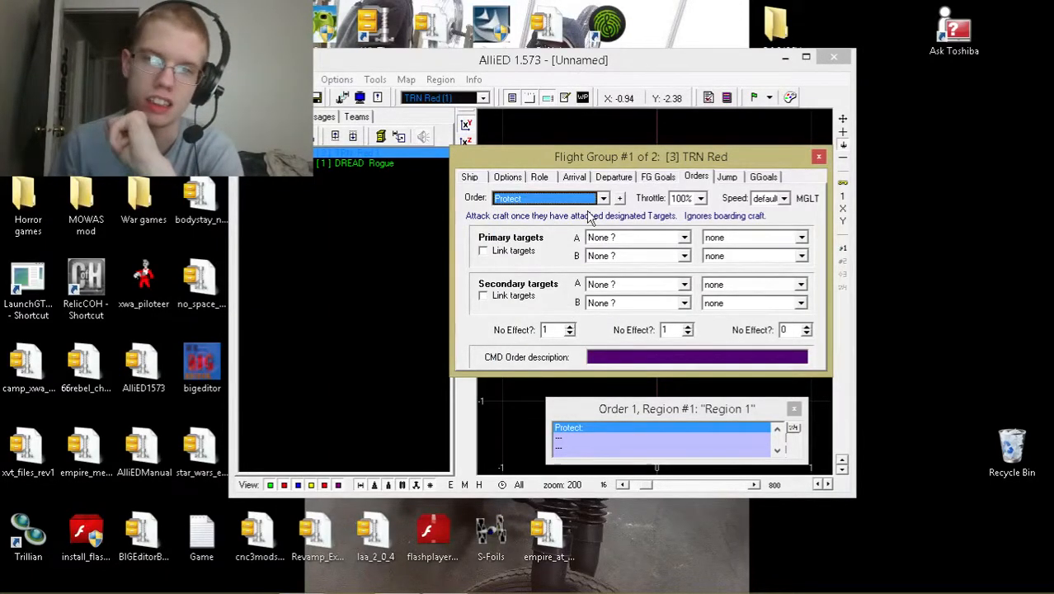
left_click(596, 239)
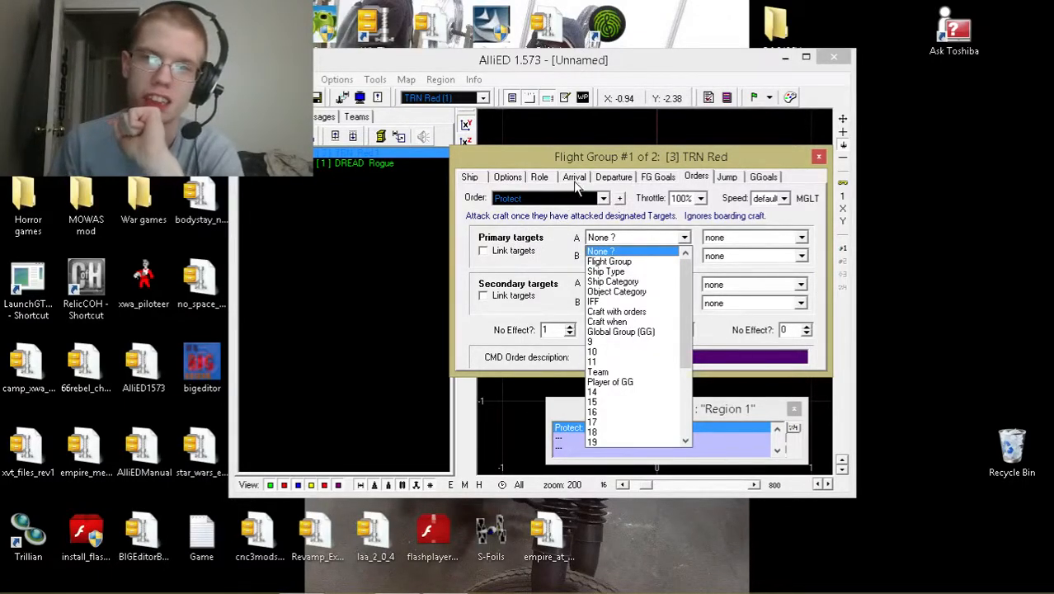
left_click(611, 261)
left_click(748, 238)
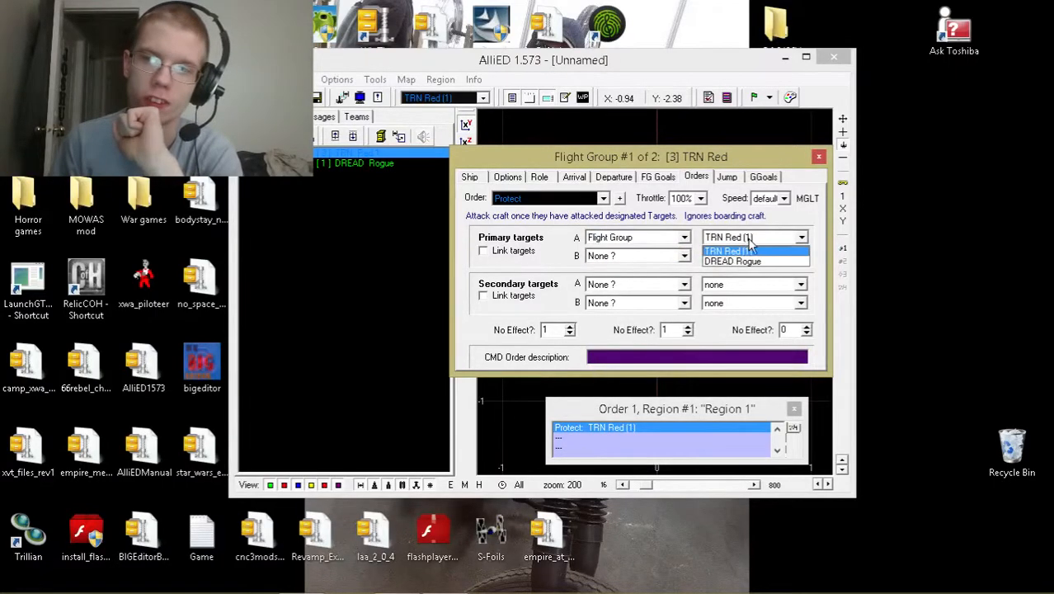
left_click(749, 261)
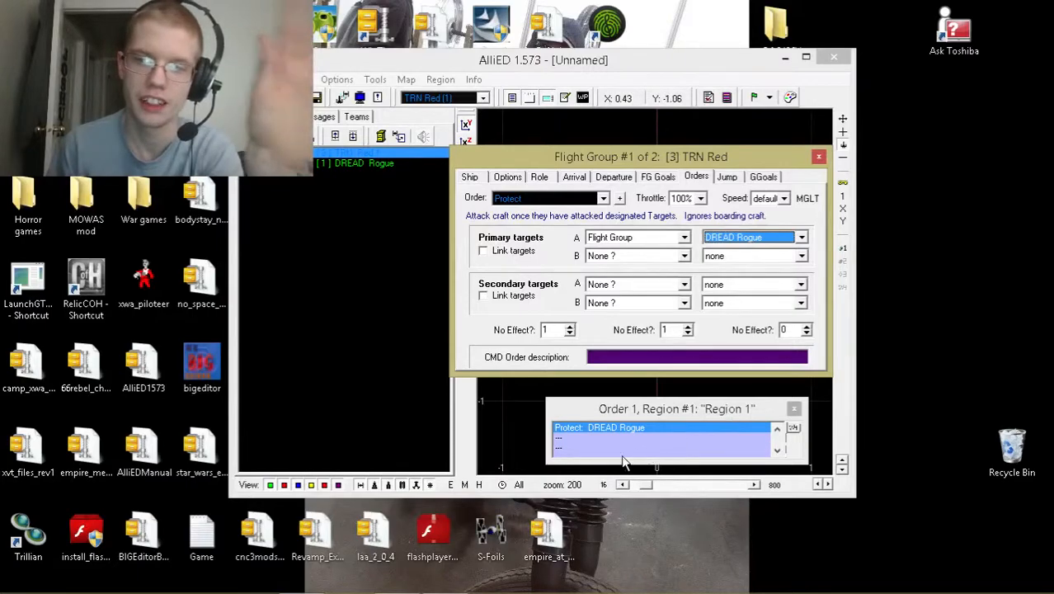
left_click(588, 437)
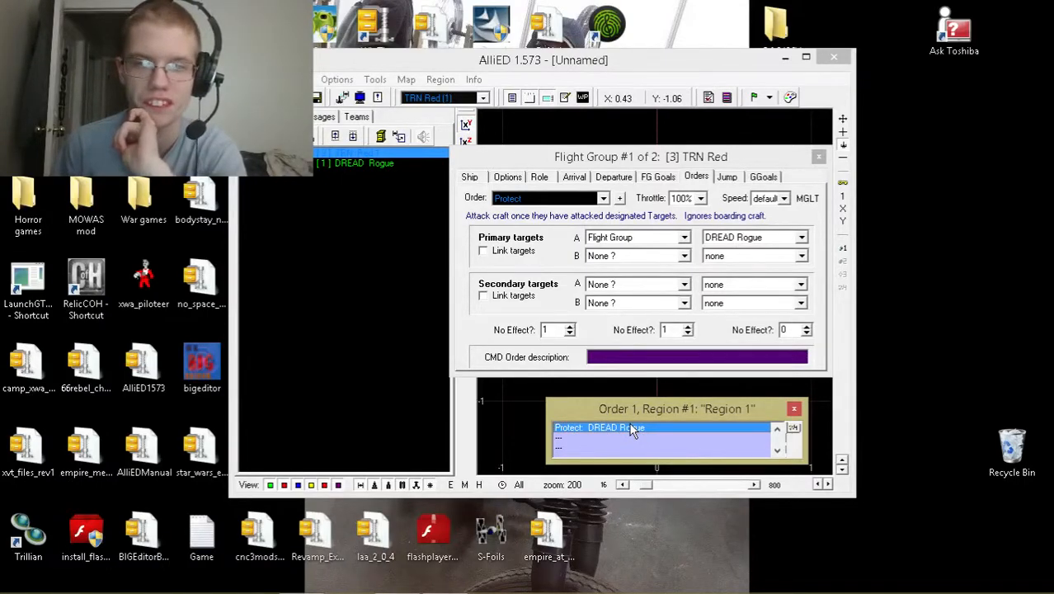
- Try "Protecting Craft" as the CMD order description of TRN Red's Protect order and clear the text again
left_click(590, 355)
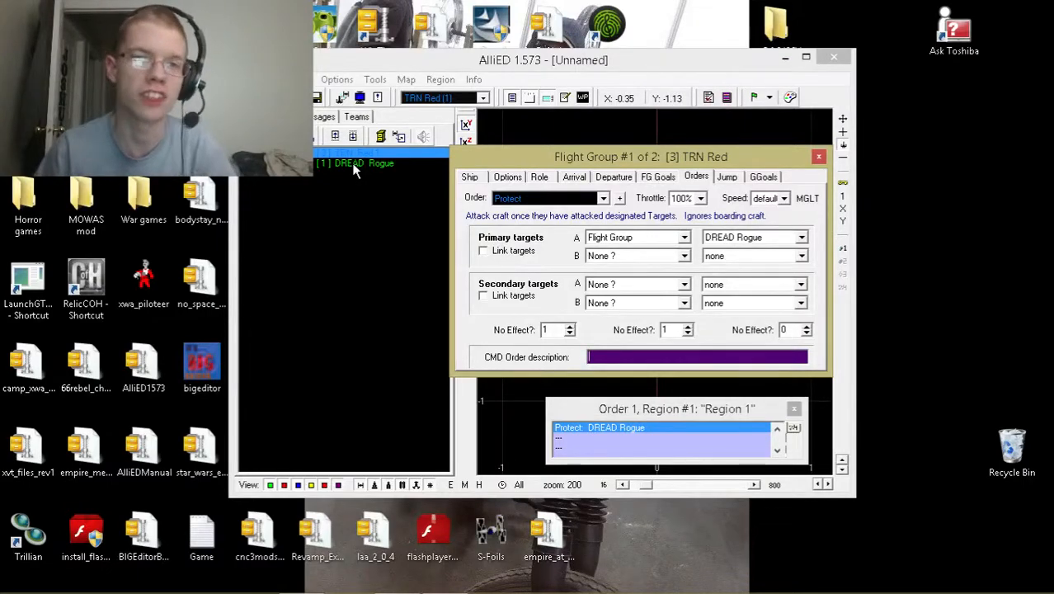
type("---")
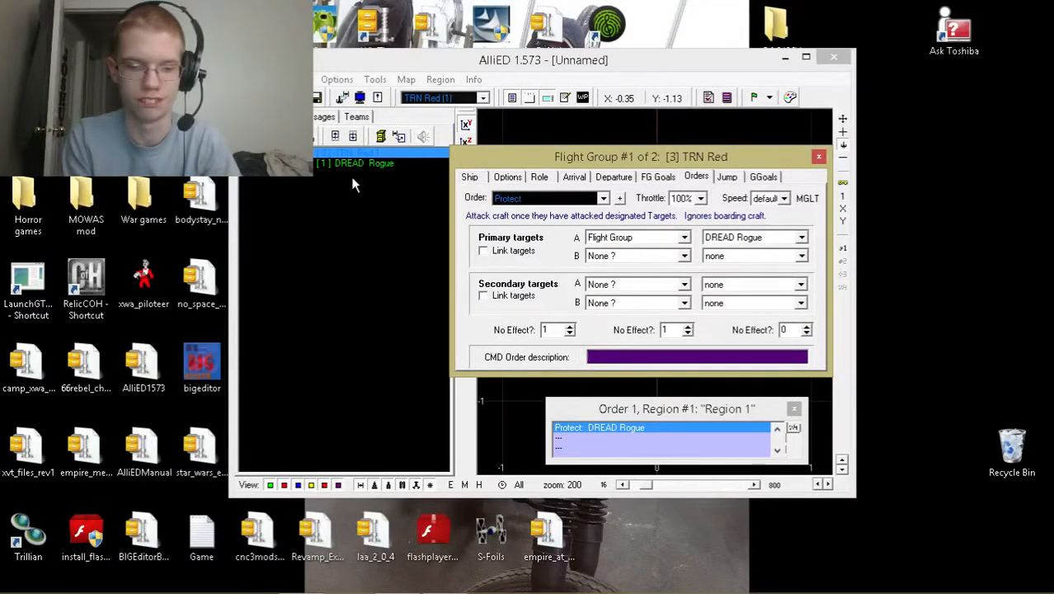
type("rotec")
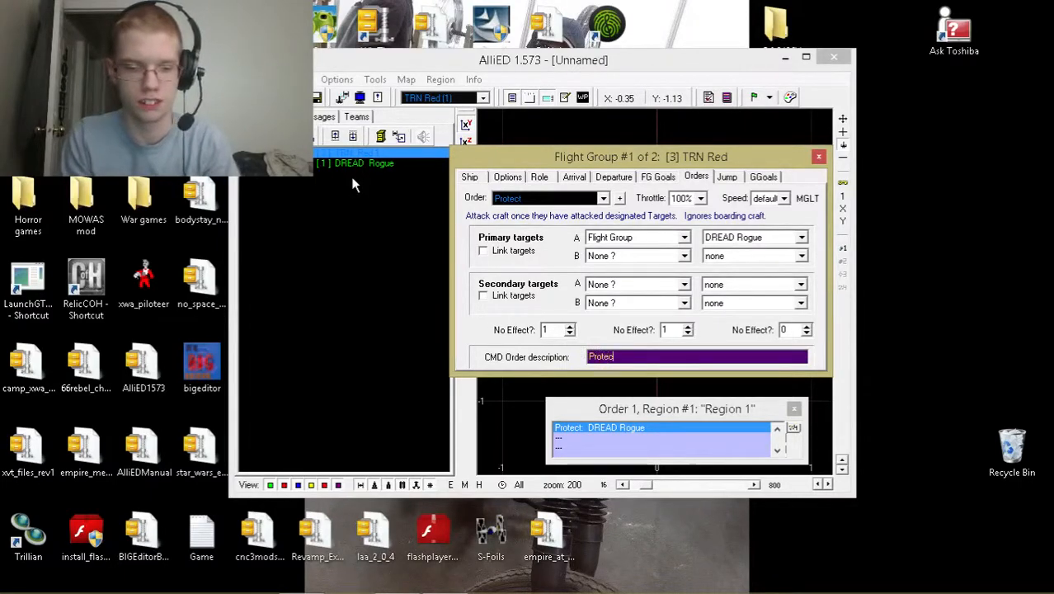
type("ting Craft")
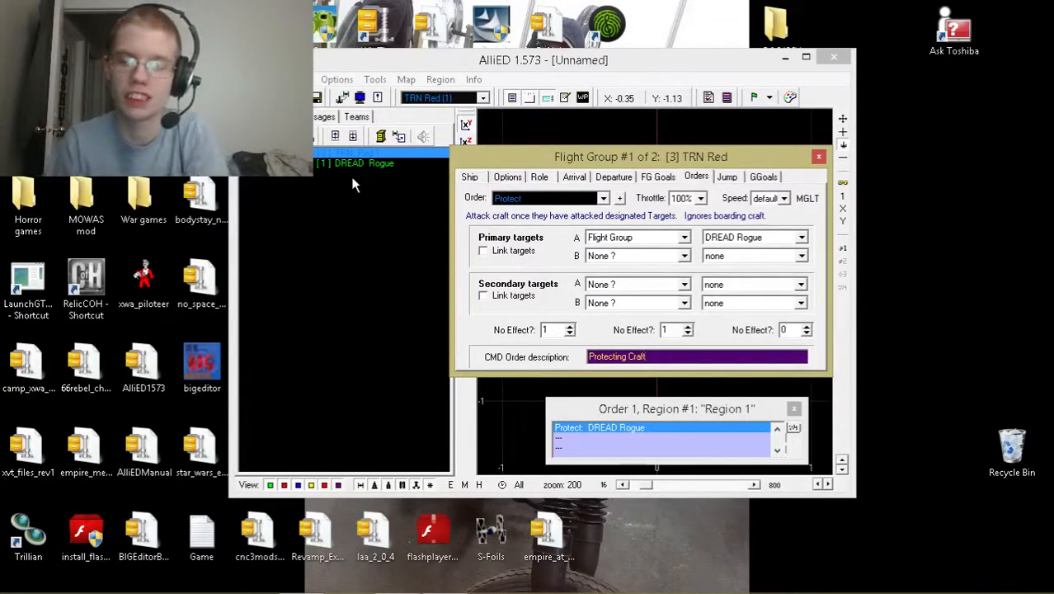
key("BackSpace")
key("BackSpace")
key("BackSpace")
key("BackSpace")
key("BackSpace")
key("BackSpace")
key("BackSpace")
key("BackSpace")
key("BackSpace")
key("BackSpace")
key("BackSpace")
key("BackSpace")
key("BackSpace")
key("BackSpace")
key("BackSpace")
key("BackSpace")
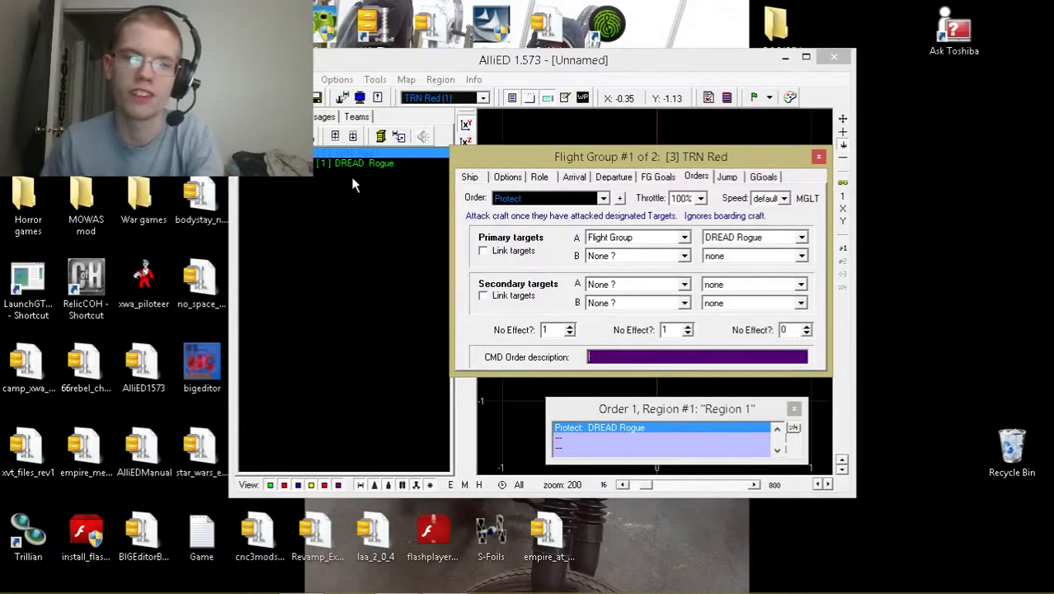
- Make TRN Red jump to order 2 in Region 1 when 100% of flight group DREAD Rogue is at 50% hull
left_click(725, 177)
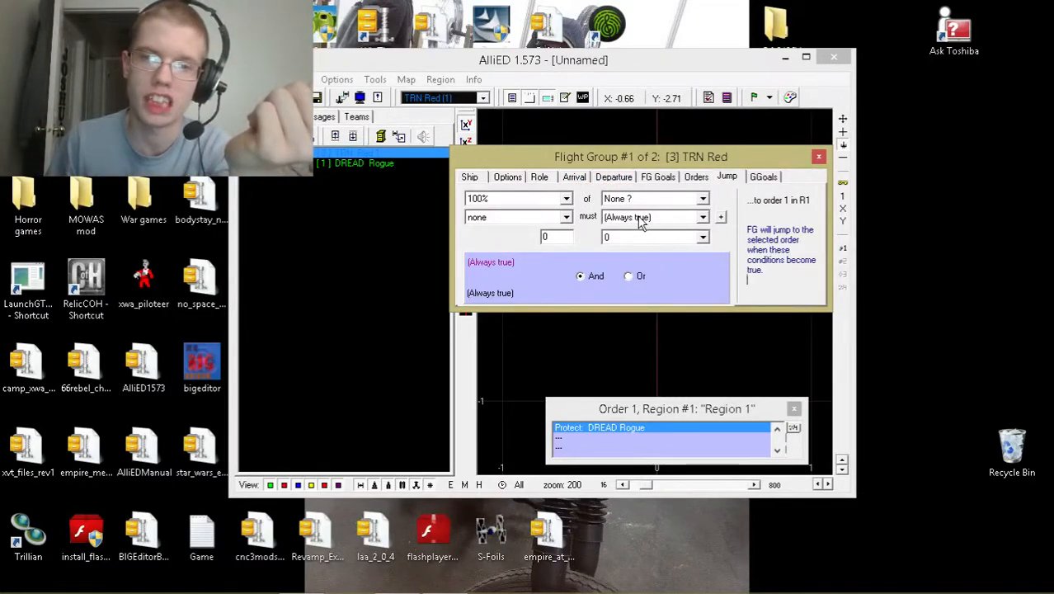
left_click(576, 437)
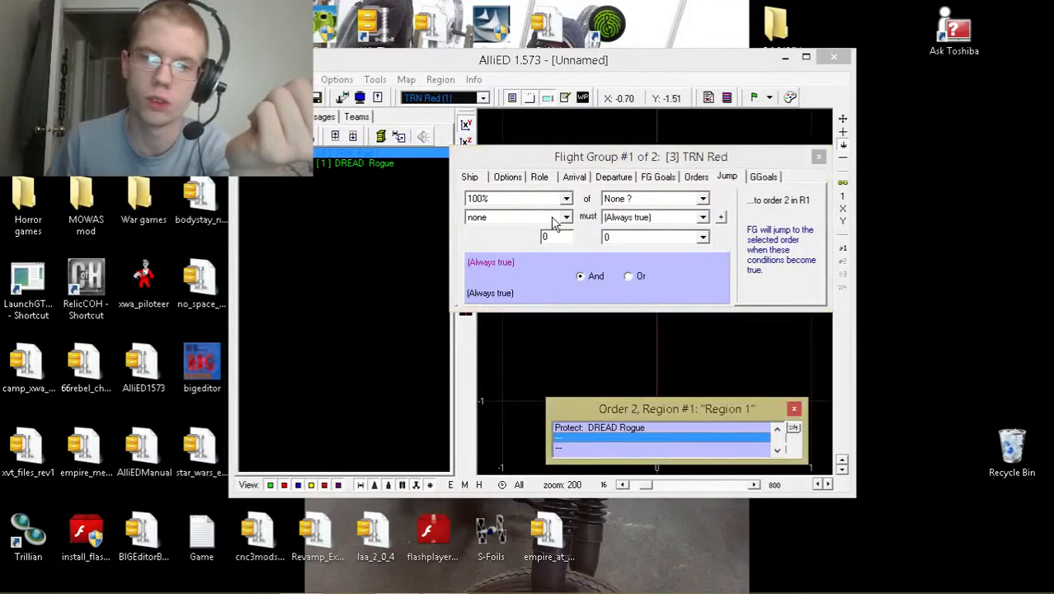
left_click(631, 200)
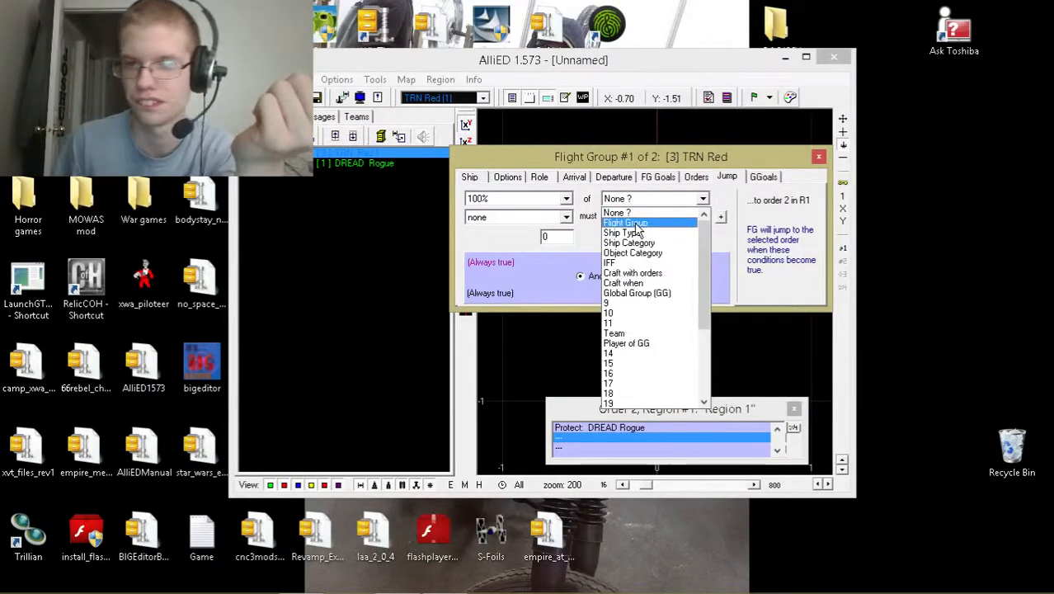
left_click(631, 223)
left_click(541, 217)
left_click(544, 243)
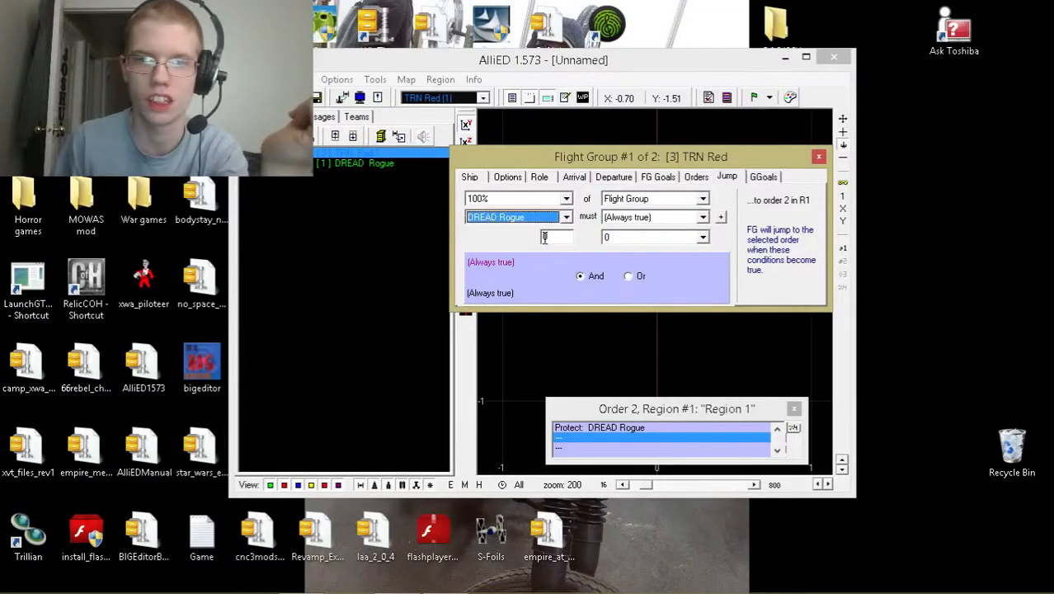
left_click(635, 218)
scroll(656, 276, "down", 6)
left_click(660, 272)
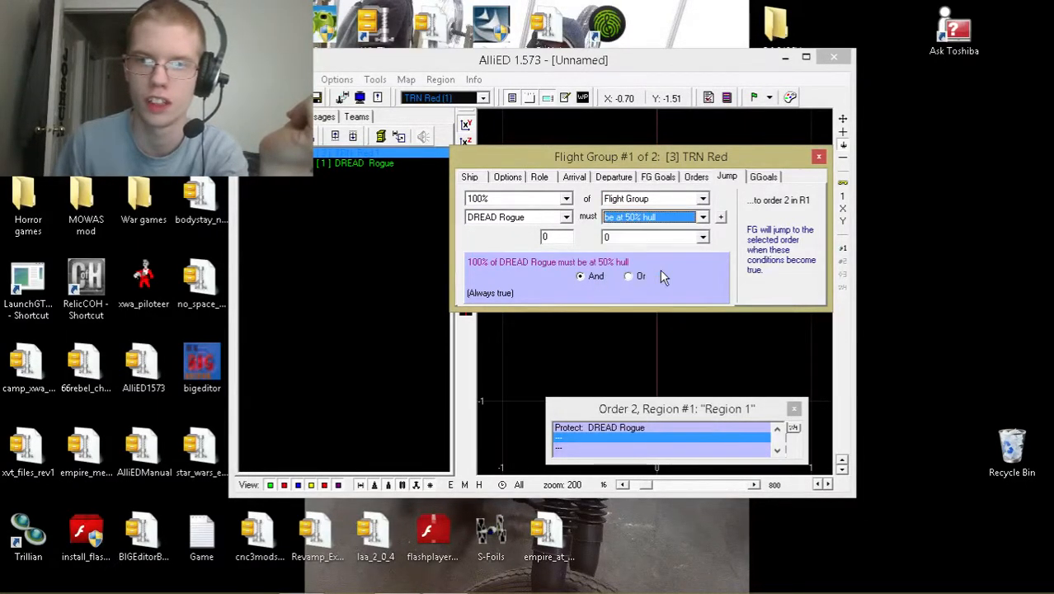
- Set TRN Red's order 2 to "Board to repair", with flight group DREAD Rogue as primary target A
left_click(694, 177)
left_click(529, 198)
scroll(565, 385, "down", 3)
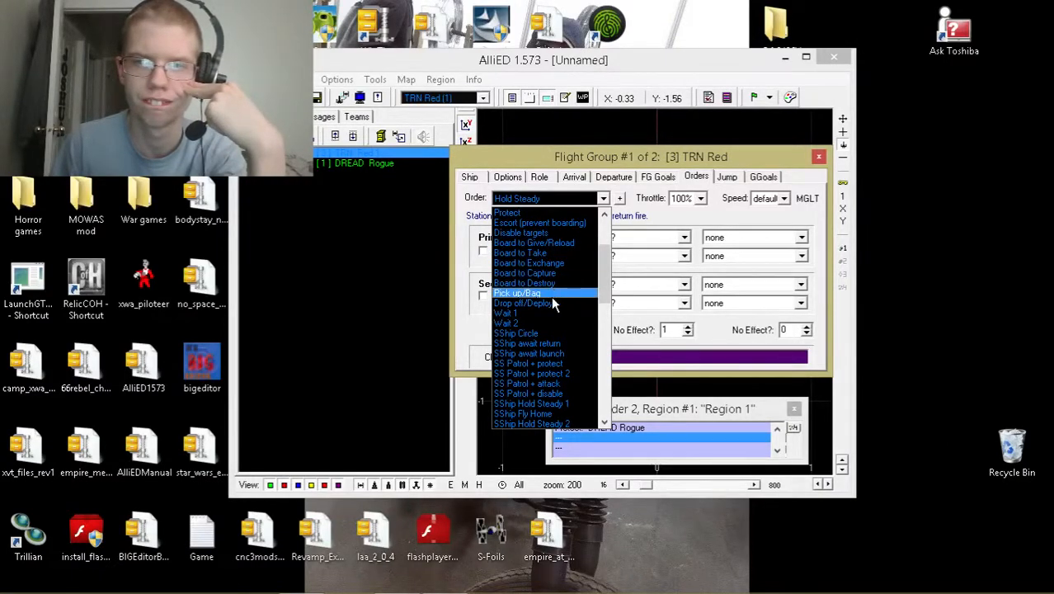
scroll(571, 246, "down", 5)
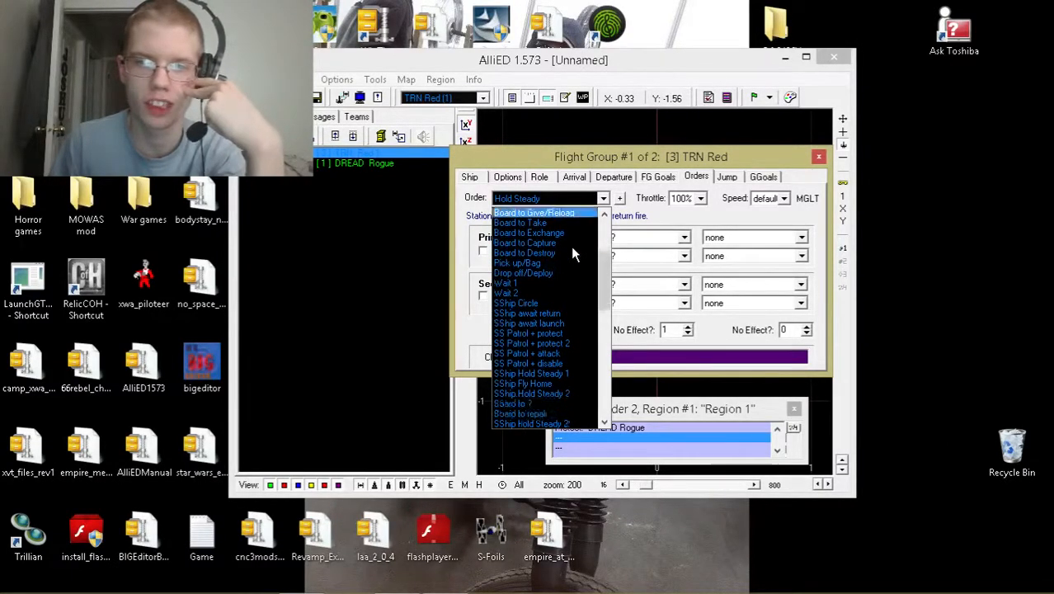
left_click(550, 261)
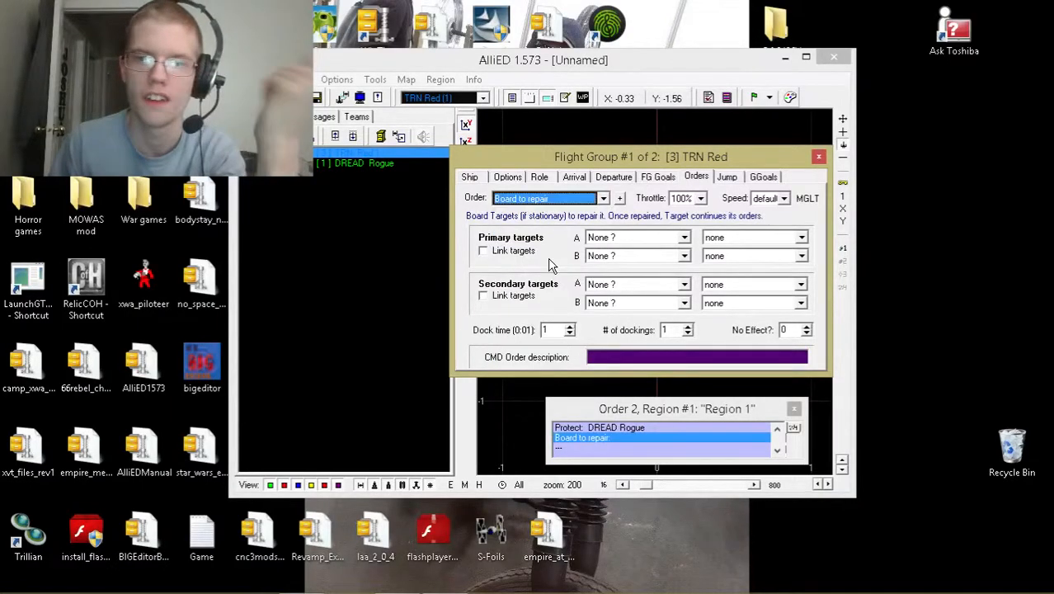
left_click(631, 237)
left_click(697, 263)
left_click(755, 239)
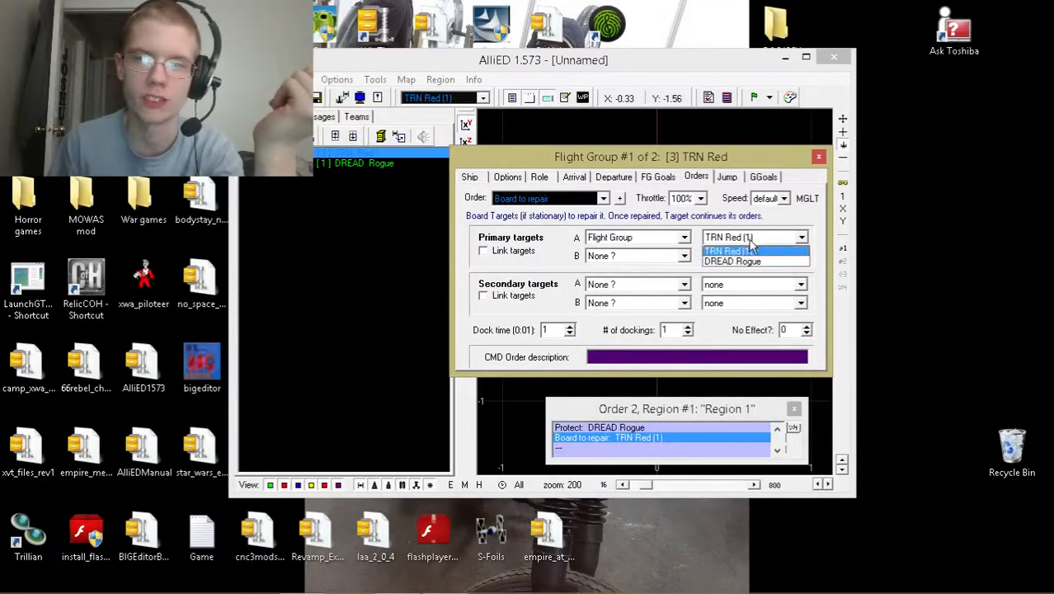
left_click(736, 264)
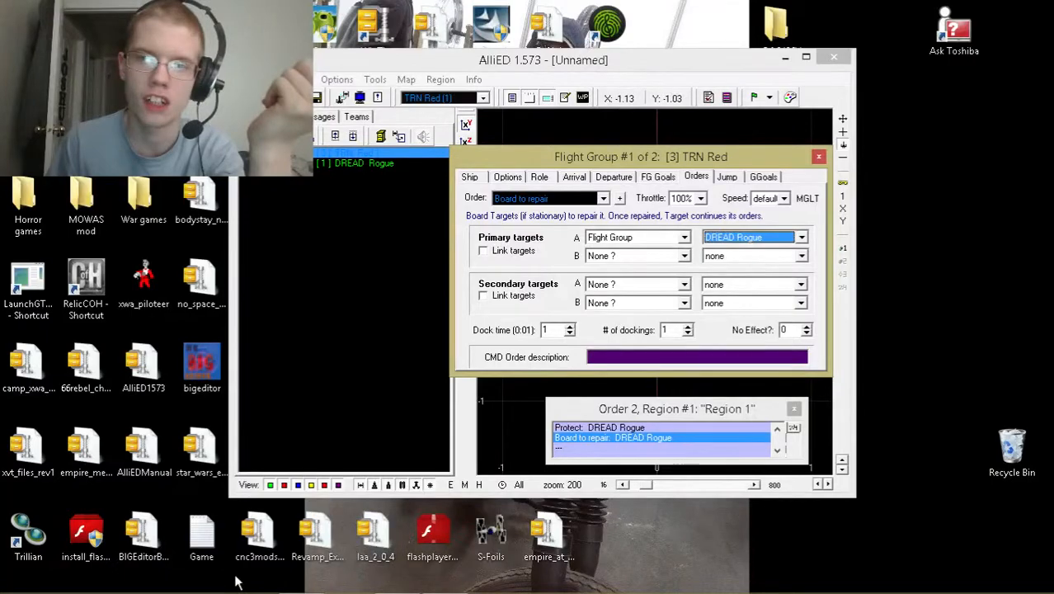
- Move the flight group settings off the map and examine where TRN Red and DREAD Rogue are placed
left_click(726, 177)
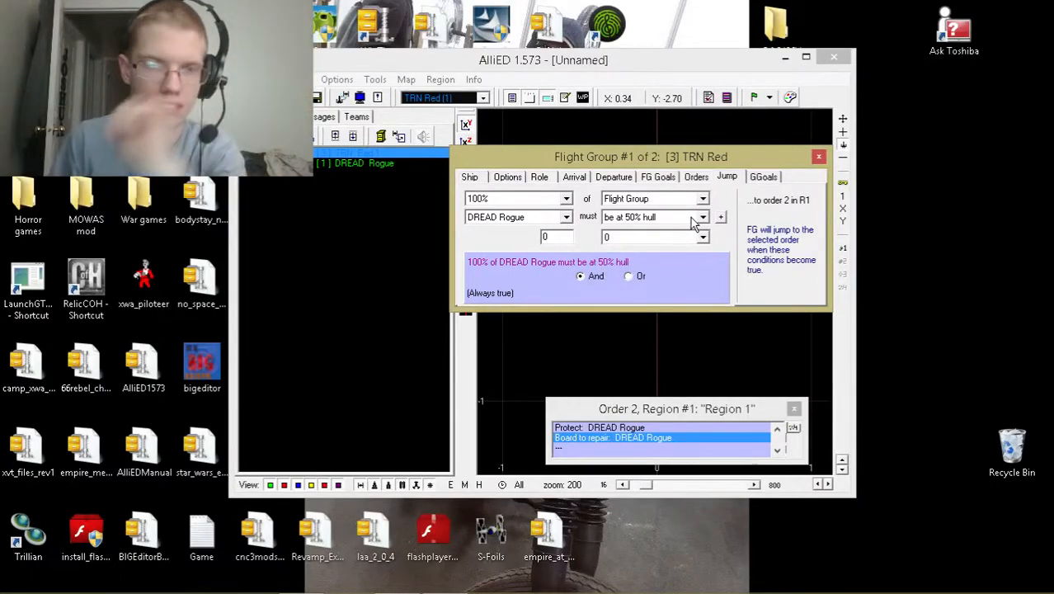
left_click_drag(736, 151, 439, 325)
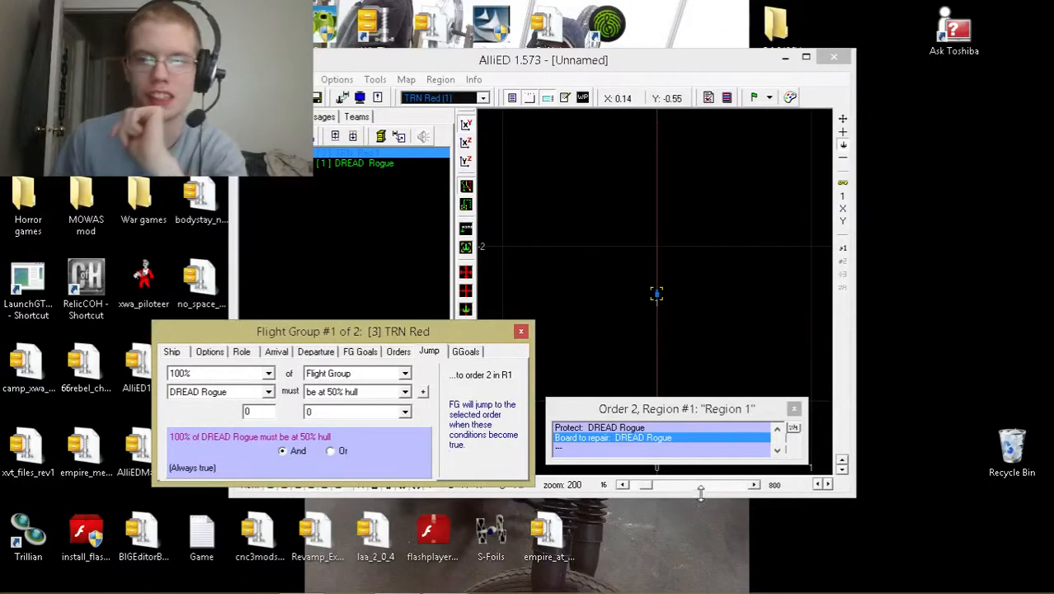
left_click_drag(423, 337, 443, 334)
left_click_drag(685, 340, 695, 316)
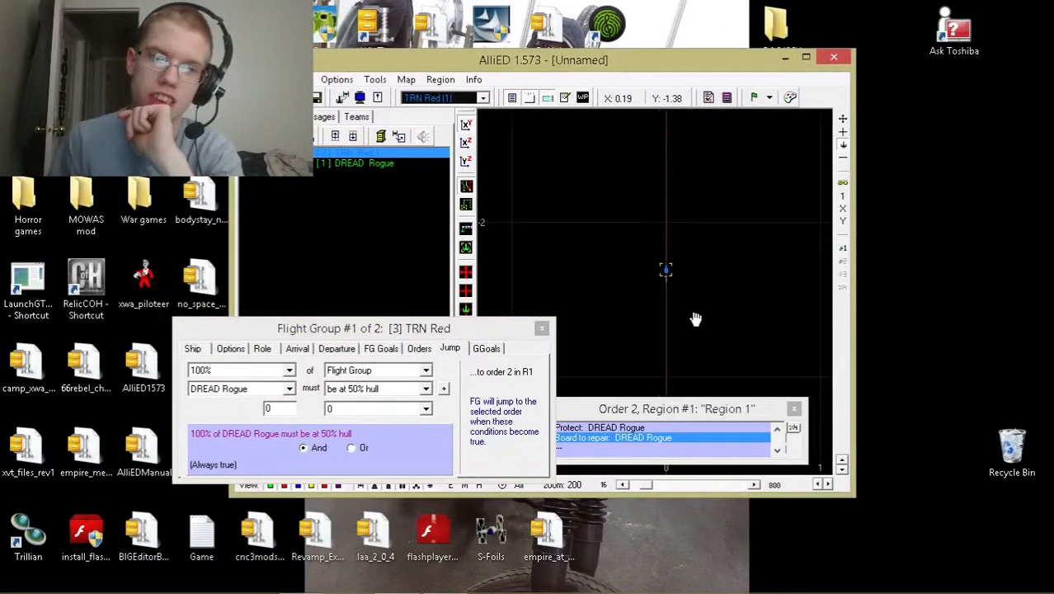
scroll(695, 314, "up", 6)
scroll(671, 294, "down", 8)
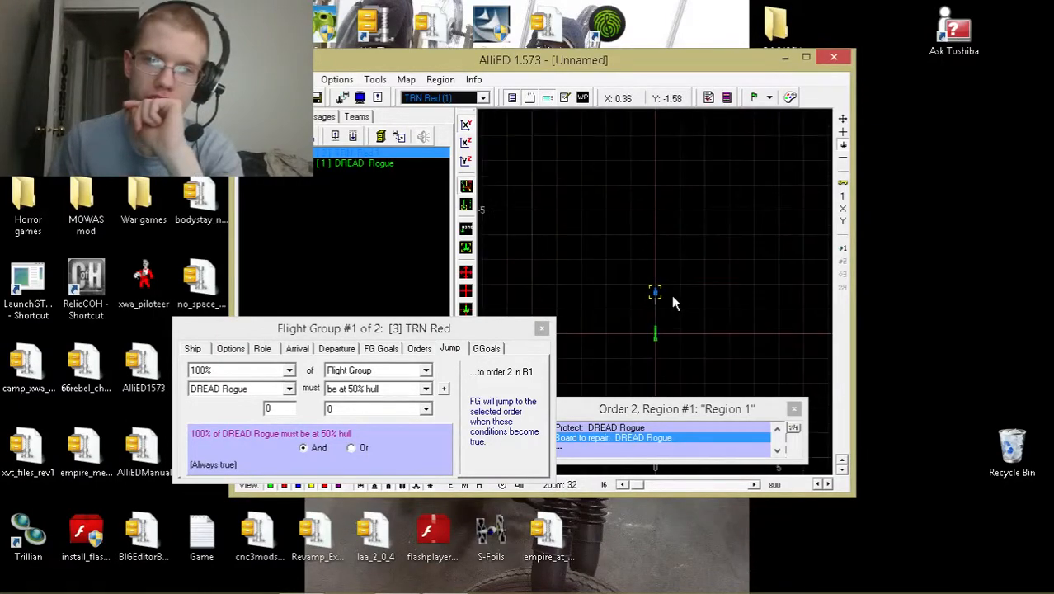
scroll(671, 295, "up", 3)
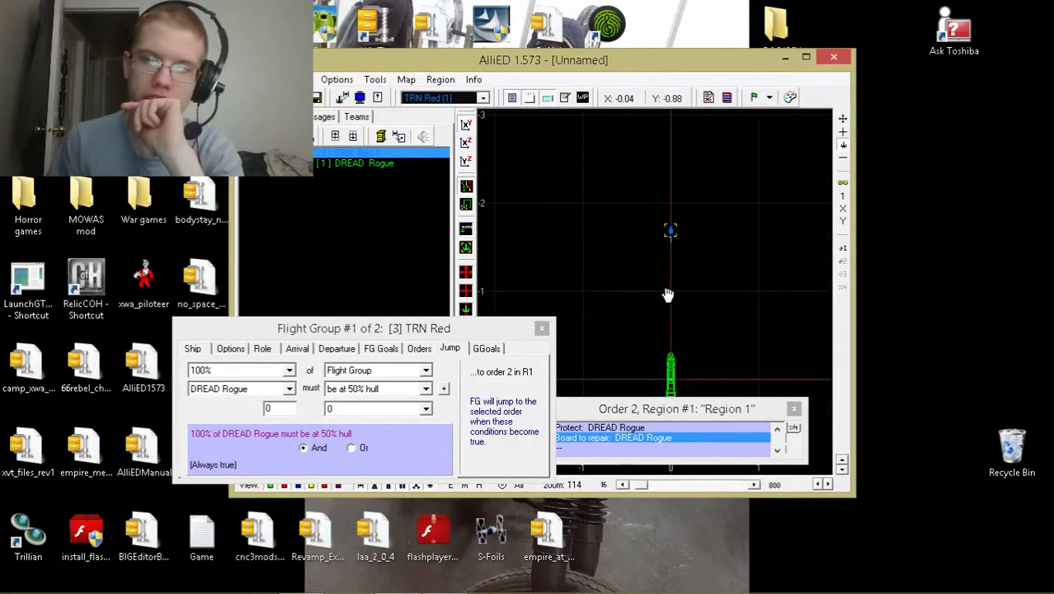
scroll(662, 313, "up", 1)
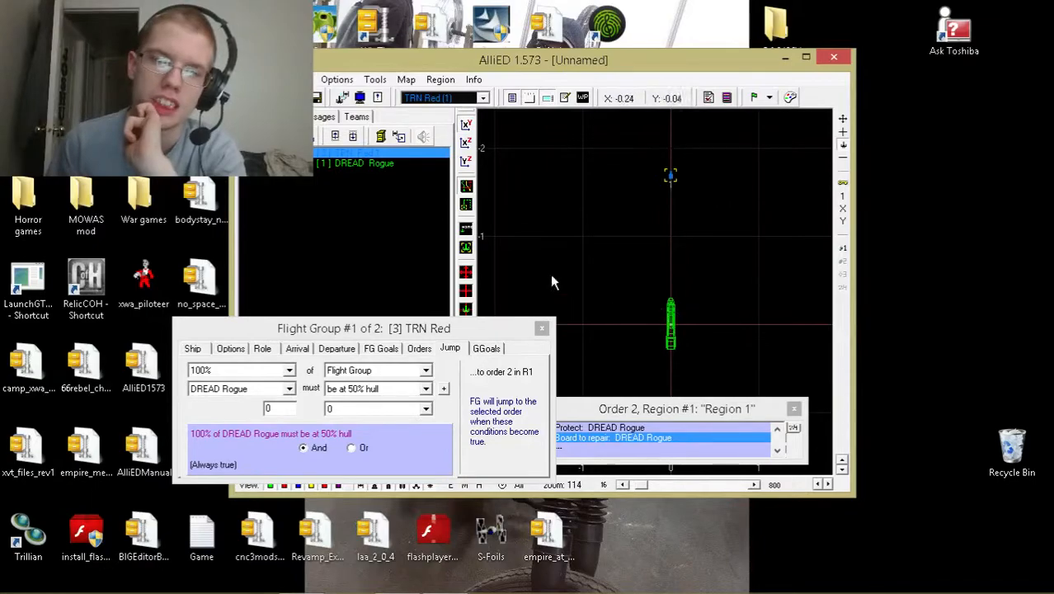
left_click(404, 163)
left_click(403, 155)
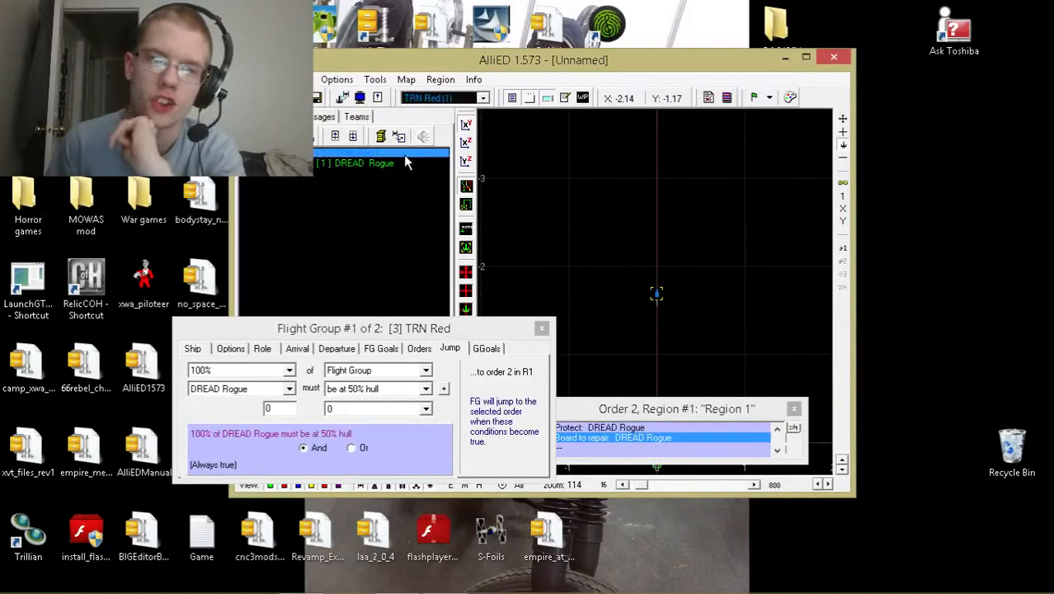
- Move DREAD Rogue up the map to TRN Red's level, then separate them with TRN Red at about X -0.4 and DREAD Rogue at about X 0.6
left_click(406, 164)
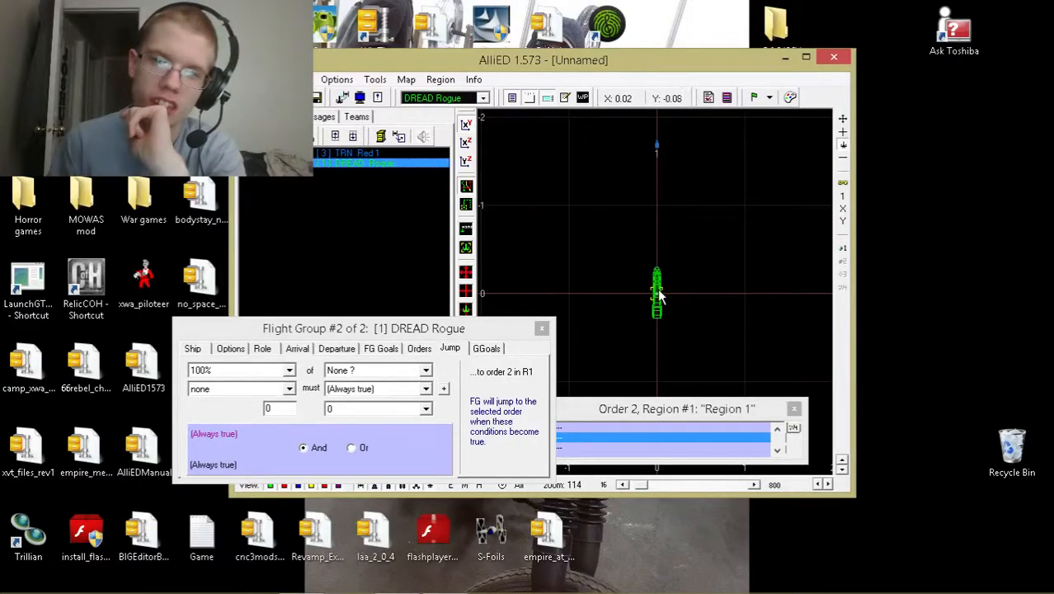
left_click_drag(660, 297, 657, 146)
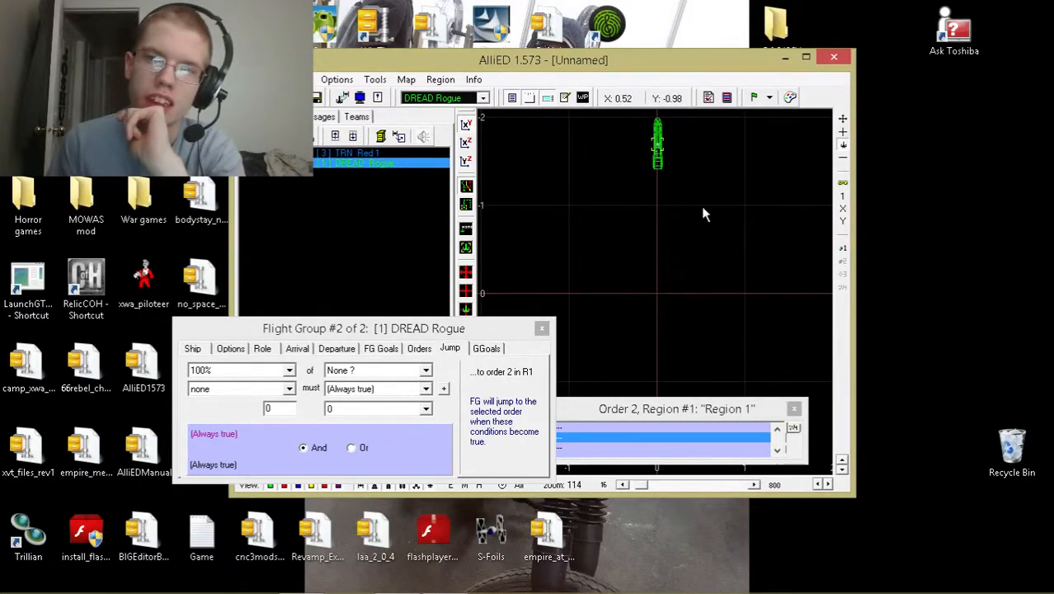
scroll(717, 134, "up", 3)
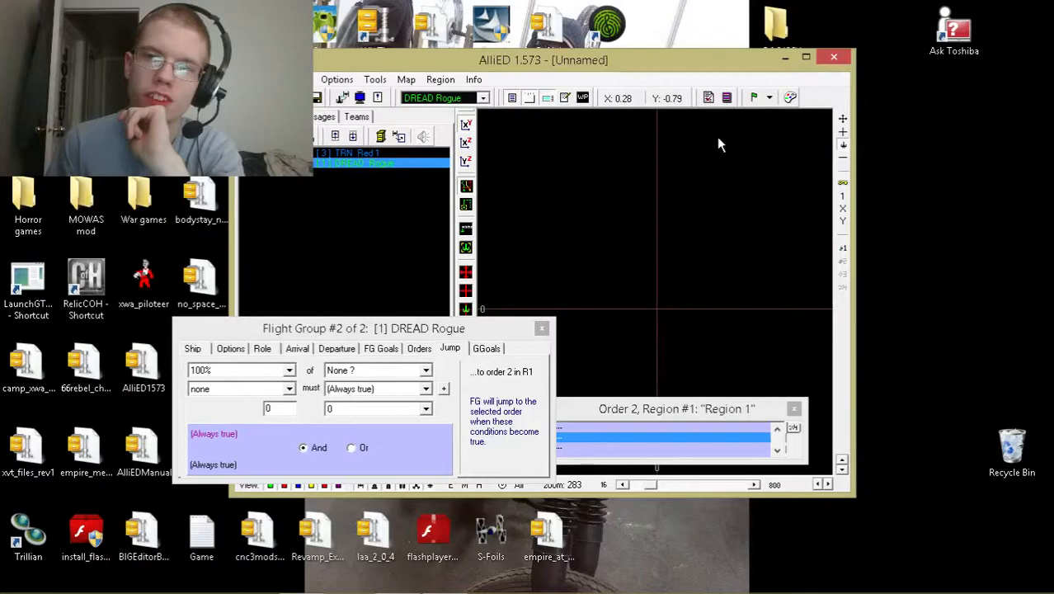
left_click(620, 217)
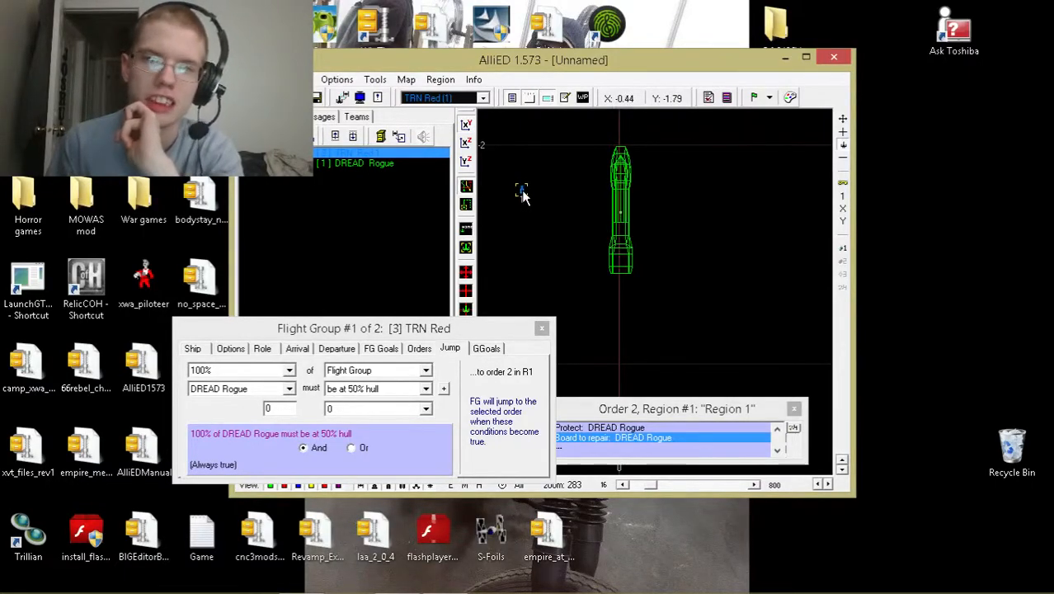
left_click(622, 220)
left_click_drag(623, 215, 744, 209)
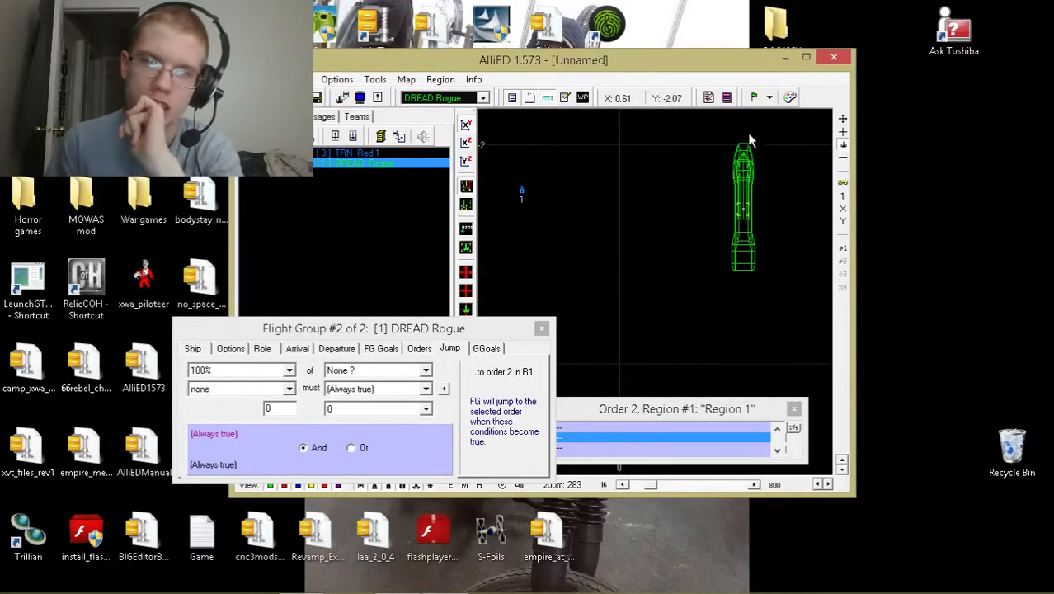
scroll(660, 299, "down", 2)
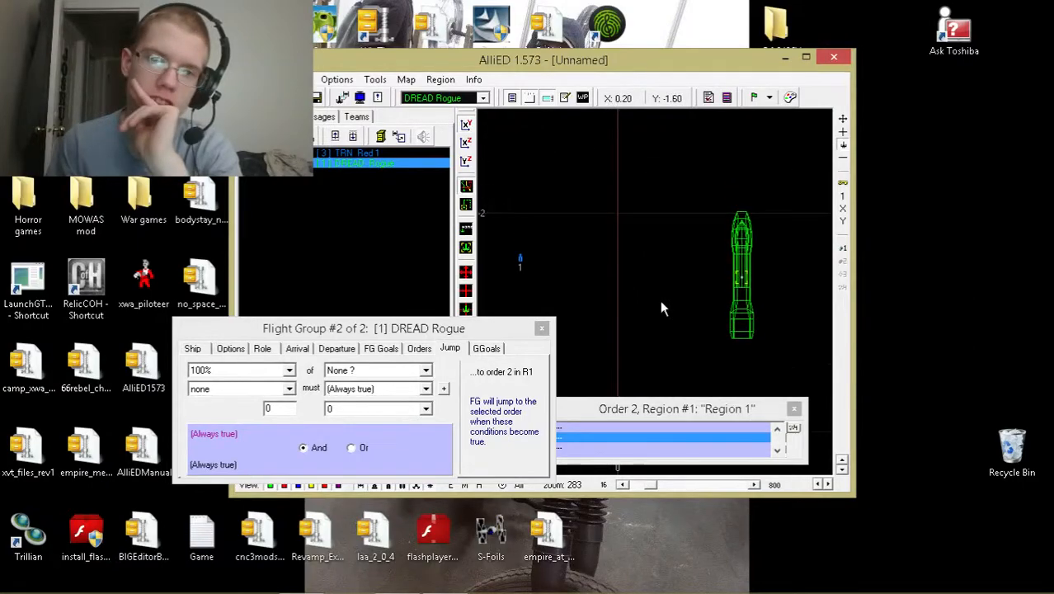